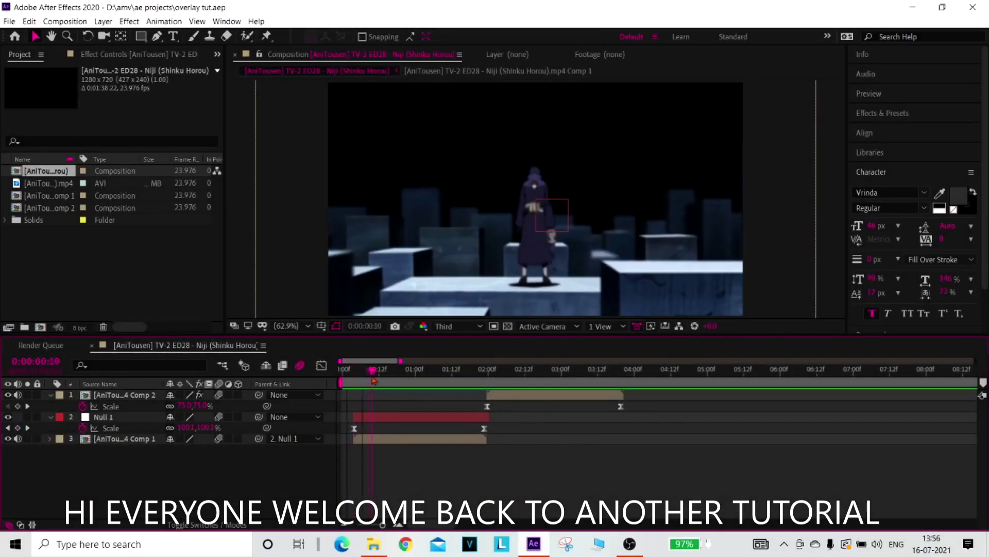
Move the current time to 0:00:01:03 and select the clip layer to rotoscope
{"action": "left_click_drag", "start_coordinate": [571, 360], "coordinate": [603, 383]}
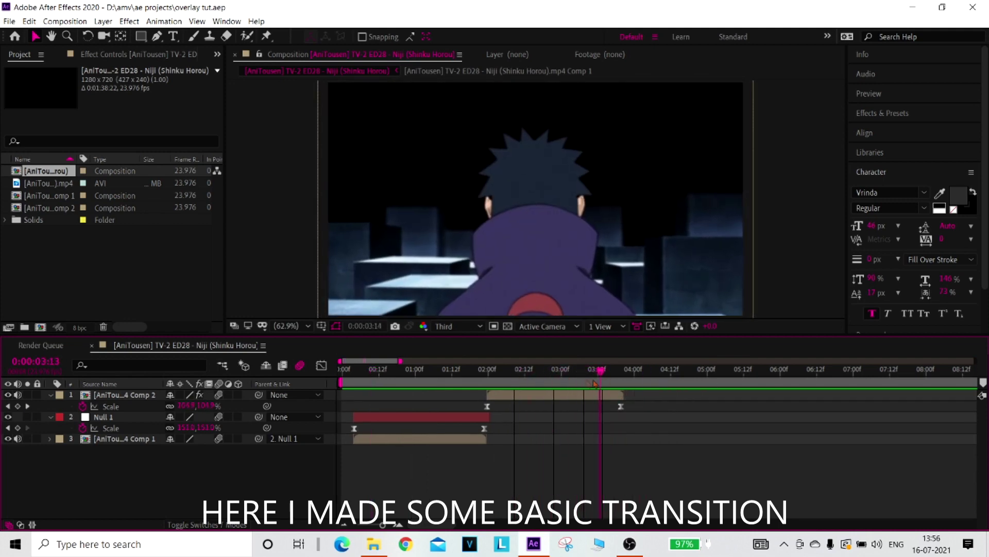
{"action": "left_click", "coordinate": [425, 369]}
{"action": "left_click", "coordinate": [435, 439]}
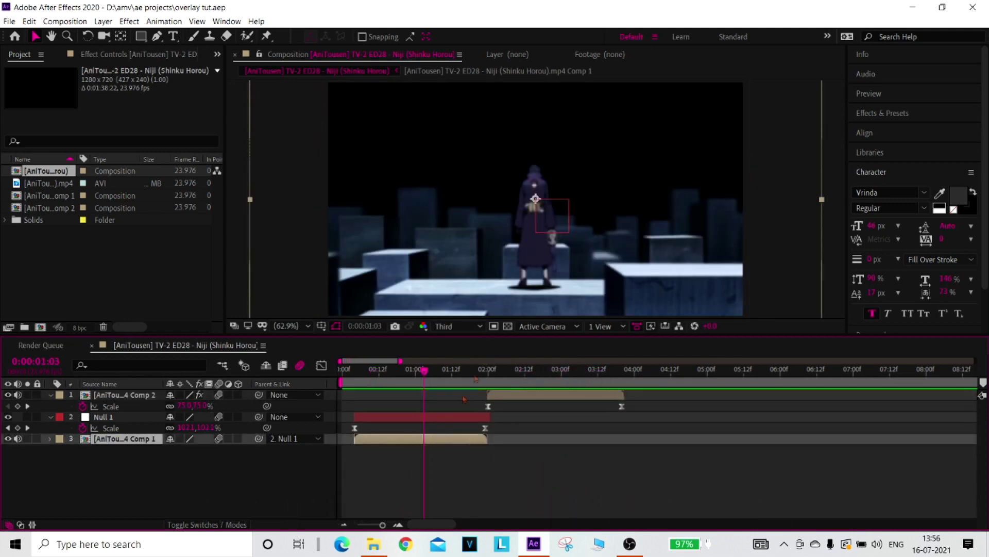
Switch the preview resolution from Third to Full and choose the Roto Brush tool
{"action": "left_click", "coordinate": [457, 326]}
{"action": "left_click", "coordinate": [454, 355]}
{"action": "left_click", "coordinate": [398, 397]}
{"action": "left_click", "coordinate": [411, 441]}
{"action": "left_click", "coordinate": [248, 36]}
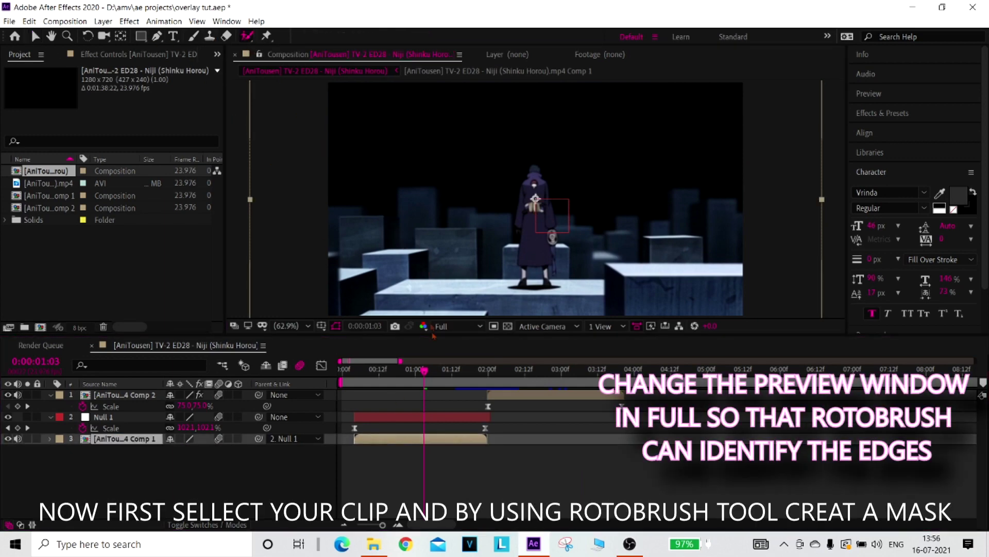
Open the clip in its Layer panel, zoom toward the figure's head and paint a Roto Brush stroke on the hood
{"action": "double_click", "coordinate": [536, 216]}
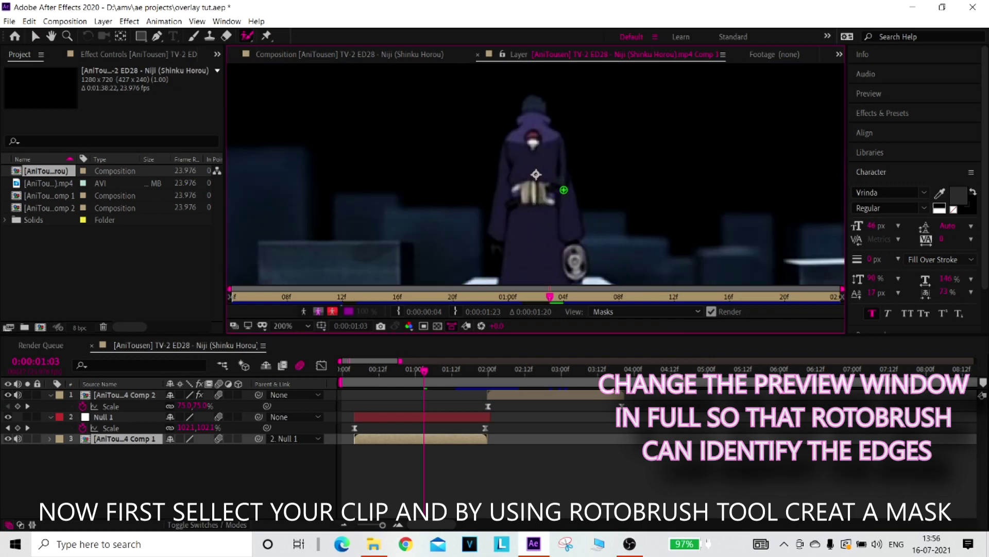
{"action": "key", "text": "h"}
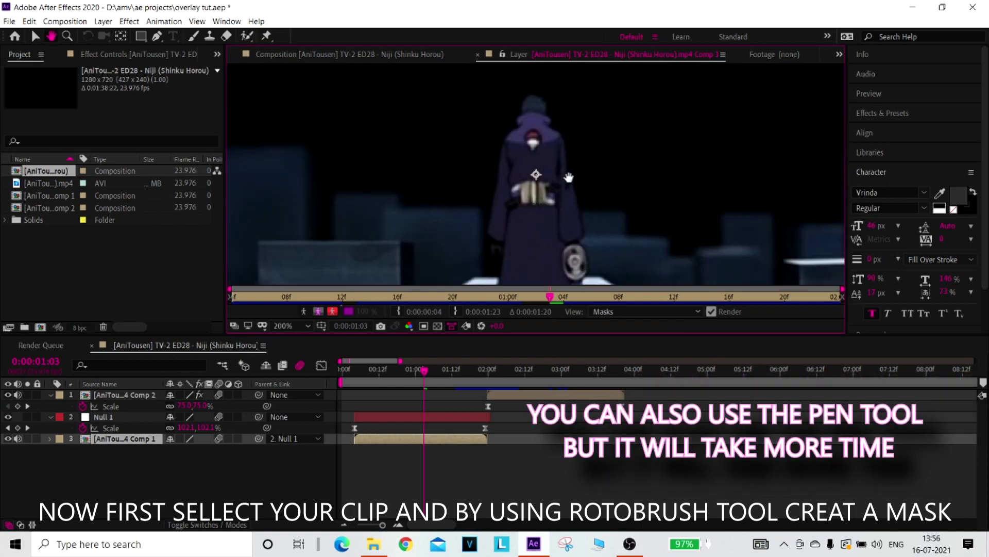
{"action": "scroll", "coordinate": [569, 178], "scroll_direction": "up", "scroll_amount": 1}
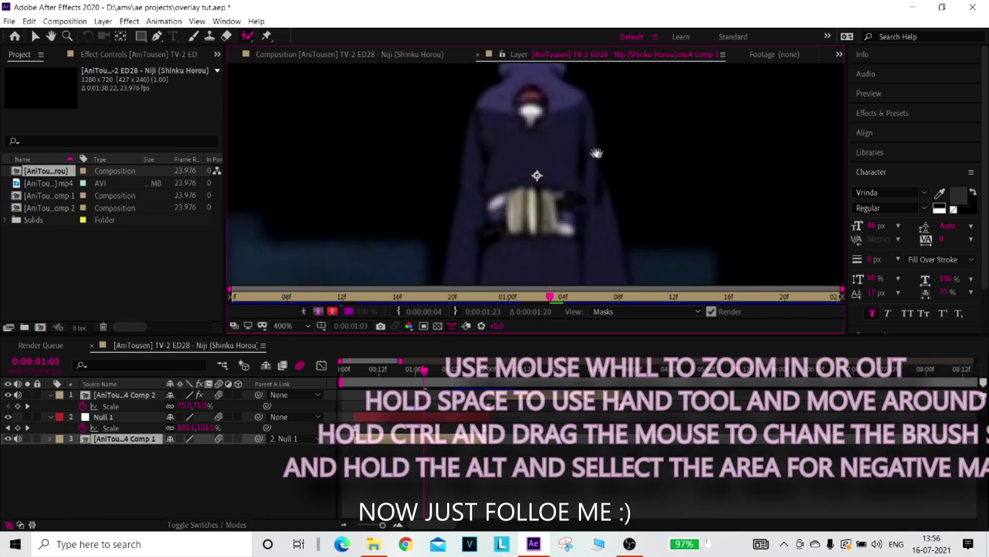
{"action": "left_click_drag", "start_coordinate": [596, 153], "coordinate": [589, 274]}
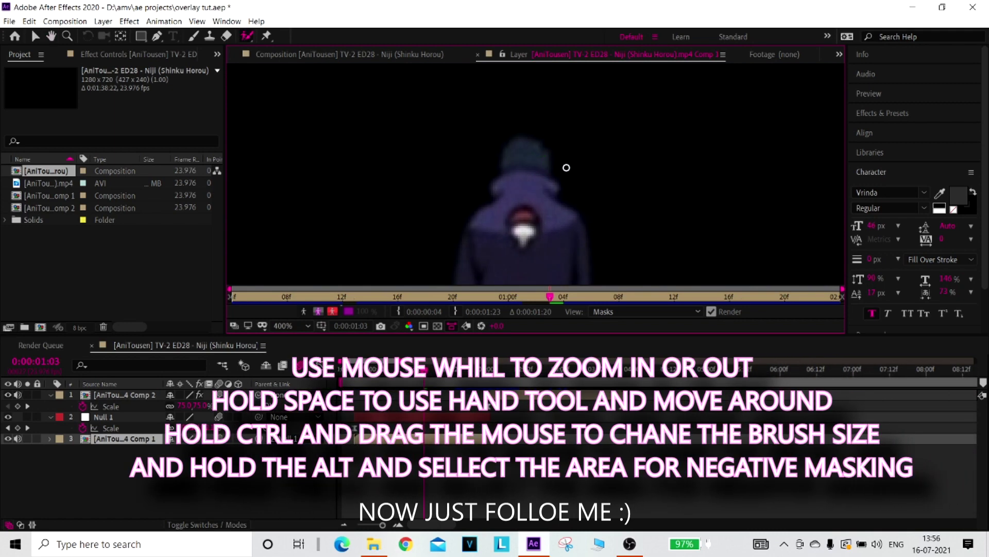
{"action": "left_click_drag", "start_coordinate": [540, 154], "coordinate": [538, 164]}
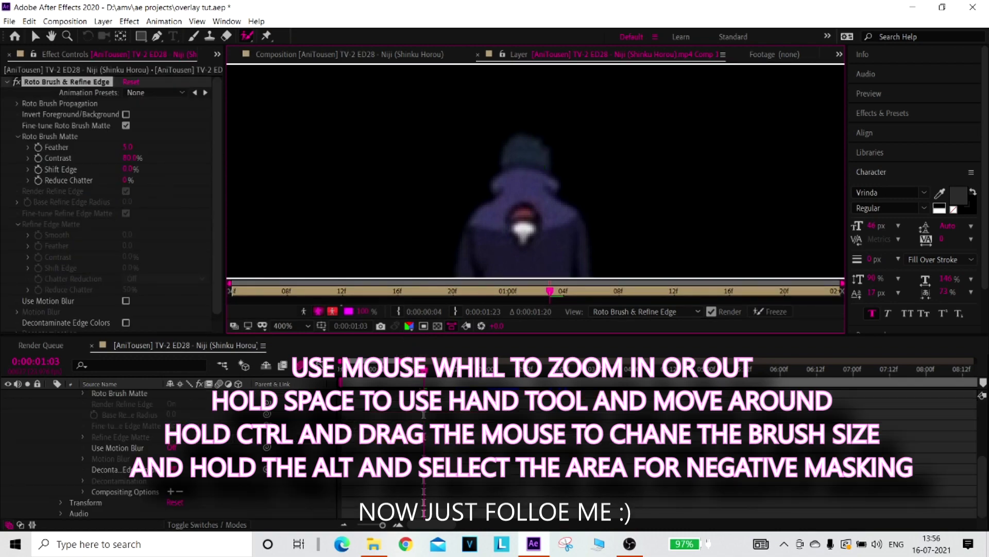
Undo the first stroke, then paint the head, body, legs and feet into the roto matte
{"action": "key", "text": "ctrl+z"}
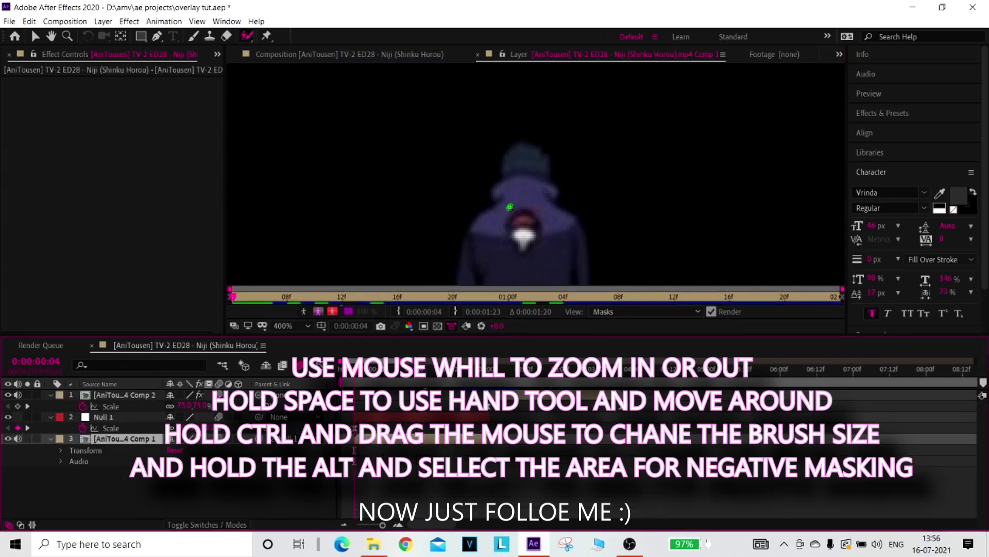
{"action": "mouse_move", "coordinate": [542, 178]}
{"action": "left_mouse_down"}
{"action": "mouse_move", "coordinate": [535, 248]}
{"action": "mouse_move", "coordinate": [478, 155]}
{"action": "left_mouse_up"}
{"action": "left_click_drag", "start_coordinate": [488, 241], "coordinate": [511, 122]}
{"action": "left_click_drag", "start_coordinate": [522, 243], "coordinate": [522, 242]}
{"action": "mouse_move", "coordinate": [461, 244]}
{"action": "left_mouse_down"}
{"action": "mouse_move", "coordinate": [468, 251]}
{"action": "mouse_move", "coordinate": [472, 144]}
{"action": "left_mouse_up"}
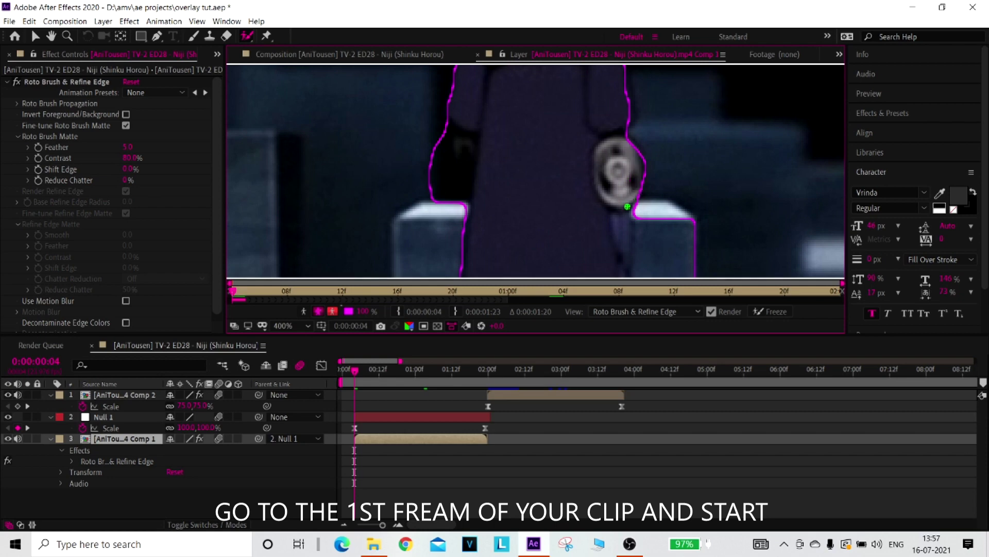
{"action": "left_click_drag", "start_coordinate": [632, 139], "coordinate": [641, 173]}
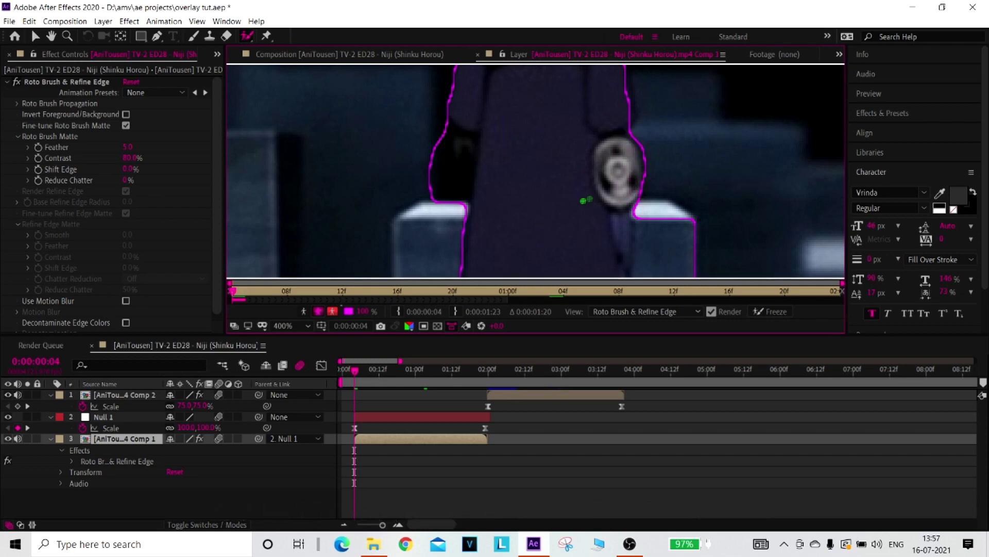
{"action": "left_click_drag", "start_coordinate": [585, 200], "coordinate": [581, 72]}
{"action": "left_click_drag", "start_coordinate": [454, 252], "coordinate": [455, 253]}
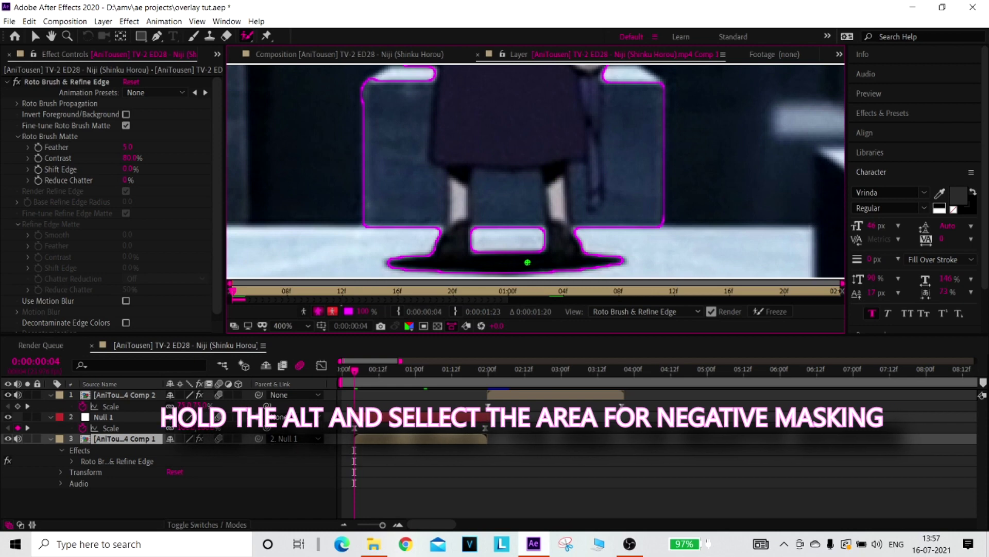
Subtract the gap between the legs and the feet shadow, keeping the right leg in the matte
{"action": "left_click_drag", "start_coordinate": [489, 199], "coordinate": [521, 216]}
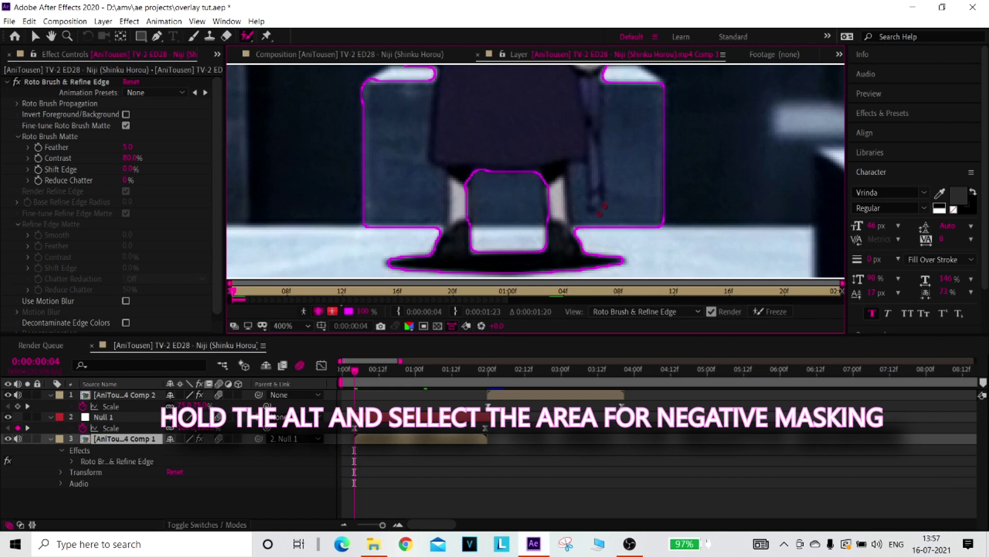
{"action": "left_click_drag", "start_coordinate": [538, 285], "coordinate": [540, 276]}
{"action": "left_click_drag", "start_coordinate": [556, 191], "coordinate": [566, 251]}
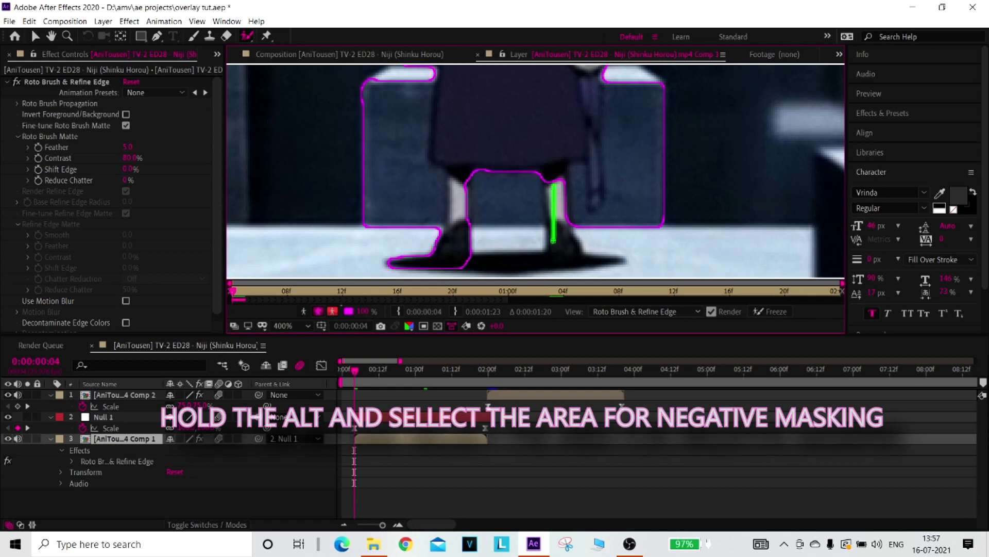
{"action": "left_click_drag", "start_coordinate": [602, 257], "coordinate": [604, 259]}
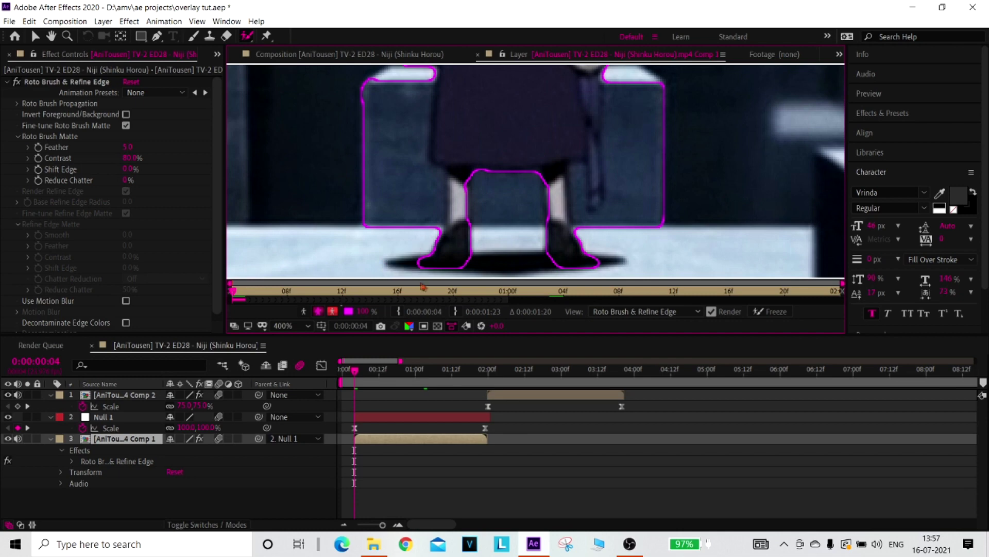
Cut stray areas beside the right leg and left hand from the matte, keeping the torso in
{"action": "left_click_drag", "start_coordinate": [592, 232], "coordinate": [608, 90]}
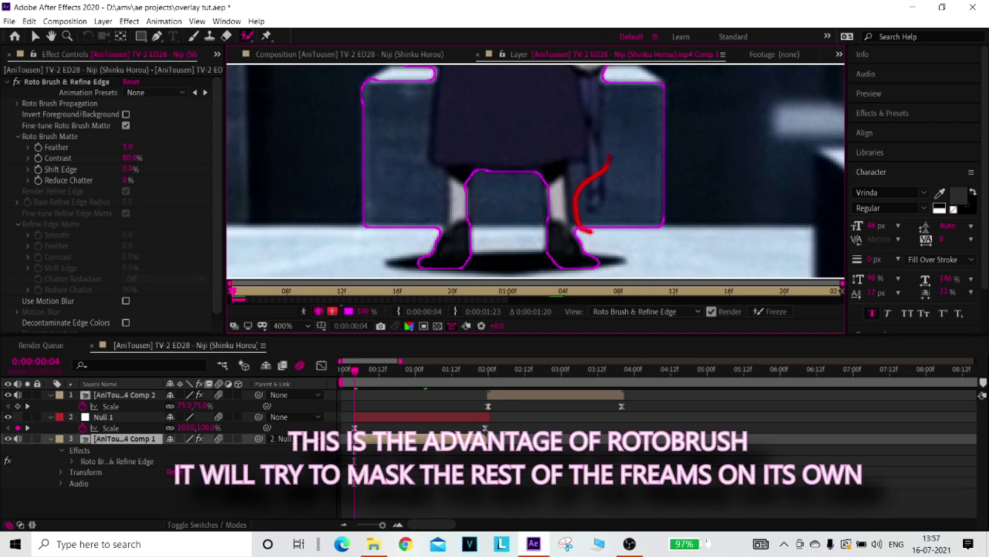
{"action": "left_click_drag", "start_coordinate": [547, 124], "coordinate": [558, 246]}
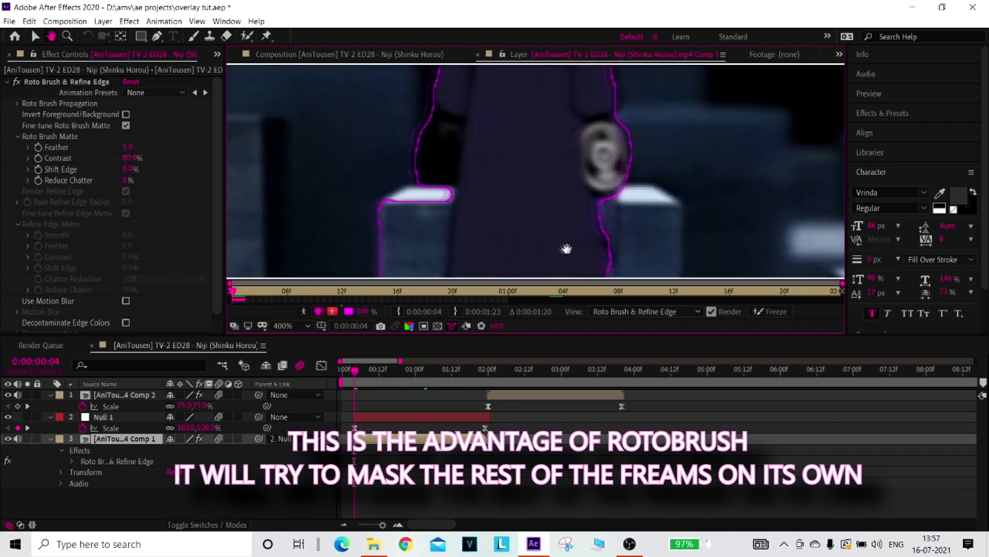
{"action": "left_click_drag", "start_coordinate": [455, 207], "coordinate": [453, 222]}
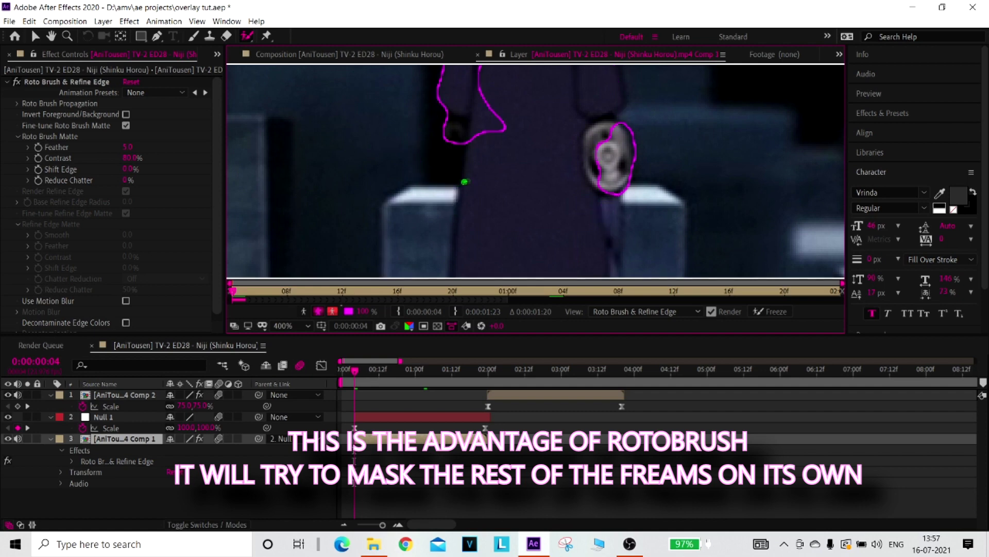
{"action": "left_click_drag", "start_coordinate": [487, 155], "coordinate": [488, 204]}
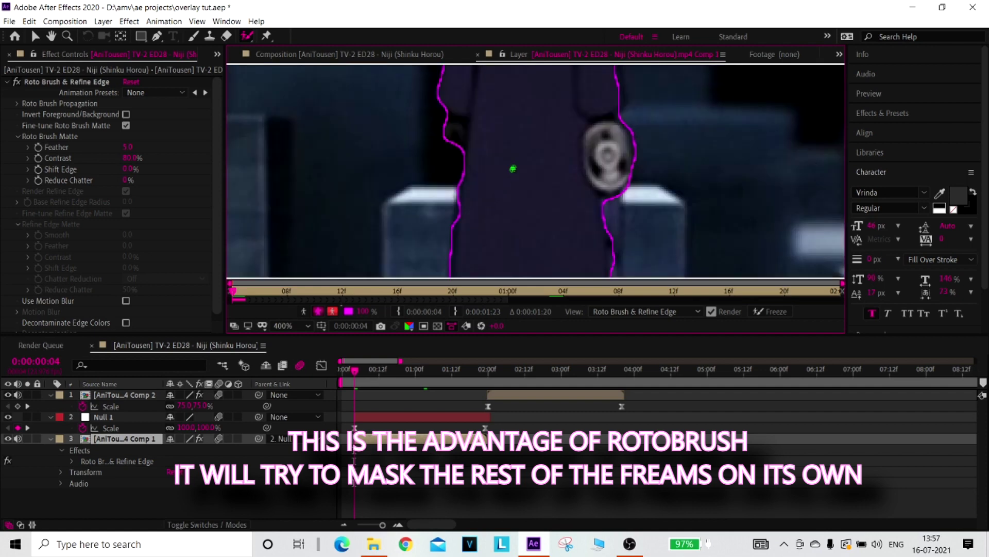
{"action": "left_click_drag", "start_coordinate": [518, 158], "coordinate": [538, 134]}
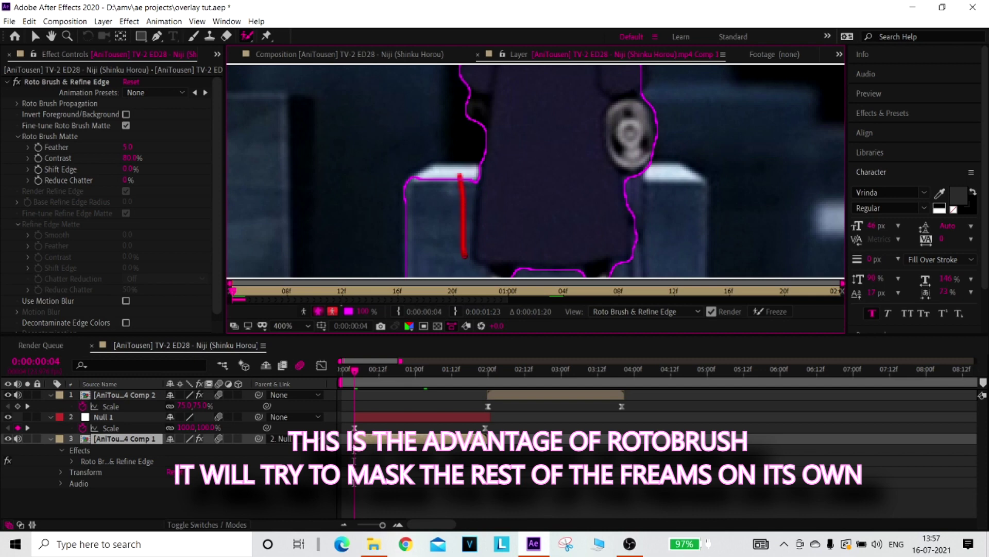
{"action": "left_click_drag", "start_coordinate": [549, 67], "coordinate": [510, 157]}
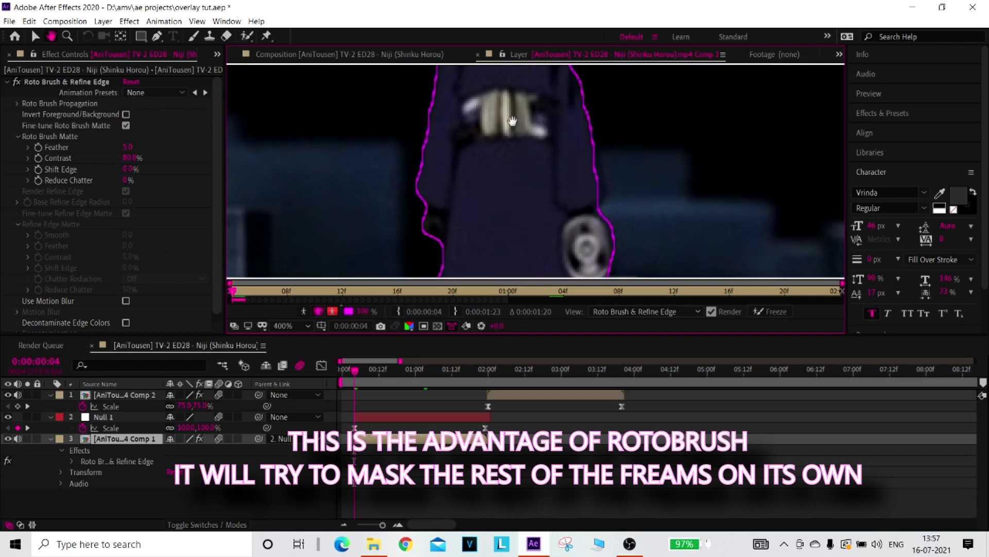
{"action": "scroll", "coordinate": [510, 157], "scroll_direction": "down", "scroll_amount": 2}
{"action": "scroll", "coordinate": [510, 157], "scroll_direction": "down", "scroll_amount": 2}
{"action": "scroll", "coordinate": [536, 206], "scroll_direction": "up", "scroll_amount": 2}
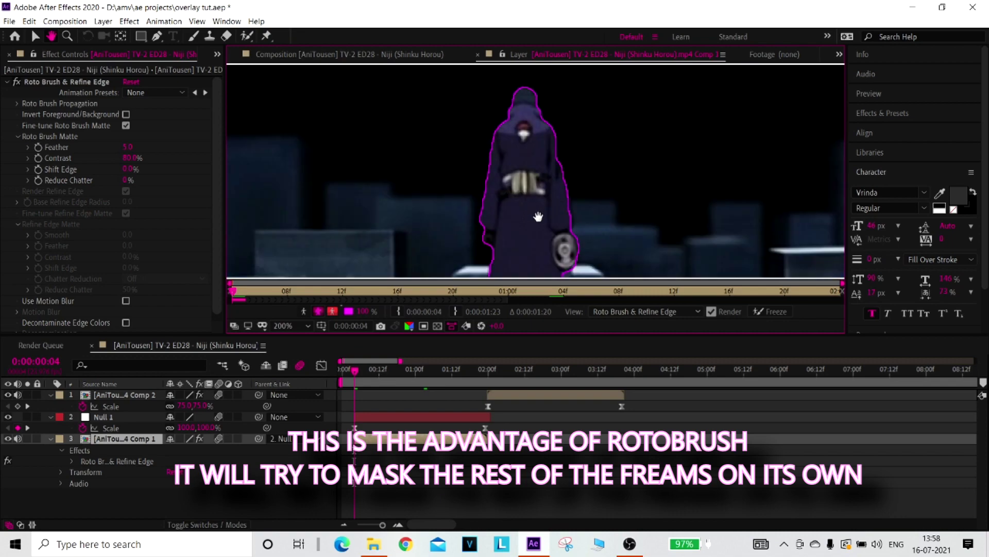
{"action": "left_click_drag", "start_coordinate": [535, 206], "coordinate": [526, 135]}
{"action": "scroll", "coordinate": [518, 216], "scroll_direction": "up", "scroll_amount": 2}
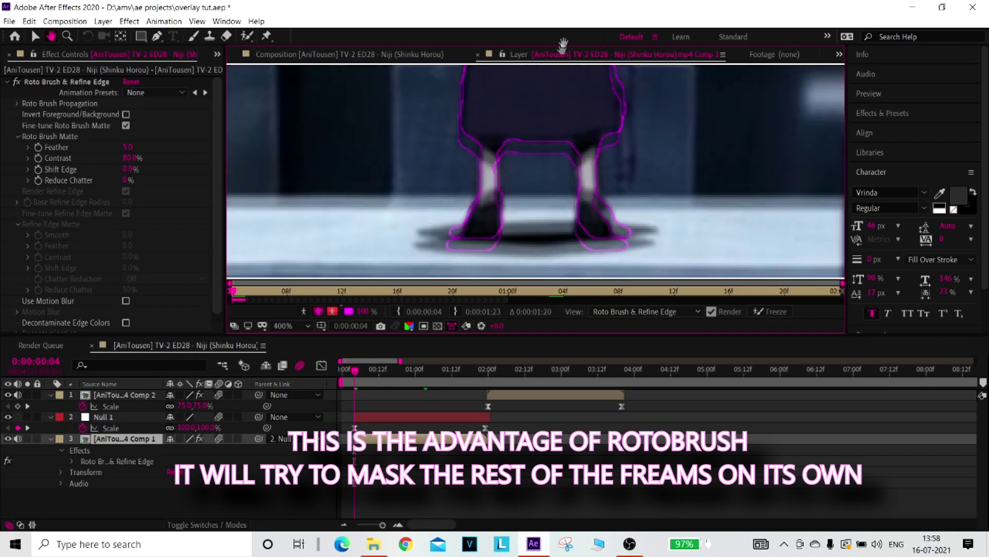
{"action": "scroll", "coordinate": [526, 100], "scroll_direction": "up", "scroll_amount": 1}
Tighten the matte along the left leg and the inner edges of the upper legs
{"action": "mouse_move", "coordinate": [466, 193]}
{"action": "left_mouse_down"}
{"action": "mouse_move", "coordinate": [463, 217]}
{"action": "mouse_move", "coordinate": [441, 208]}
{"action": "left_mouse_up"}
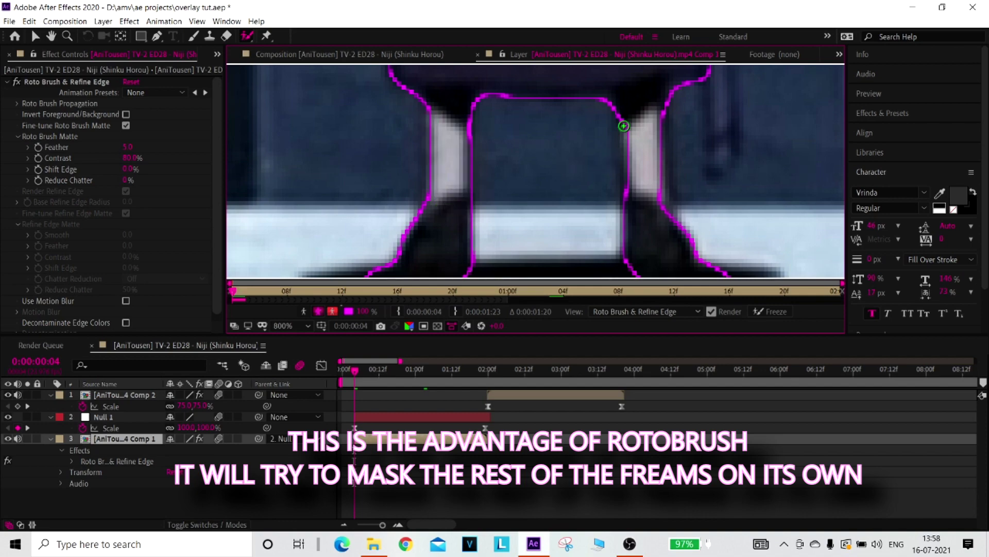
{"action": "left_click_drag", "start_coordinate": [627, 163], "coordinate": [627, 204]}
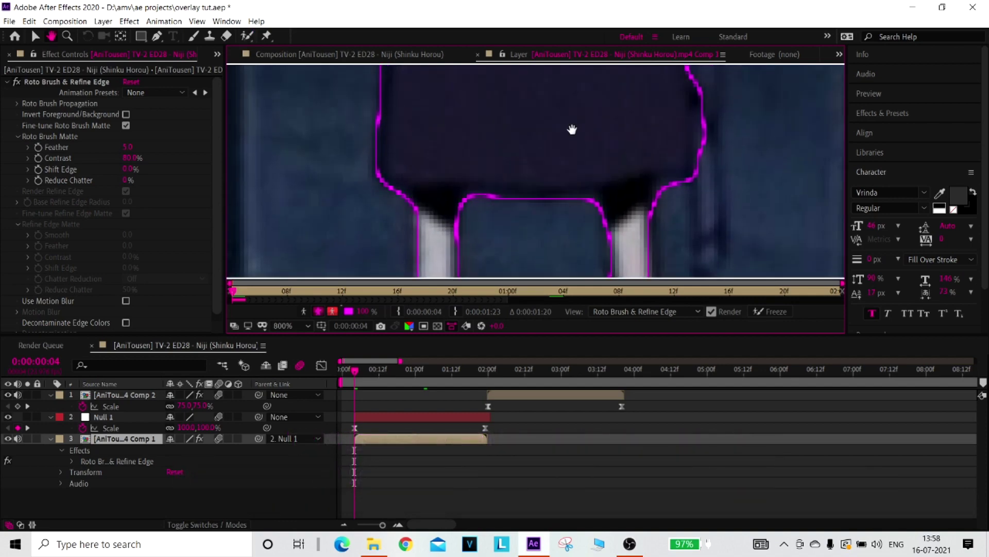
{"action": "left_click_drag", "start_coordinate": [572, 131], "coordinate": [581, 272]}
{"action": "scroll", "coordinate": [550, 126], "scroll_direction": "down", "scroll_amount": 1}
{"action": "scroll", "coordinate": [550, 126], "scroll_direction": "down", "scroll_amount": 2}
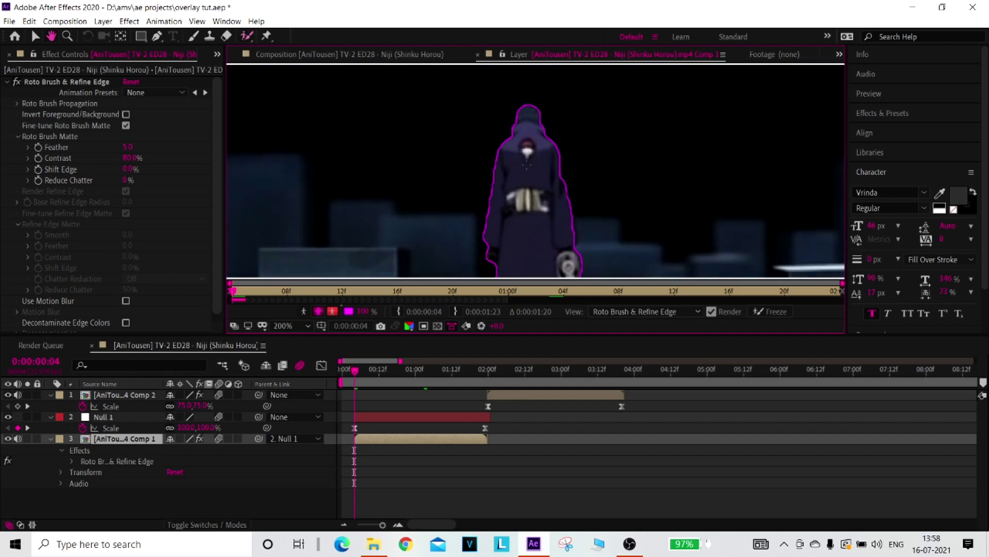
{"action": "scroll", "coordinate": [531, 227], "scroll_direction": "up", "scroll_amount": 1}
{"action": "scroll", "coordinate": [530, 227], "scroll_direction": "up", "scroll_amount": 1}
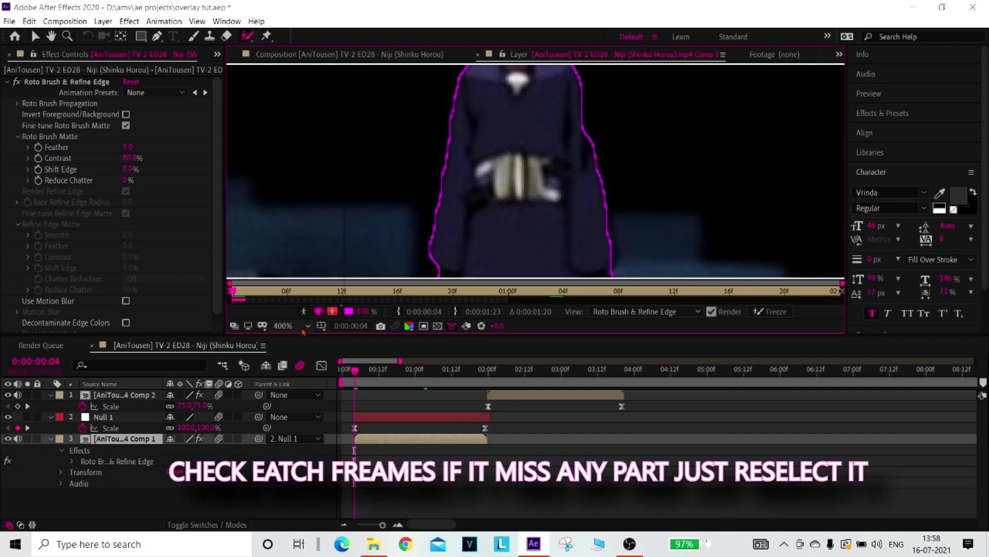
Fit the frame in the viewer, switch to the Selection tool and step one frame ahead to check the legs
{"action": "left_click", "coordinate": [288, 325]}
{"action": "left_click", "coordinate": [297, 101]}
{"action": "left_click", "coordinate": [35, 35]}
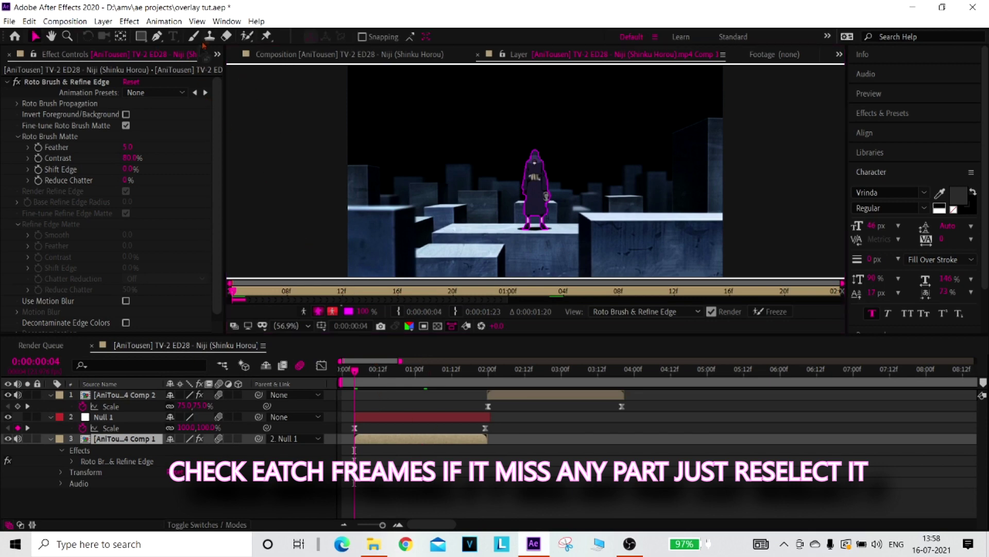
{"action": "key", "text": "Page_Down"}
{"action": "key", "text": "Page_Down"}
{"action": "key", "text": "Page_Down"}
{"action": "key", "text": "Page_Down"}
{"action": "key", "text": "Page_Down"}
{"action": "key", "text": "Page_Down"}
{"action": "key", "text": "Page_Down"}
{"action": "key", "text": "Page_Down"}
{"action": "key", "text": "Page_Down"}
{"action": "key", "text": "Page_Down"}
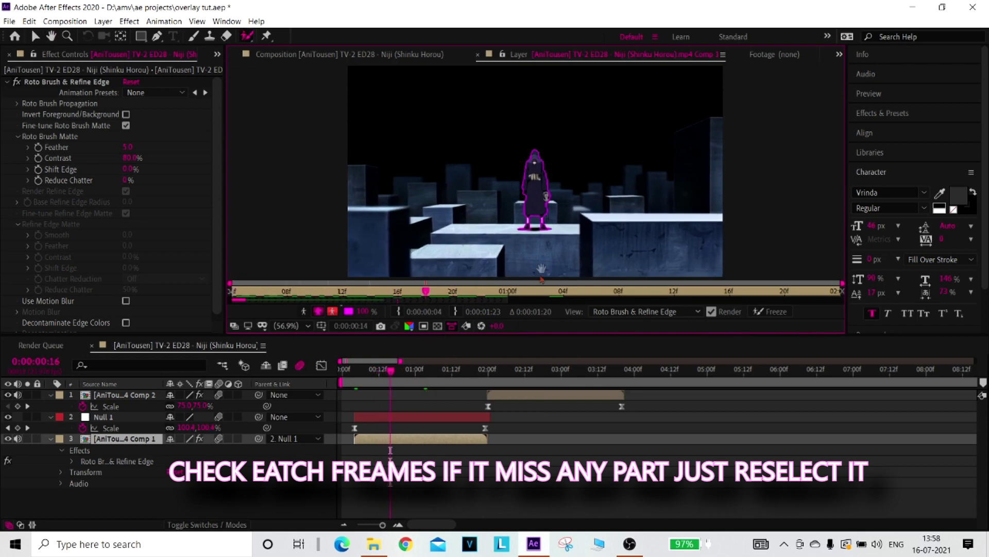
{"action": "scroll", "coordinate": [551, 205], "scroll_direction": "up", "scroll_amount": 3}
{"action": "left_click_drag", "start_coordinate": [552, 205], "coordinate": [549, 62]}
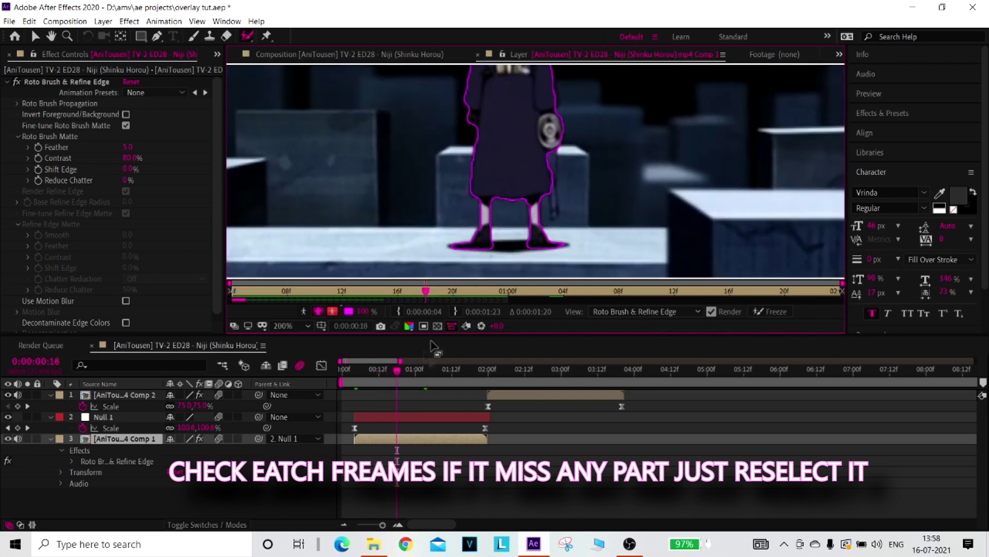
Return to frame 0:00:00:04 and extend the matte around the left foot
{"action": "left_click", "coordinate": [360, 382]}
{"action": "key", "text": "Page_Up"}
{"action": "key", "text": "Page_Up"}
{"action": "key", "text": "Page_Up"}
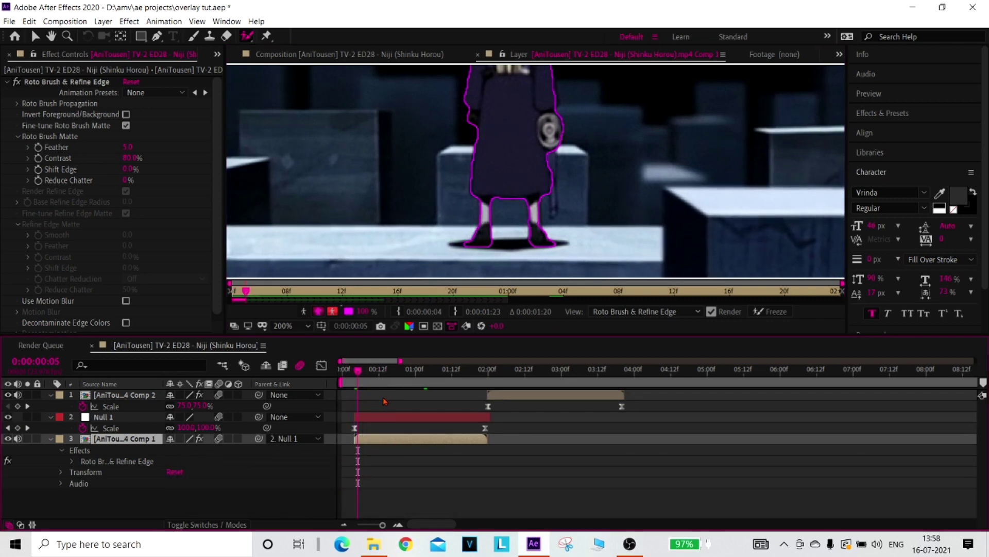
{"action": "left_click_drag", "start_coordinate": [464, 251], "coordinate": [470, 262]}
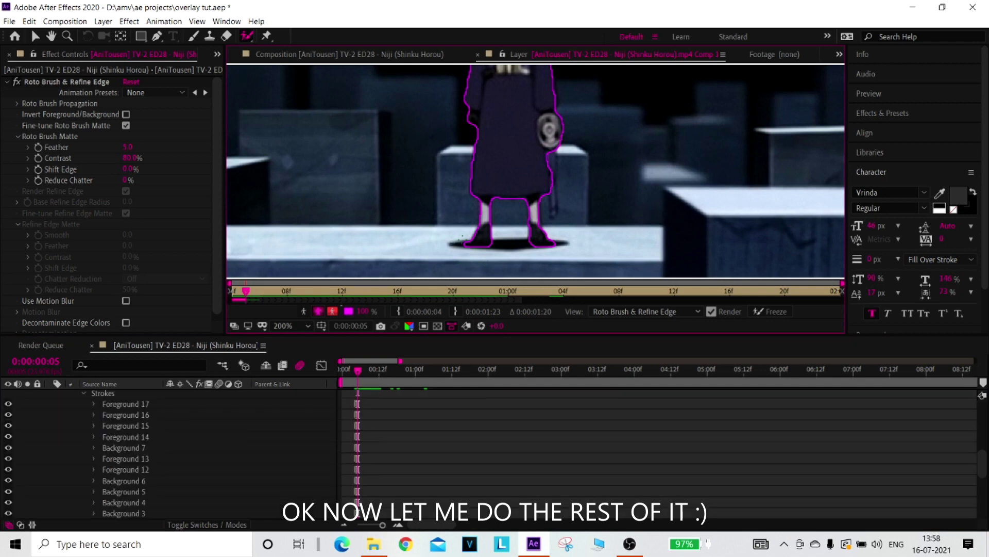
Cut the floor shadow out and add both feet back into the matte, advancing frames to propagate it
{"action": "left_click_drag", "start_coordinate": [559, 251], "coordinate": [555, 253]}
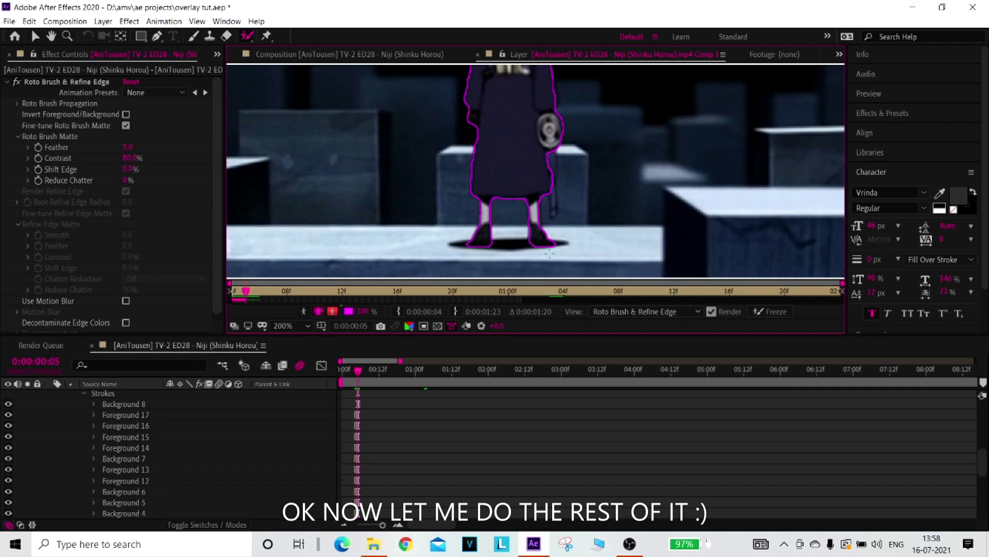
{"action": "key", "text": "Page_Down"}
{"action": "key", "text": "Page_Down"}
{"action": "left_click_drag", "start_coordinate": [549, 254], "coordinate": [564, 259]}
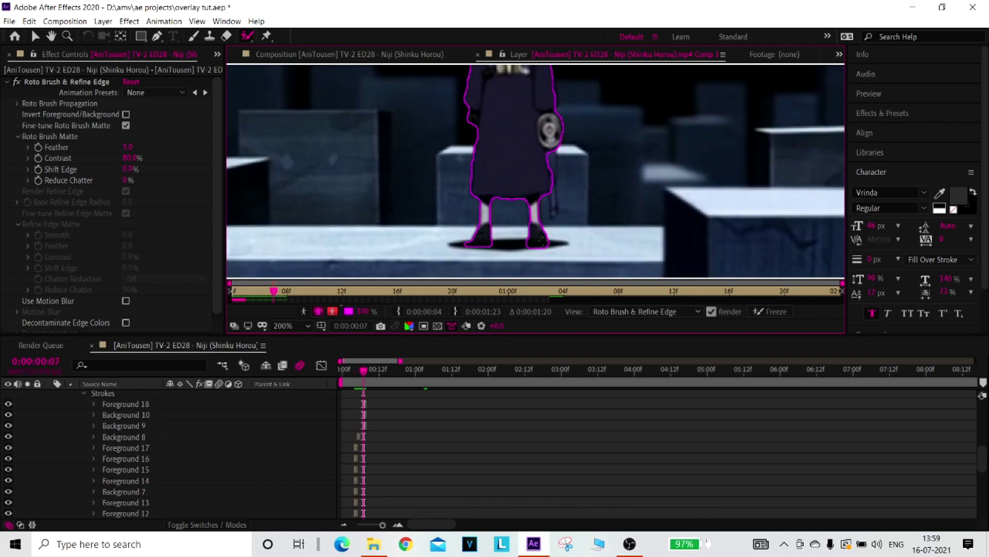
{"action": "scroll", "coordinate": [541, 237], "scroll_direction": "up", "scroll_amount": 1}
{"action": "scroll", "coordinate": [564, 227], "scroll_direction": "up", "scroll_amount": 1}
{"action": "mouse_move", "coordinate": [533, 179]}
{"action": "left_mouse_down"}
{"action": "mouse_move", "coordinate": [545, 215]}
{"action": "mouse_move", "coordinate": [535, 197]}
{"action": "left_mouse_up"}
{"action": "left_click", "coordinate": [504, 223], "text": "alt"}
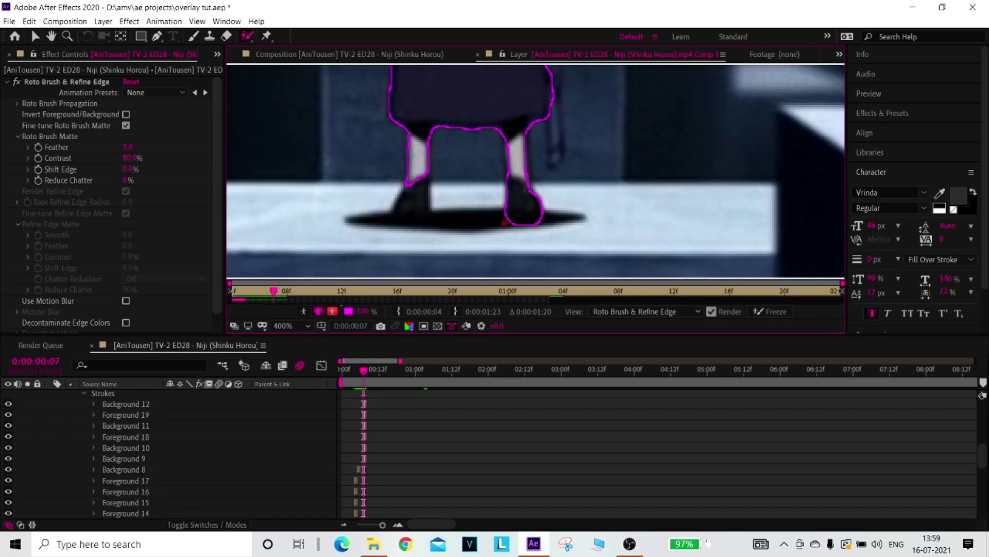
{"action": "mouse_move", "coordinate": [413, 181]}
{"action": "left_mouse_down"}
{"action": "mouse_move", "coordinate": [391, 216]}
{"action": "mouse_move", "coordinate": [448, 231]}
{"action": "left_mouse_up"}
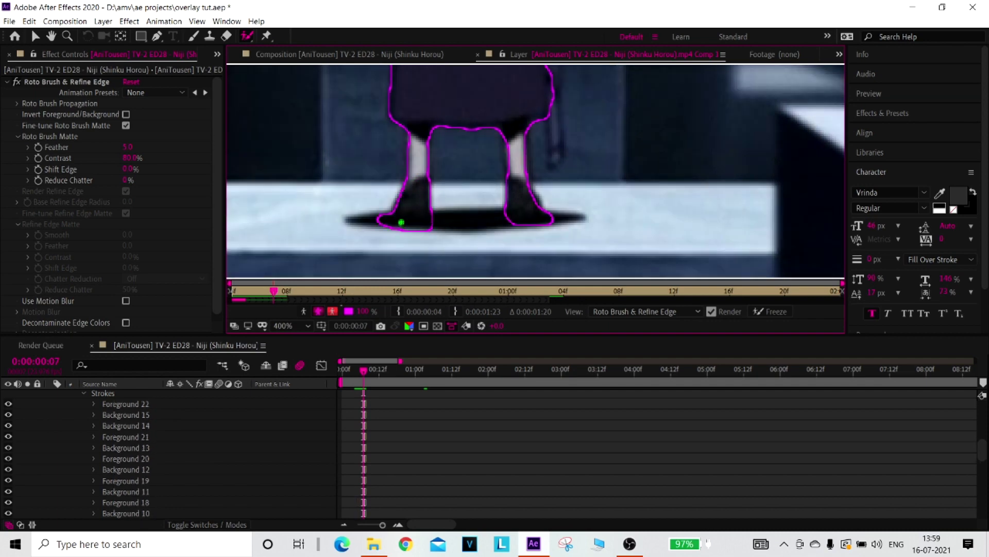
{"action": "key", "text": "space"}
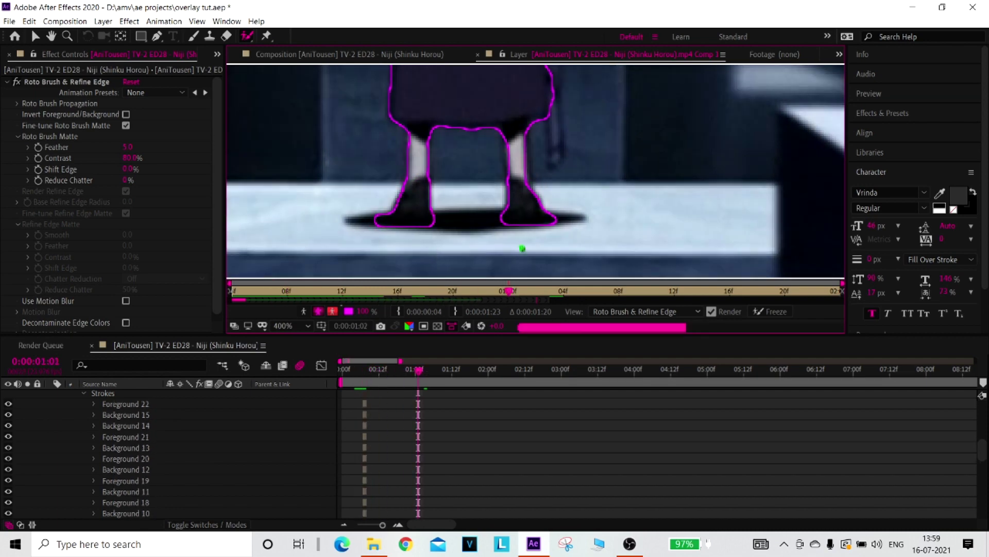
At frame 0:00:01:03, paint the head and lower body into the matte and refine the upper-body edge
{"action": "scroll", "coordinate": [545, 248], "scroll_direction": "down", "scroll_amount": 6}
{"action": "scroll", "coordinate": [545, 248], "scroll_direction": "up", "scroll_amount": 3}
{"action": "key", "text": "Page_Up"}
{"action": "key", "text": "Page_Up"}
{"action": "key", "text": "Page_Up"}
{"action": "key", "text": "Page_Up"}
{"action": "key", "text": "Page_Up"}
{"action": "key", "text": "Page_Up"}
{"action": "key", "text": "Page_Down"}
{"action": "key", "text": "Page_Down"}
{"action": "key", "text": "Page_Down"}
{"action": "scroll", "coordinate": [524, 103], "scroll_direction": "up", "scroll_amount": 2}
{"action": "scroll", "coordinate": [524, 103], "scroll_direction": "up", "scroll_amount": 2}
{"action": "left_click_drag", "start_coordinate": [510, 105], "coordinate": [431, 240]}
{"action": "left_click_drag", "start_coordinate": [516, 231], "coordinate": [516, 155]}
{"action": "left_click_drag", "start_coordinate": [443, 150], "coordinate": [427, 229]}
{"action": "left_click_drag", "start_coordinate": [516, 232], "coordinate": [515, 155]}
{"action": "mouse_move", "coordinate": [427, 144]}
{"action": "left_mouse_down"}
{"action": "mouse_move", "coordinate": [458, 192]}
{"action": "mouse_move", "coordinate": [432, 199]}
{"action": "mouse_move", "coordinate": [420, 221]}
{"action": "left_mouse_up"}
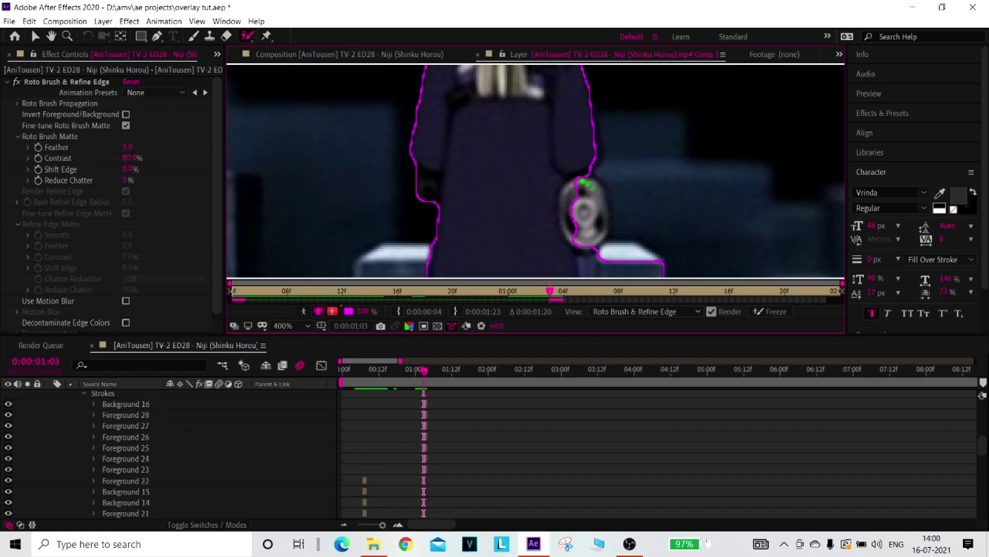
{"action": "left_click_drag", "start_coordinate": [515, 206], "coordinate": [495, 98]}
{"action": "left_click_drag", "start_coordinate": [588, 129], "coordinate": [564, 222]}
{"action": "scroll", "coordinate": [484, 155], "scroll_direction": "down", "scroll_amount": 4}
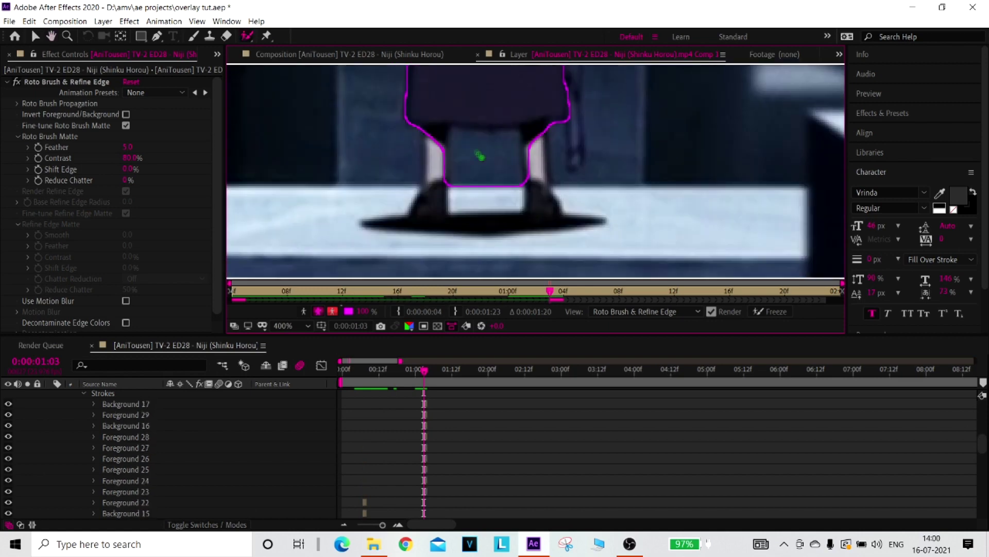
Paint the left leg into the matte and cut the floor shadow near the feet
{"action": "left_click", "coordinate": [441, 163]}
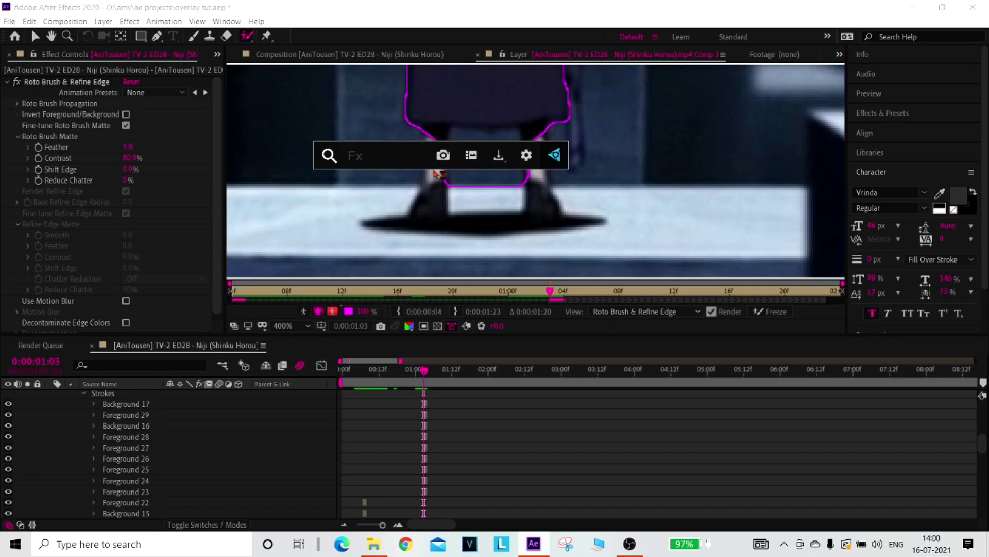
{"action": "left_click_drag", "start_coordinate": [433, 149], "coordinate": [431, 216]}
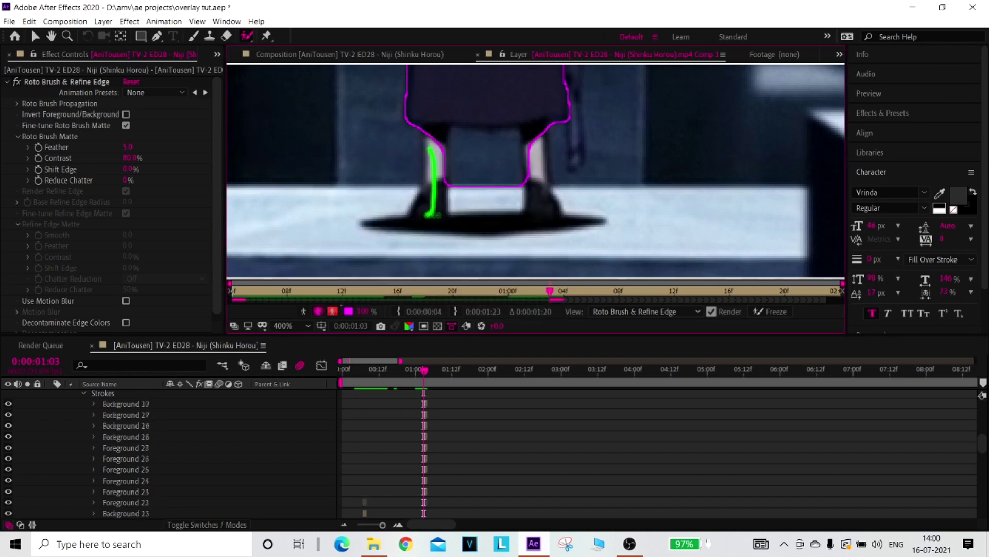
{"action": "left_click_drag", "start_coordinate": [454, 138], "coordinate": [465, 176]}
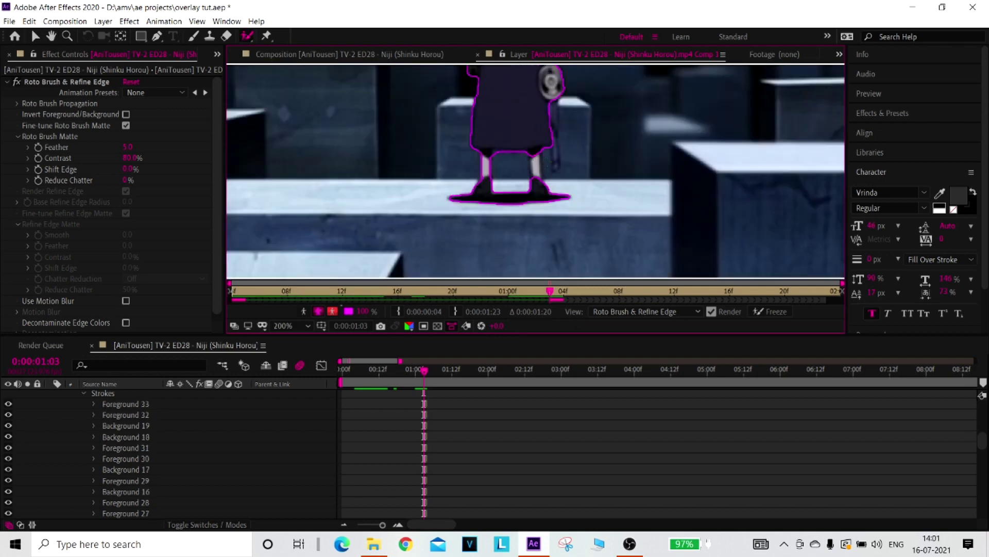
{"action": "left_click_drag", "start_coordinate": [511, 105], "coordinate": [481, 164]}
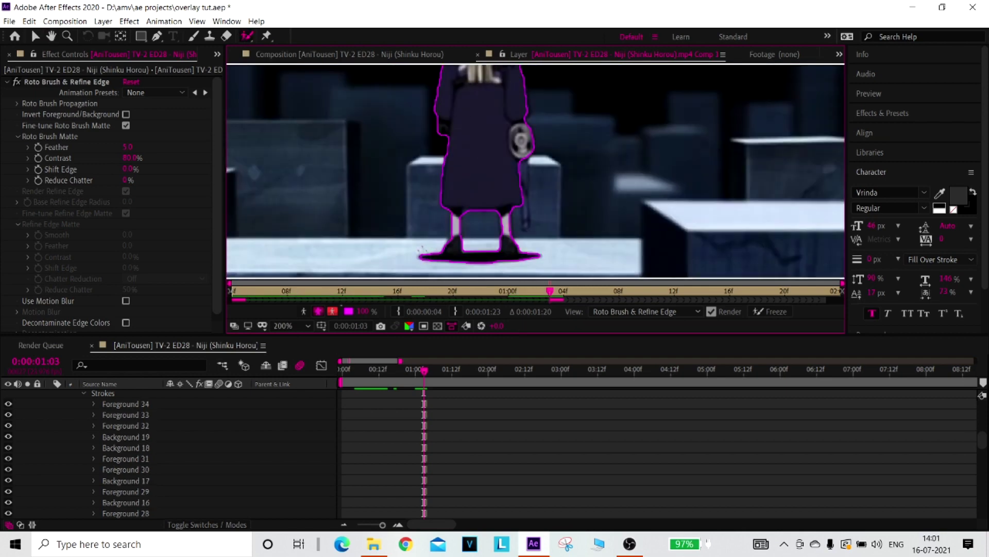
{"action": "left_click_drag", "start_coordinate": [538, 246], "coordinate": [539, 247]}
{"action": "left_click", "coordinate": [502, 253]}
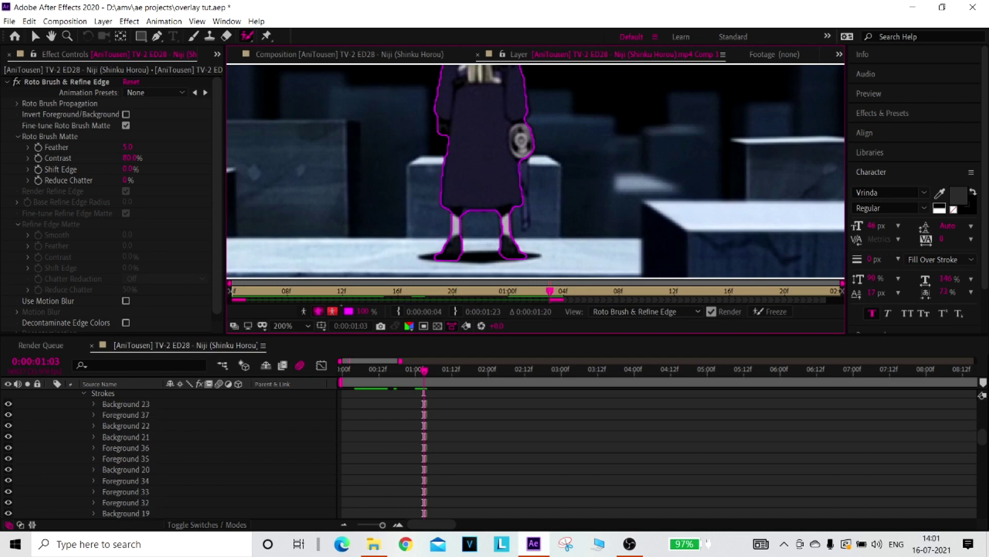
Play through to propagate the matte to 2:00, then return to the composition at about 1:05
{"action": "key", "text": "period"}
{"action": "mouse_move", "coordinate": [388, 257]}
{"action": "left_mouse_down"}
{"action": "mouse_move", "coordinate": [443, 200]}
{"action": "mouse_move", "coordinate": [517, 177]}
{"action": "left_mouse_up"}
{"action": "left_click", "coordinate": [442, 199]}
{"action": "key", "text": "comma"}
{"action": "key", "text": "space"}
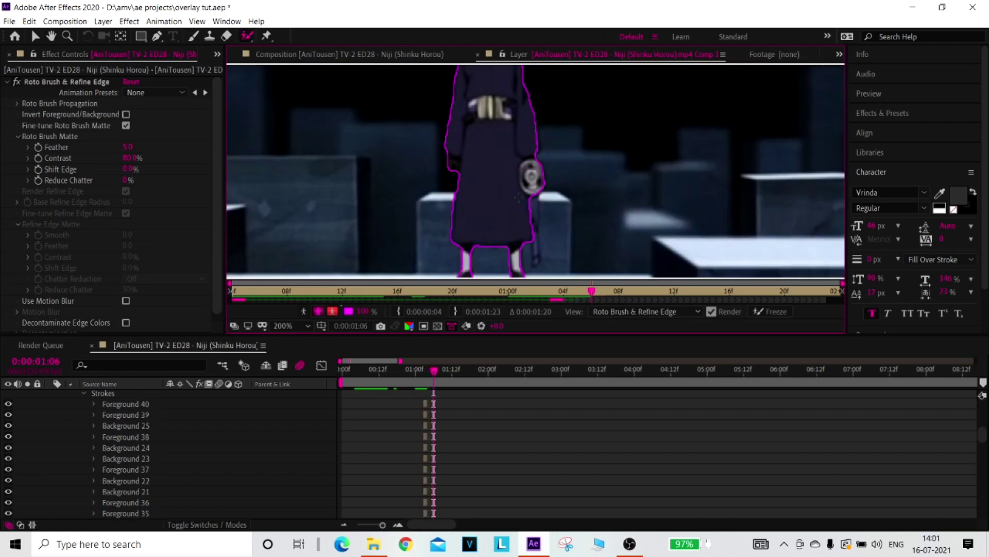
{"action": "key", "text": "v"}
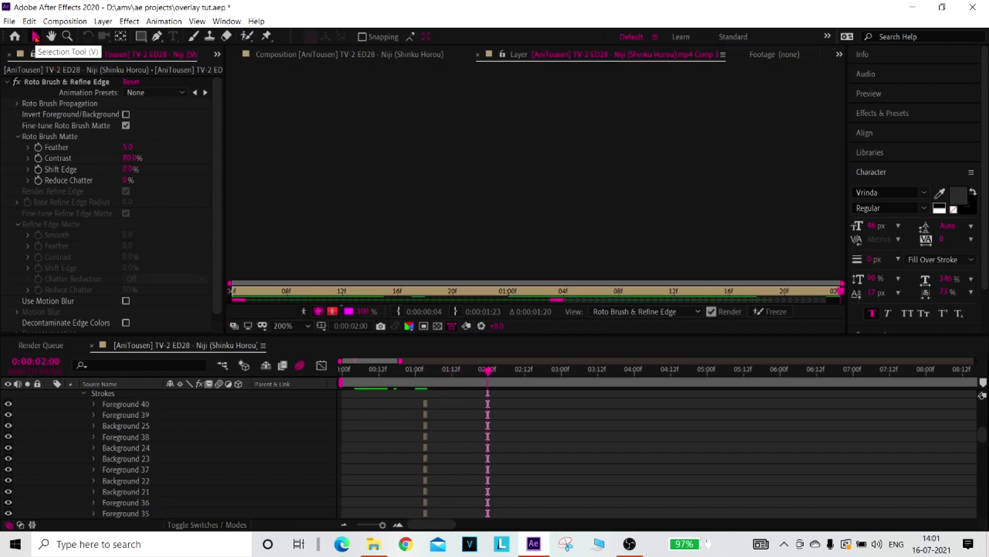
{"action": "key", "text": "backslash"}
{"action": "left_click_drag", "start_coordinate": [489, 369], "coordinate": [440, 382]}
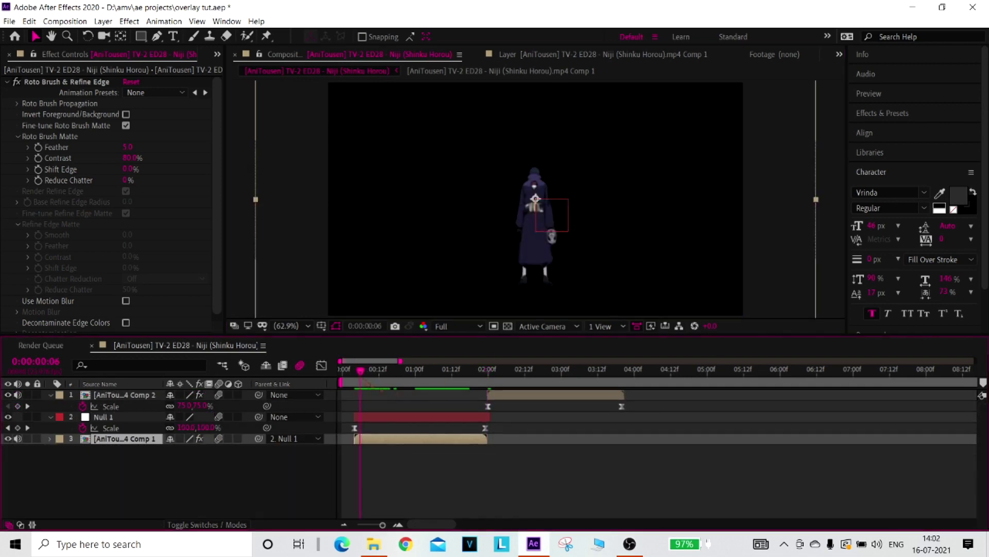
Pre-compose the rotoscoped layer into a new comp and parent it to Null 1
{"action": "right_click", "coordinate": [424, 443]}
{"action": "left_click", "coordinate": [454, 390]}
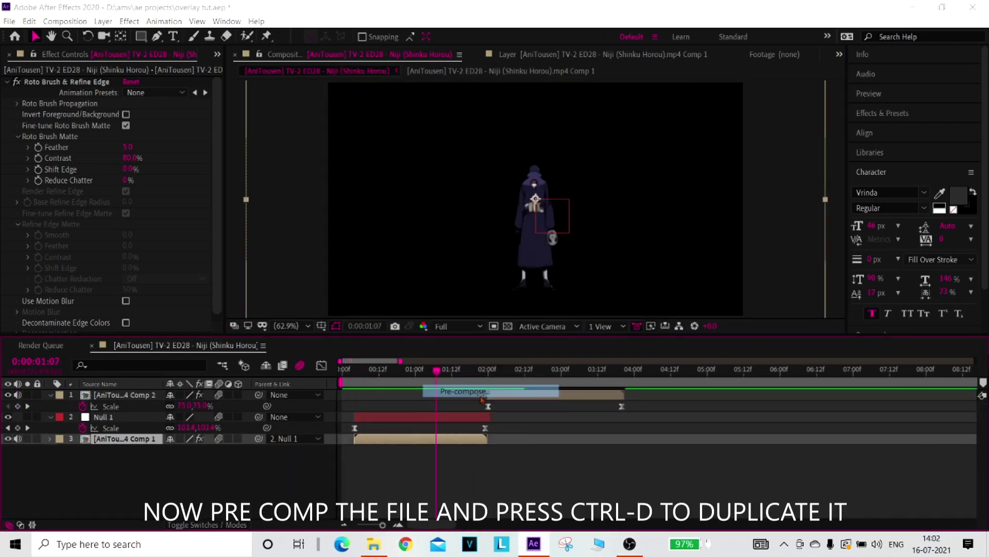
{"action": "left_click", "coordinate": [528, 359]}
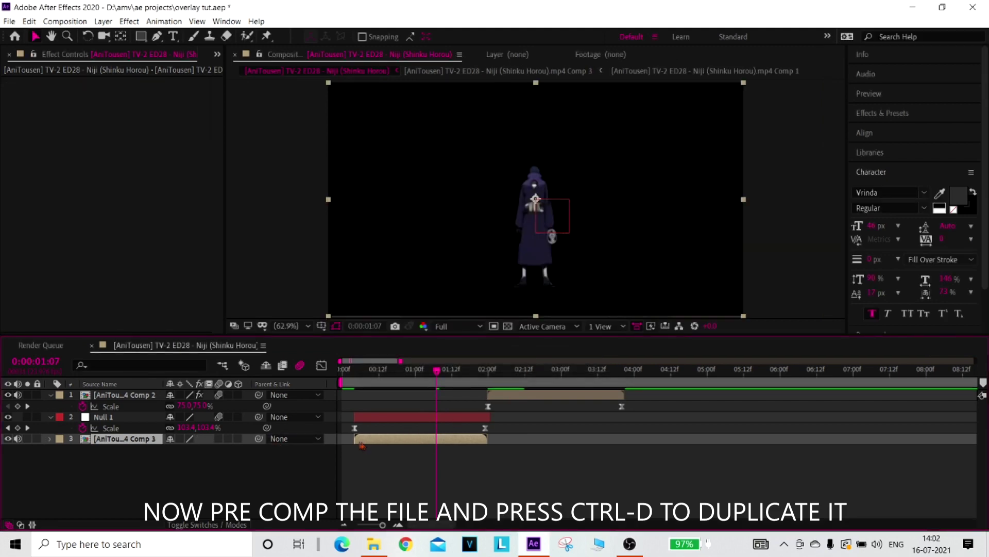
{"action": "left_click_drag", "start_coordinate": [258, 442], "coordinate": [103, 417]}
{"action": "left_click_drag", "start_coordinate": [353, 371], "coordinate": [360, 376]}
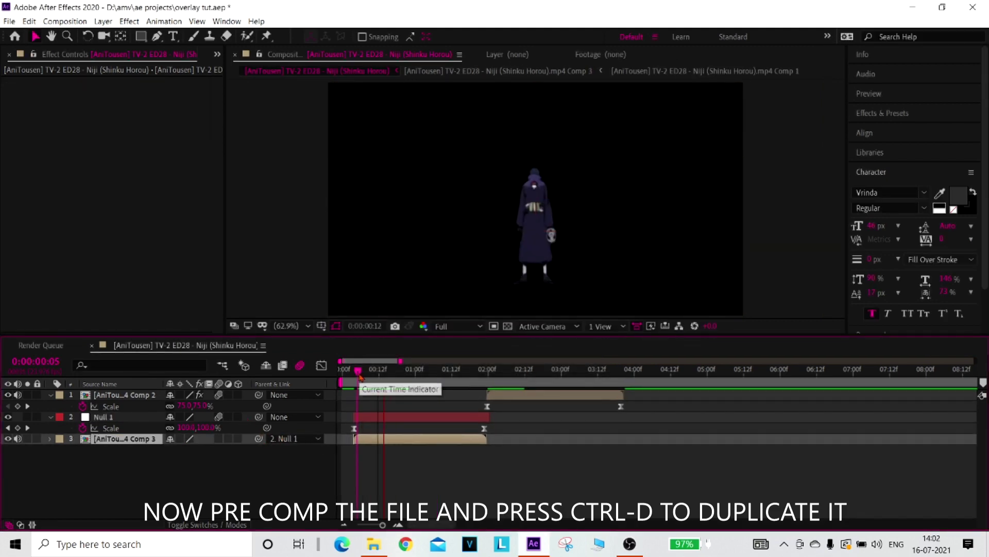
Inside the pre-comp, duplicate the character layer and turn off the roto effect on the lower copy
{"action": "double_click", "coordinate": [405, 438]}
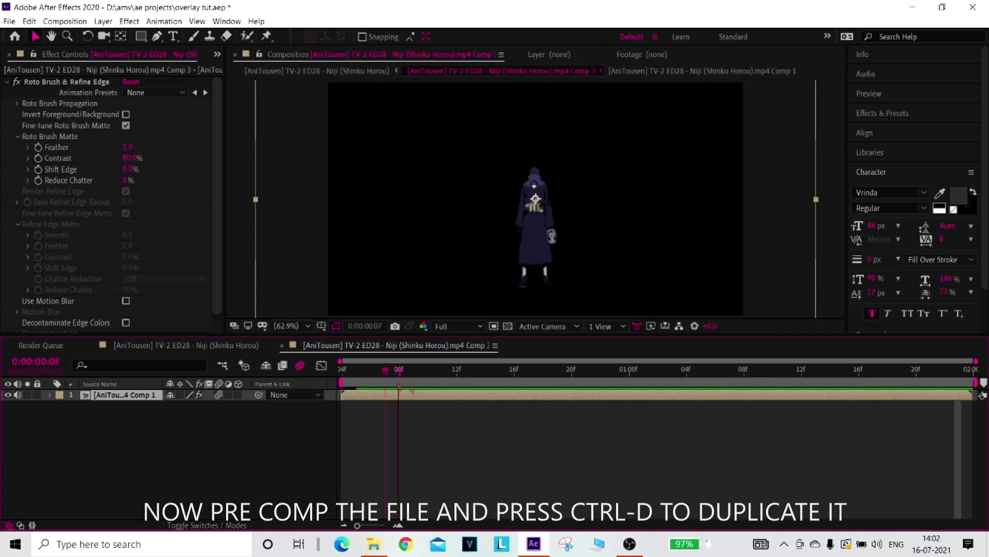
{"action": "key", "text": "ctrl+d"}
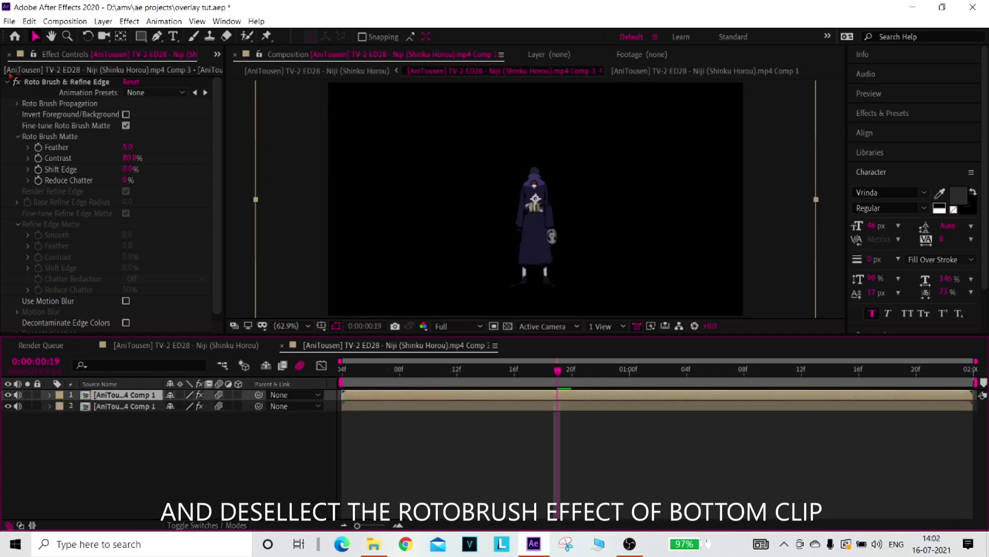
{"action": "left_click", "coordinate": [16, 82]}
{"action": "key", "text": "space"}
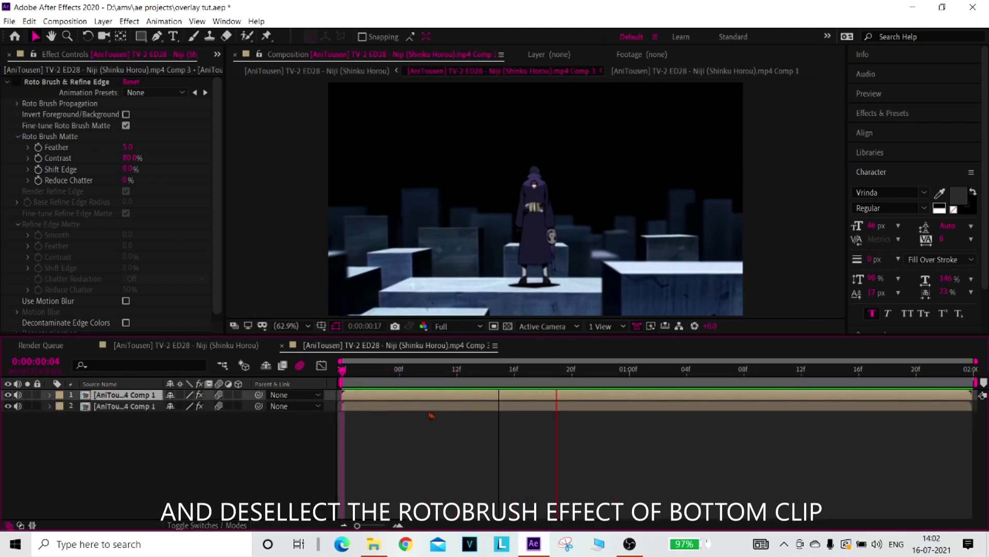
{"action": "key", "text": "space"}
{"action": "left_click", "coordinate": [500, 369]}
{"action": "left_click", "coordinate": [28, 84]}
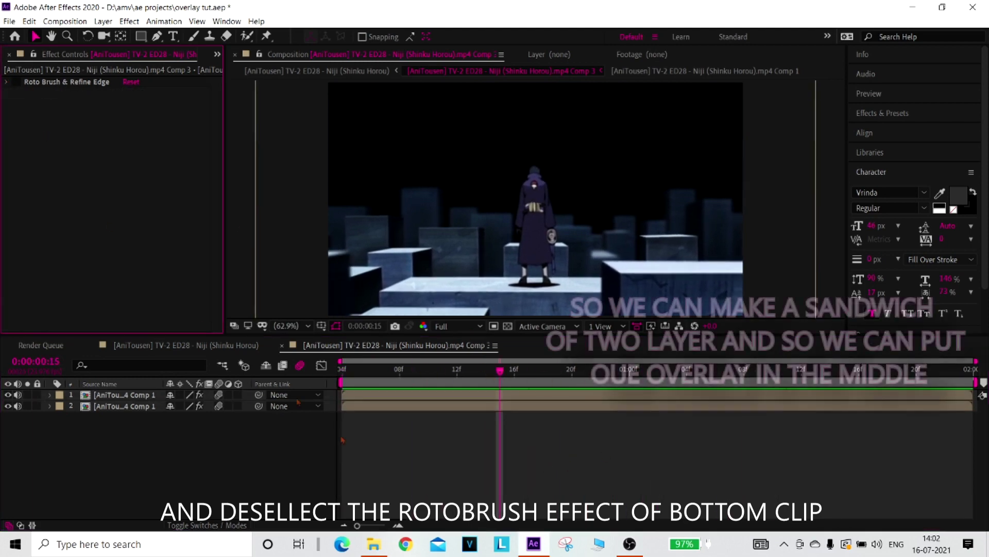
{"action": "left_click", "coordinate": [456, 406]}
Import video-1616904863.mp4 from the amv/overlay folder and place it in the timeline
{"action": "left_click", "coordinate": [456, 395]}
{"action": "key", "text": "ctrl+i"}
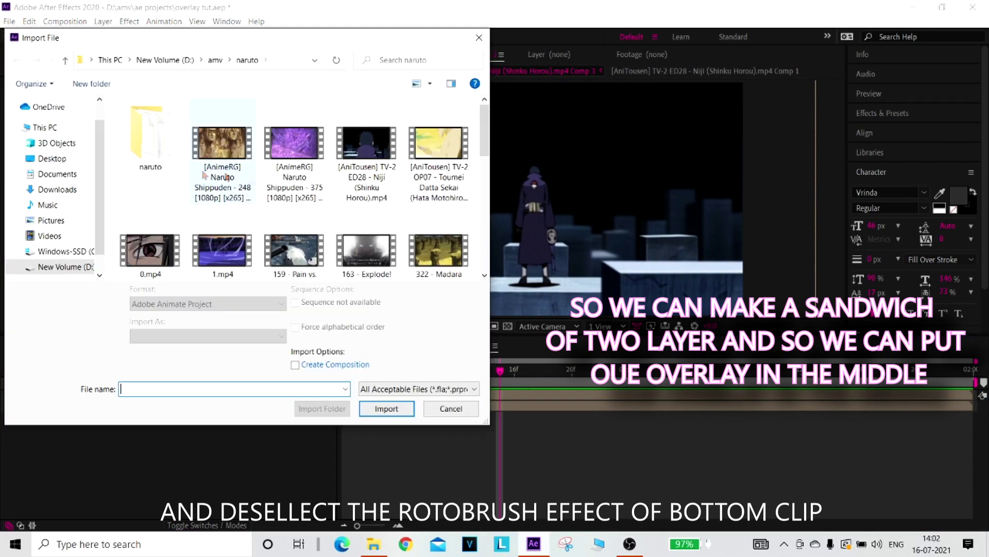
{"action": "left_click", "coordinate": [214, 60]}
{"action": "scroll", "coordinate": [299, 155], "scroll_direction": "down", "scroll_amount": 5}
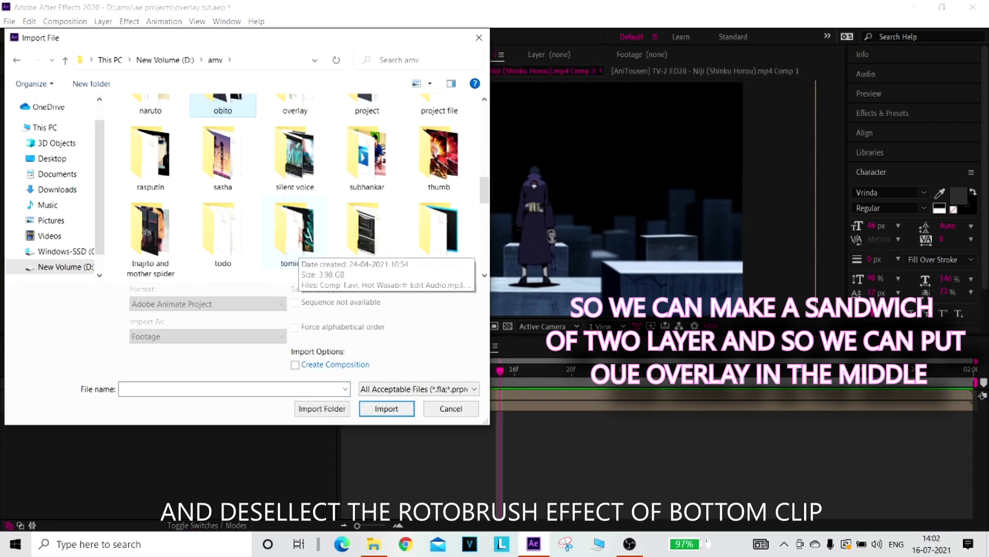
{"action": "double_click", "coordinate": [301, 154]}
{"action": "scroll", "coordinate": [296, 206], "scroll_direction": "down", "scroll_amount": 5}
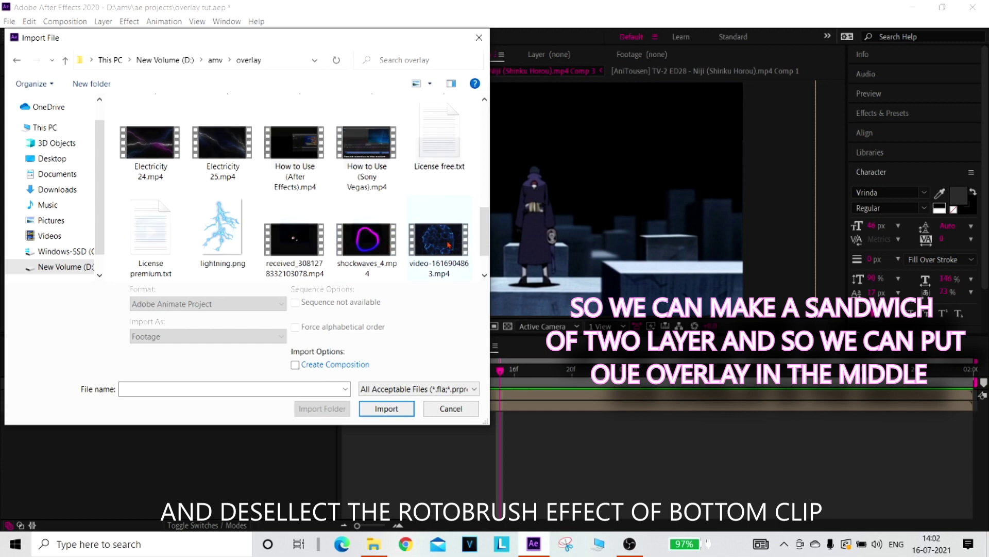
{"action": "double_click", "coordinate": [450, 168]}
{"action": "left_click_drag", "start_coordinate": [46, 245], "coordinate": [442, 407]}
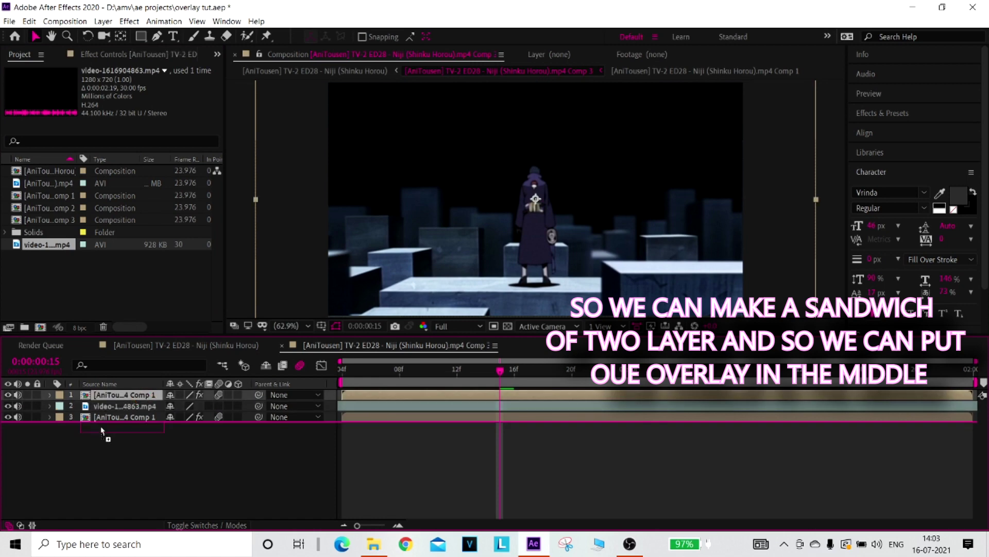
Position the overlay between the two character copies and set its blending mode to Add
{"action": "left_click_drag", "start_coordinate": [124, 395], "coordinate": [104, 428]}
{"action": "left_click_drag", "start_coordinate": [148, 409], "coordinate": [148, 394]}
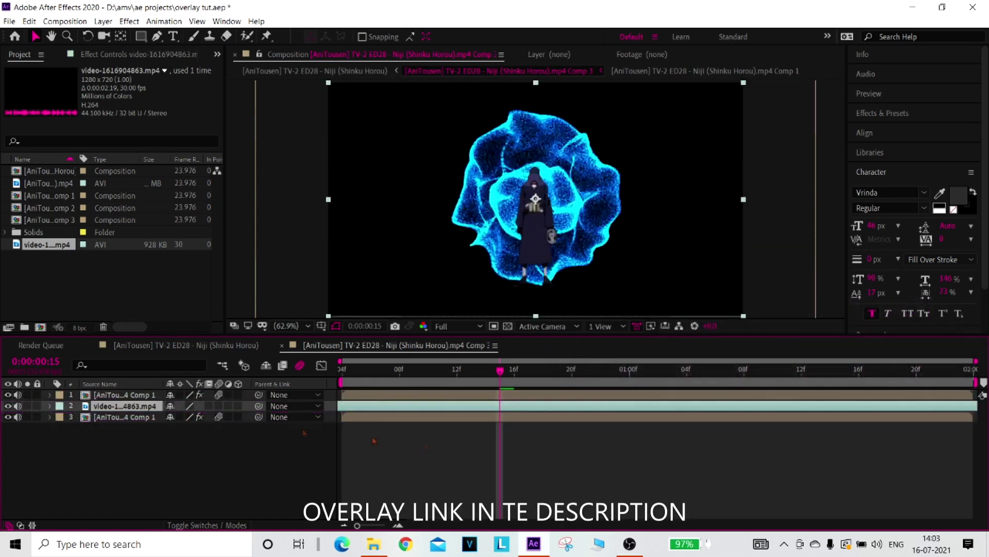
{"action": "left_click", "coordinate": [124, 417]}
{"action": "right_click", "coordinate": [447, 406]}
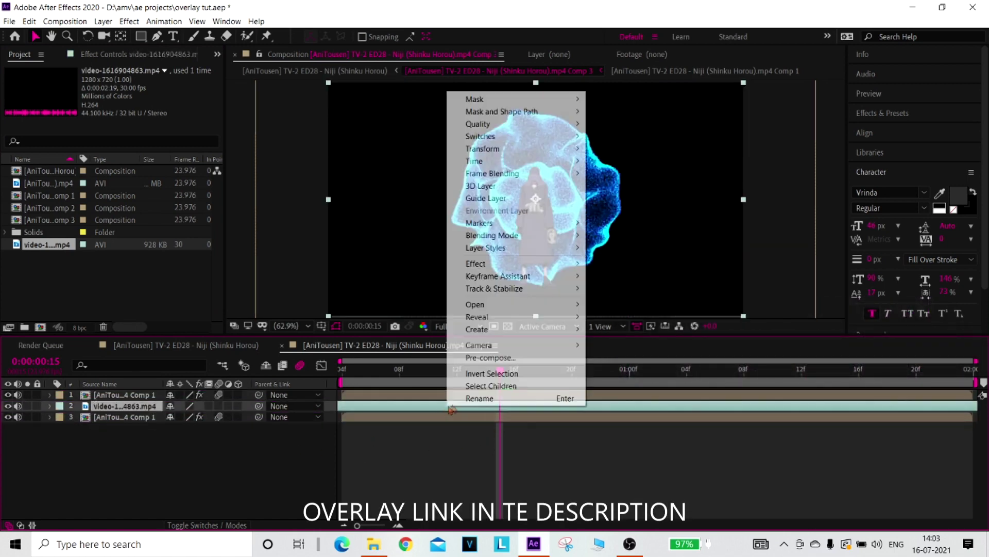
{"action": "mouse_move", "coordinate": [567, 235]}
{"action": "left_click", "coordinate": [622, 225]}
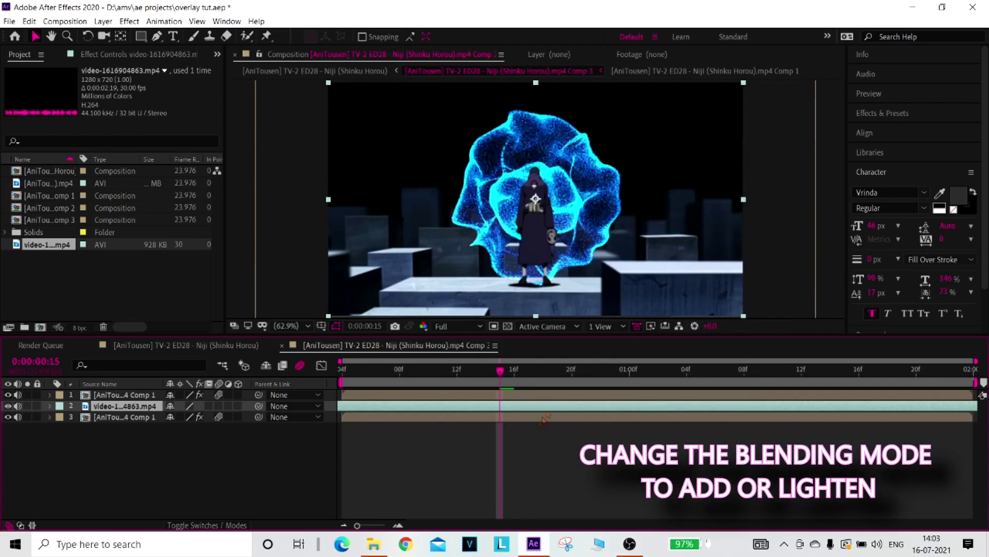
{"action": "key", "text": "space"}
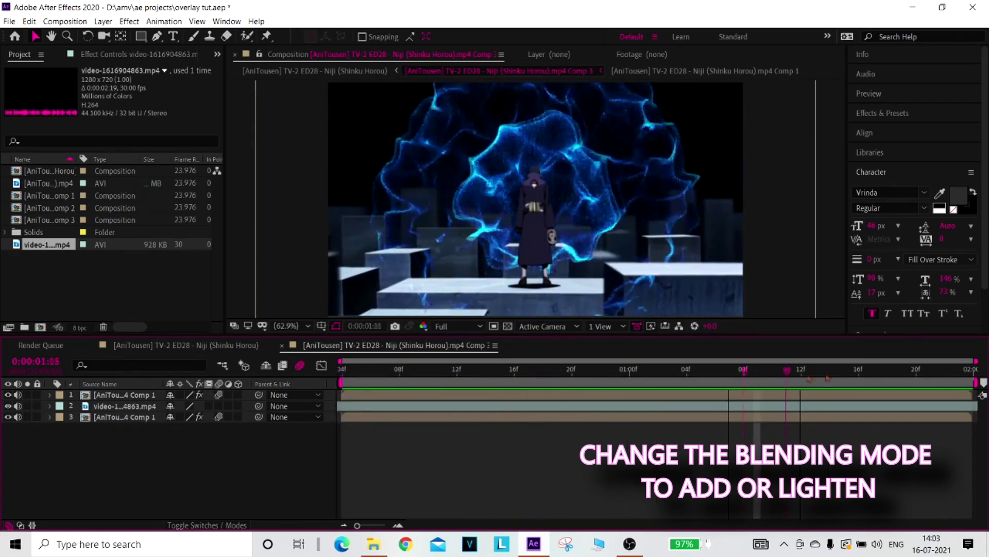
Select the overlay layer and bring up the Import File dialog again
{"action": "left_click", "coordinate": [421, 405]}
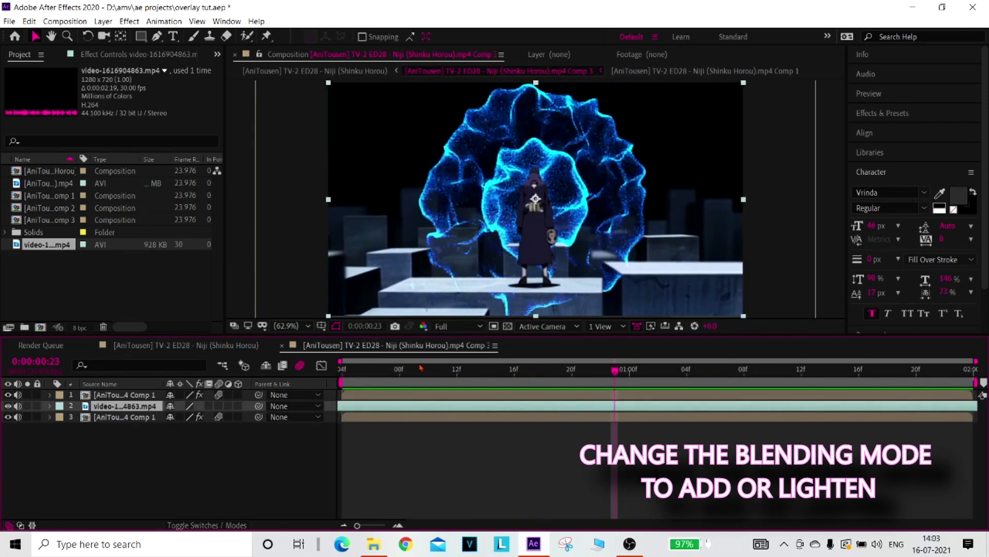
{"action": "key", "text": "ctrl+i"}
{"action": "scroll", "coordinate": [373, 228], "scroll_direction": "down", "scroll_amount": 5}
{"action": "scroll", "coordinate": [373, 227], "scroll_direction": "down", "scroll_amount": 3}
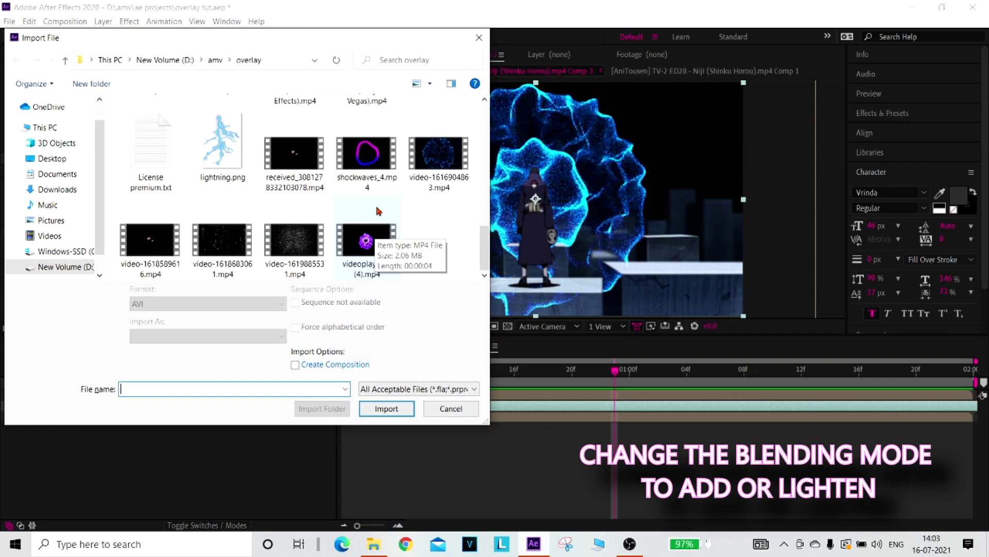
Import videoplayback (4).mp4 and place the purple overlay clip into the composition
{"action": "left_click", "coordinate": [367, 170]}
{"action": "scroll", "coordinate": [330, 206], "scroll_direction": "up", "scroll_amount": 5}
{"action": "scroll", "coordinate": [330, 232], "scroll_direction": "down", "scroll_amount": 4}
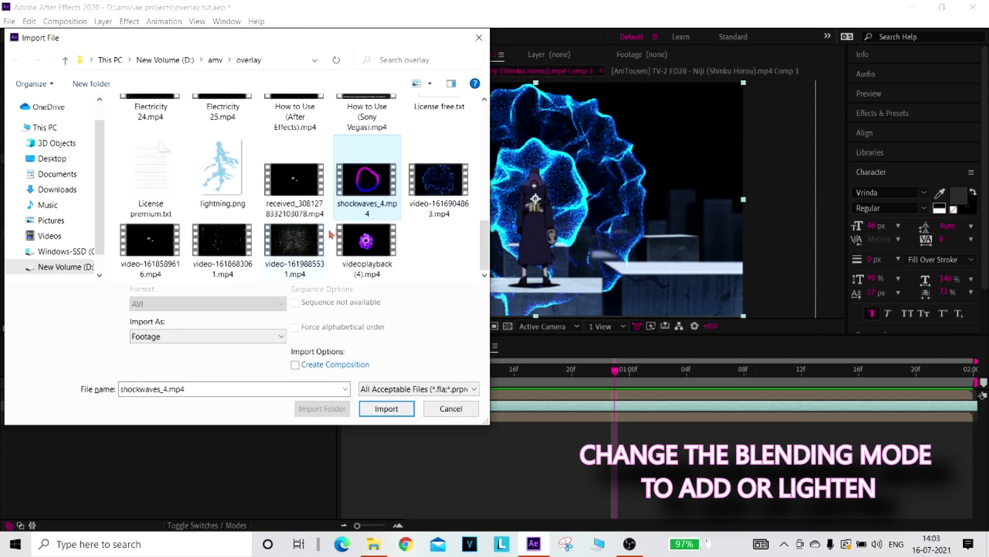
{"action": "left_click", "coordinate": [372, 253]}
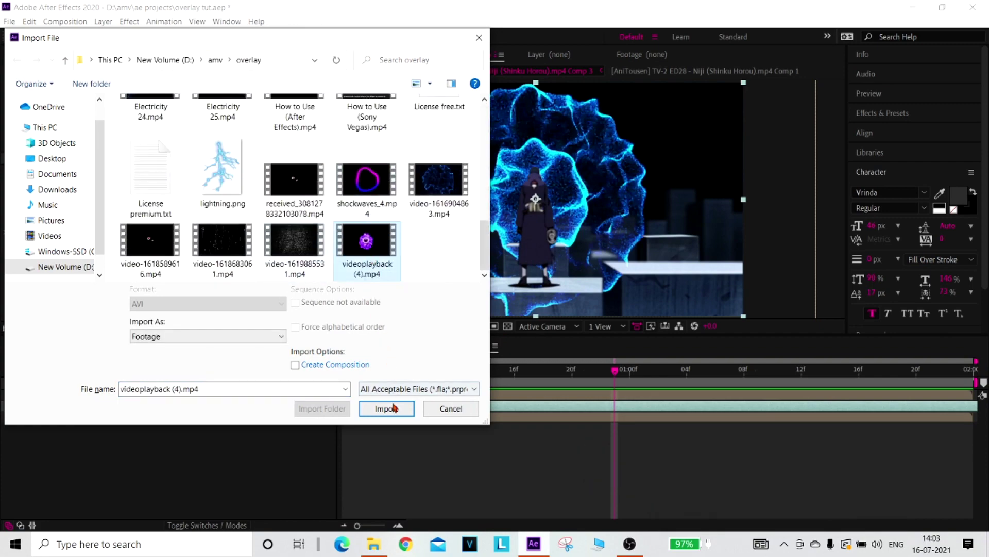
{"action": "left_click", "coordinate": [393, 408]}
{"action": "left_click_drag", "start_coordinate": [433, 399], "coordinate": [416, 403]}
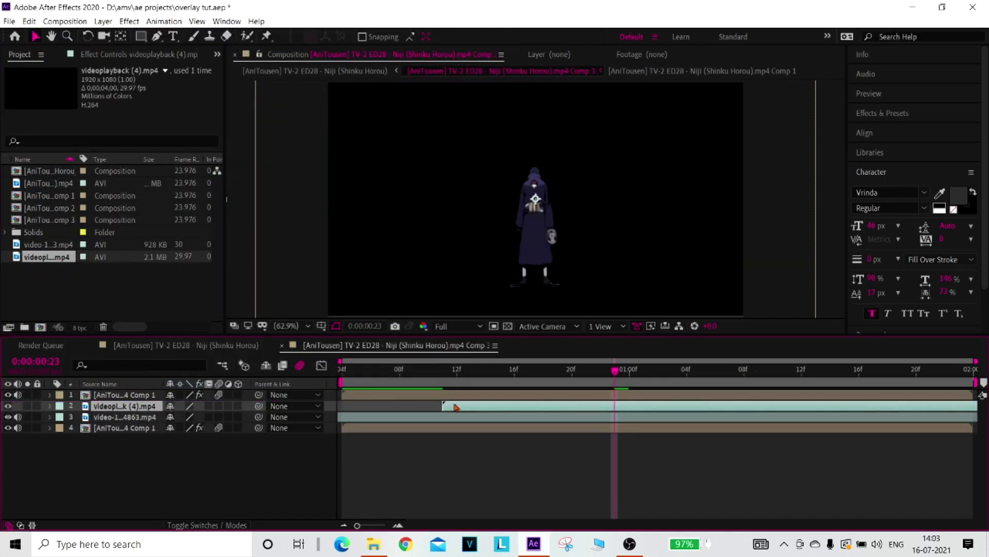
Set the purple overlay to Add blending, hide the blue fractal layer and preview the result
{"action": "right_click", "coordinate": [463, 406]}
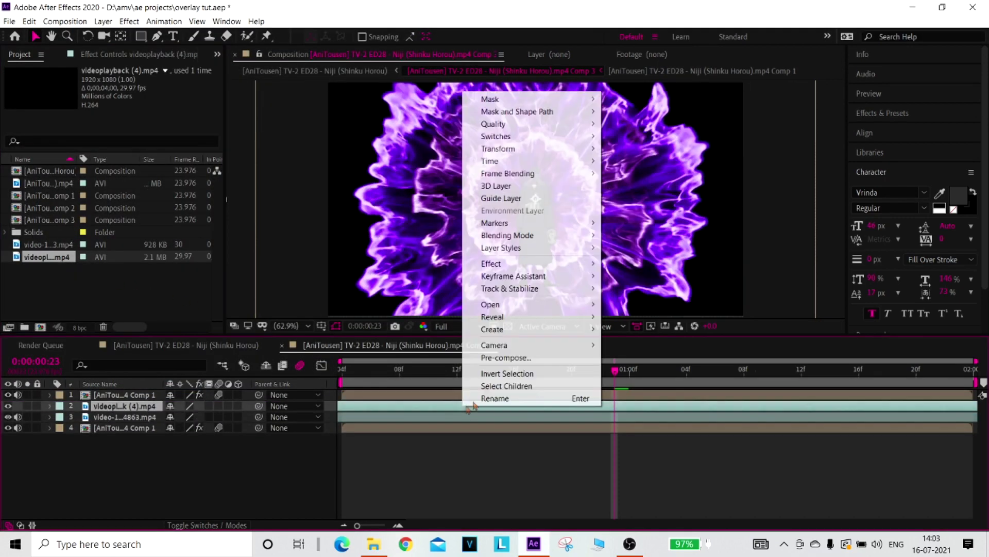
{"action": "mouse_move", "coordinate": [517, 240]}
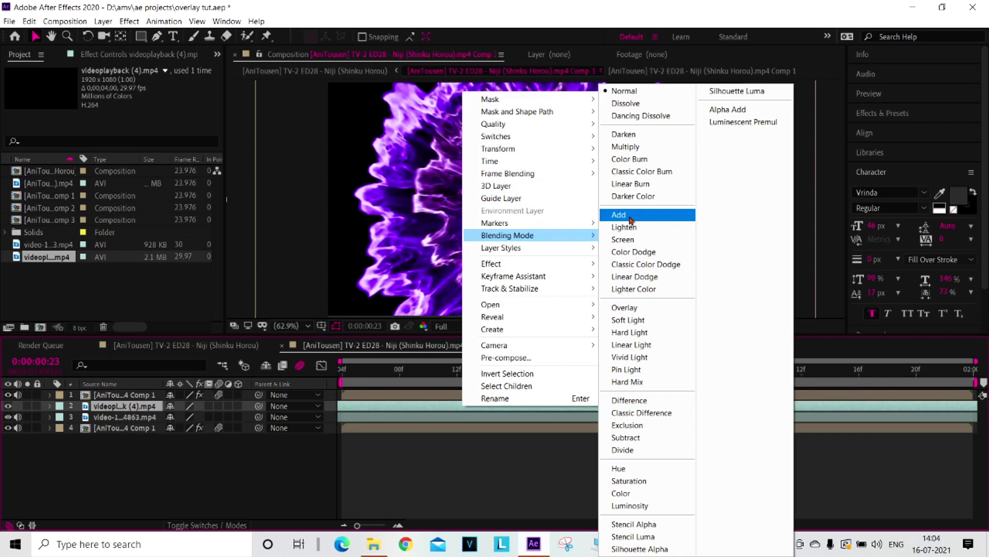
{"action": "left_click", "coordinate": [621, 214]}
{"action": "left_click", "coordinate": [484, 453]}
{"action": "left_click", "coordinate": [500, 419]}
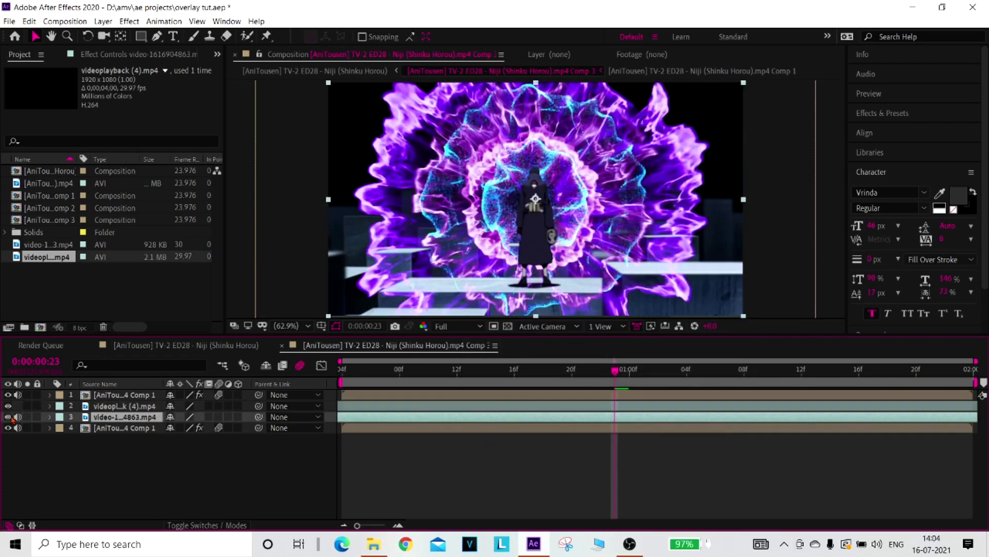
{"action": "left_click", "coordinate": [8, 417]}
{"action": "key", "text": "space"}
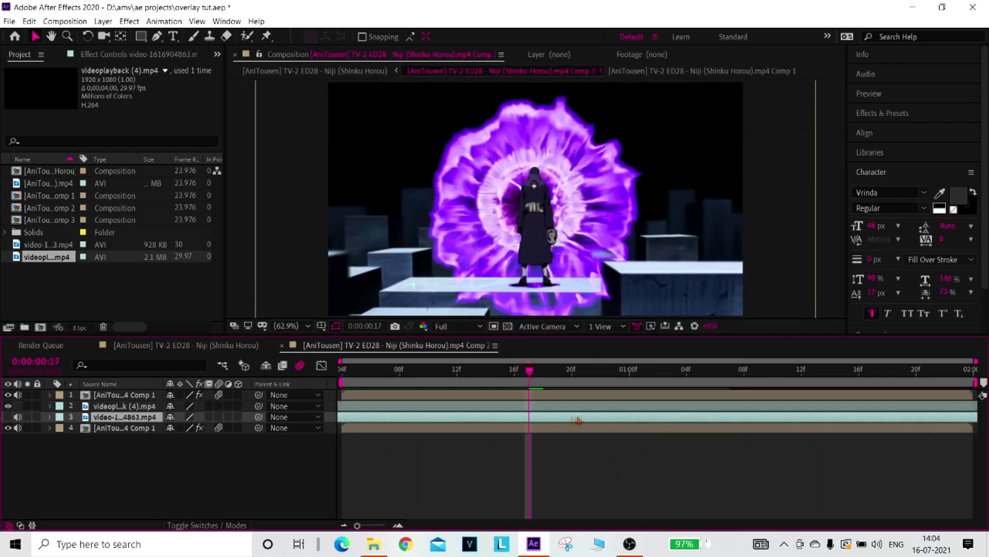
{"action": "key", "text": "space"}
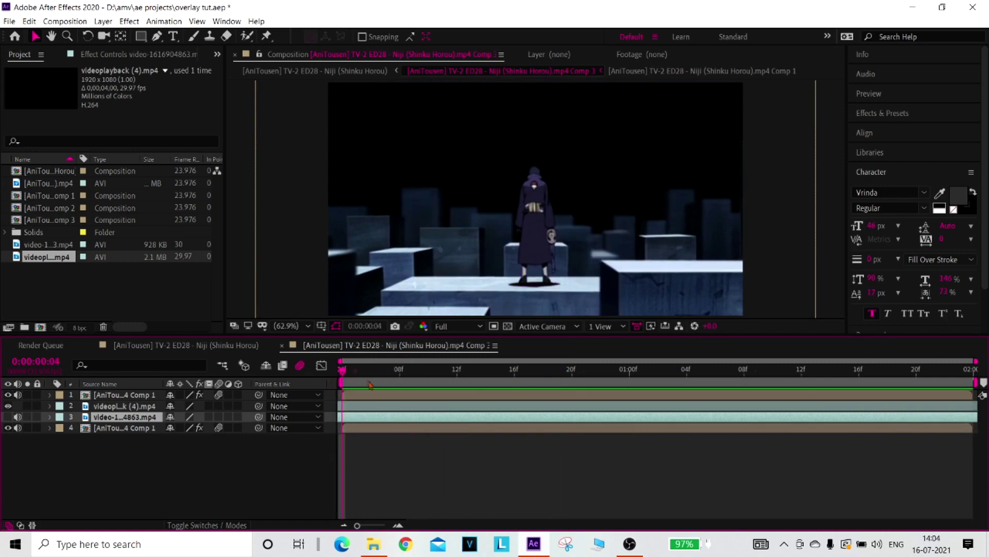
{"action": "key", "text": "ctrl+i"}
{"action": "left_click", "coordinate": [364, 161]}
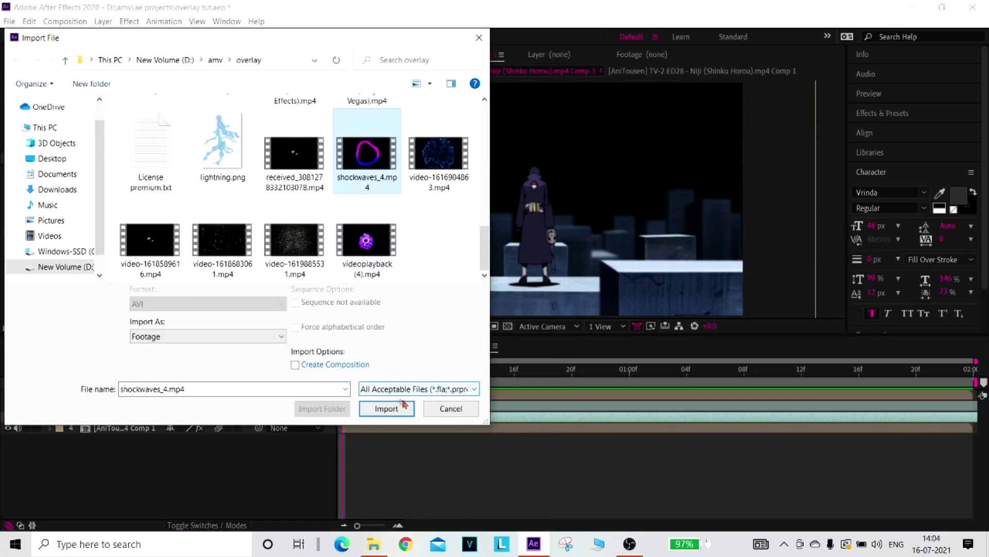
Import shockwaves_4.mp4 into the comp and blend the ring layer so the scene shows through
{"action": "left_click", "coordinate": [404, 406]}
{"action": "mouse_move", "coordinate": [48, 232]}
{"action": "left_mouse_down"}
{"action": "mouse_move", "coordinate": [487, 407]}
{"action": "mouse_move", "coordinate": [327, 400]}
{"action": "left_mouse_up"}
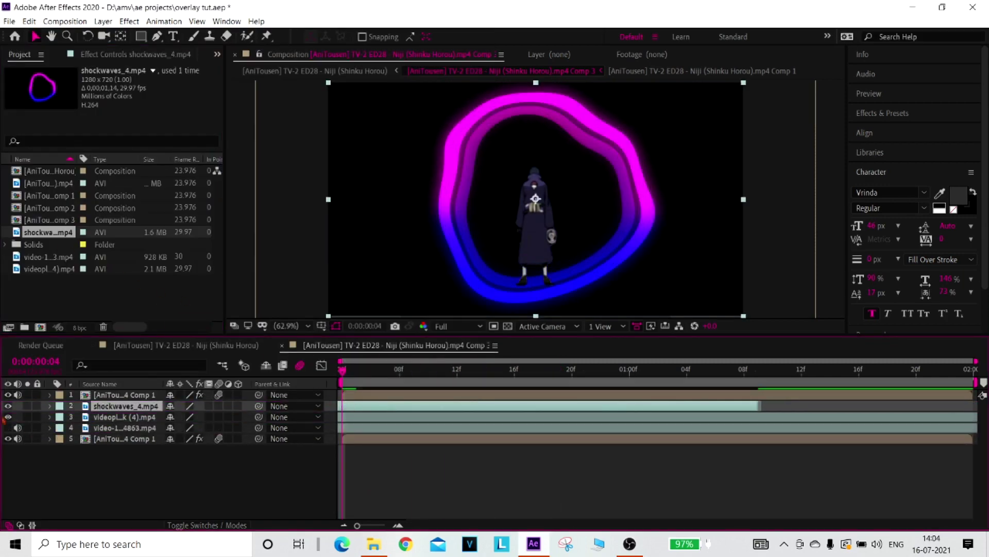
{"action": "right_click", "coordinate": [433, 407]}
{"action": "mouse_move", "coordinate": [546, 233]}
{"action": "left_click", "coordinate": [654, 238]}
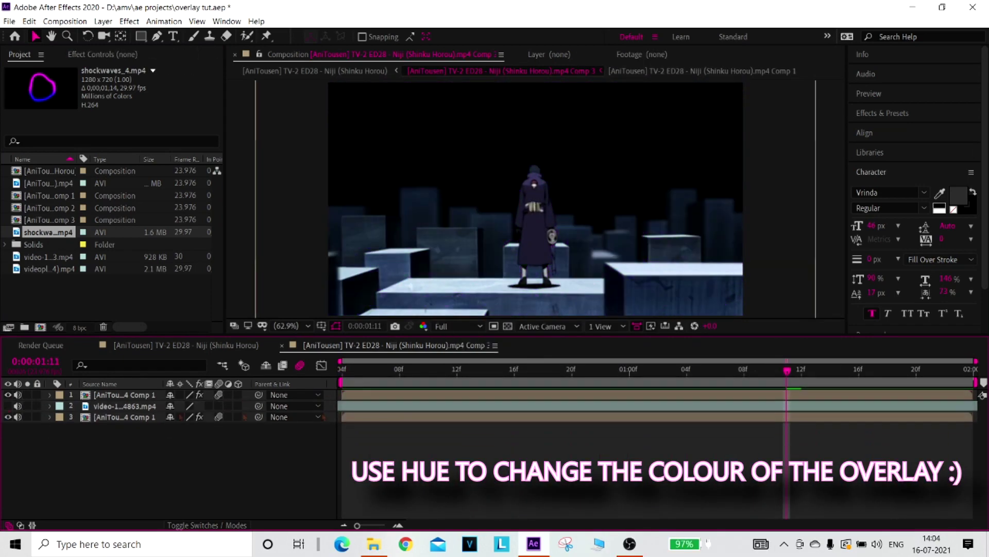
Apply S_HueSatBright to the fractal layer at Third preview resolution and set Hue Shift to 0.380
{"action": "key", "text": "ctrl+space"}
{"action": "type", "text": "hue"}
{"action": "left_click", "coordinate": [498, 425]}
{"action": "left_click", "coordinate": [456, 326]}
{"action": "left_click", "coordinate": [462, 390]}
{"action": "left_click_drag", "start_coordinate": [131, 168], "coordinate": [98, 182]}
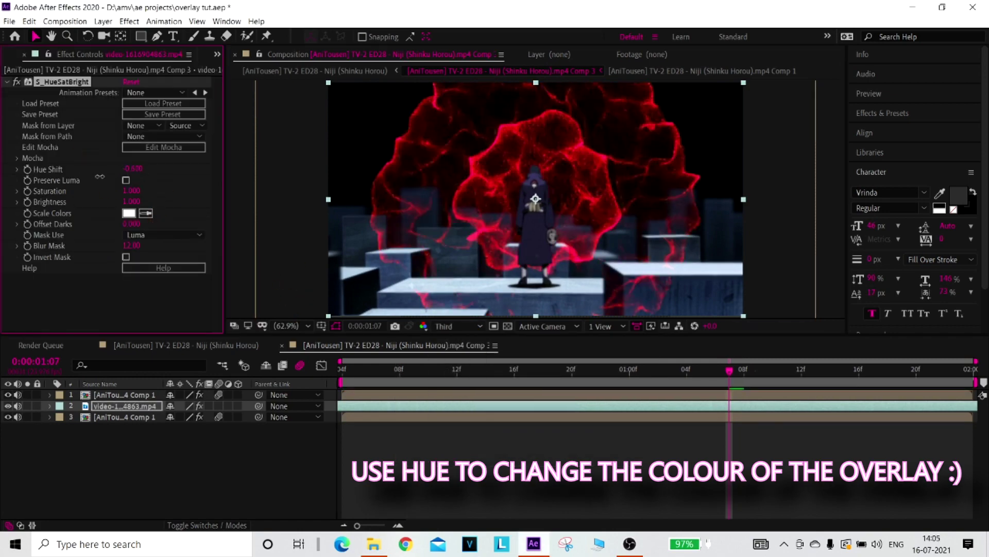
{"action": "left_click_drag", "start_coordinate": [98, 182], "coordinate": [124, 181]}
{"action": "key", "text": "Home"}
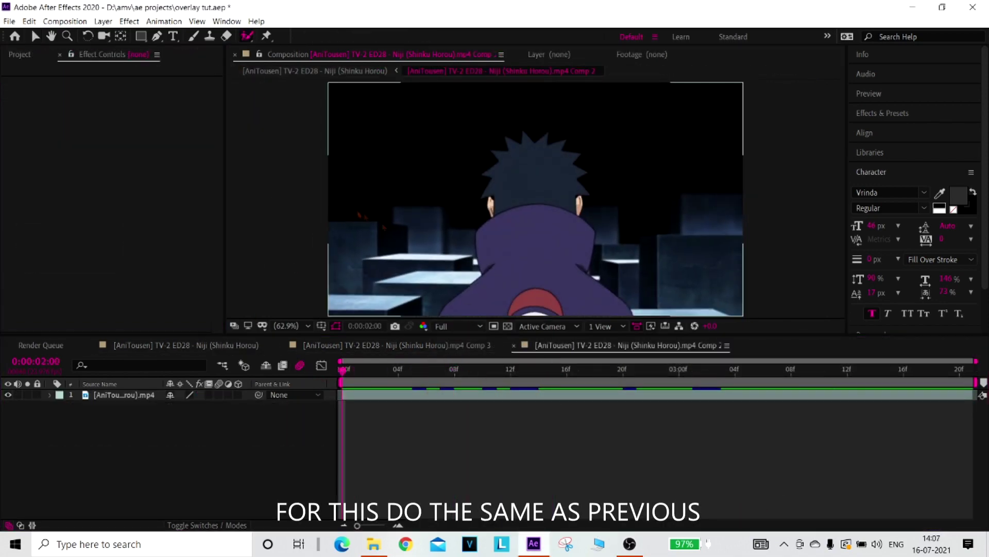
Paint a Roto Brush selection on the cloaked character and propagate the matte across the clip
{"action": "double_click", "coordinate": [123, 394]}
{"action": "key", "text": "alt+w"}
{"action": "left_click_drag", "start_coordinate": [461, 275], "coordinate": [505, 233]}
{"action": "key", "text": "slash"}
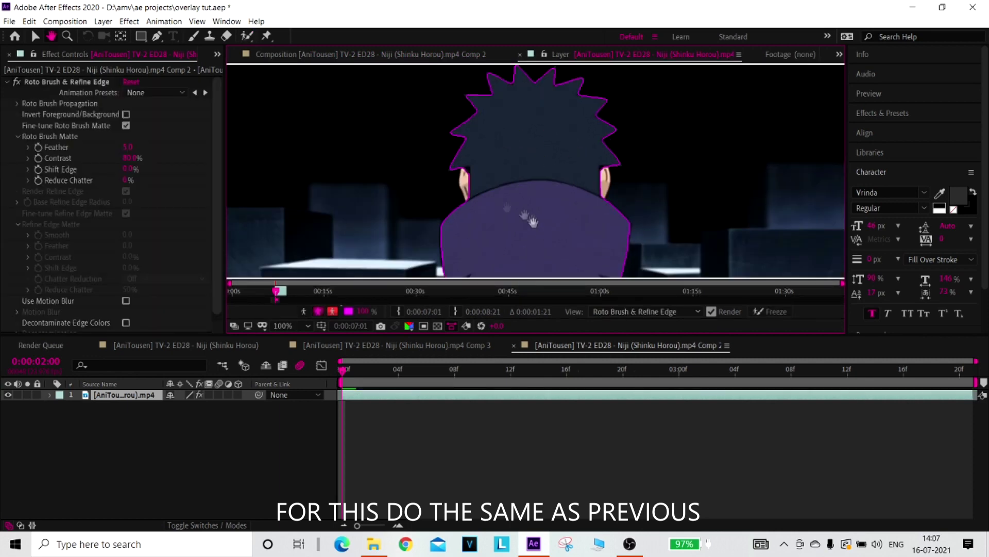
{"action": "scroll", "coordinate": [535, 170], "scroll_direction": "down", "scroll_amount": 2}
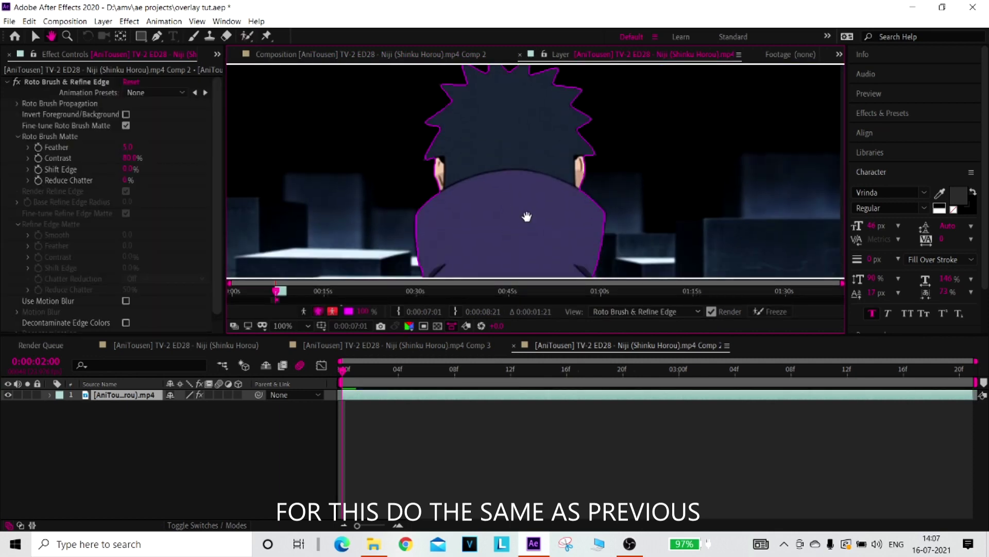
{"action": "key", "text": "space"}
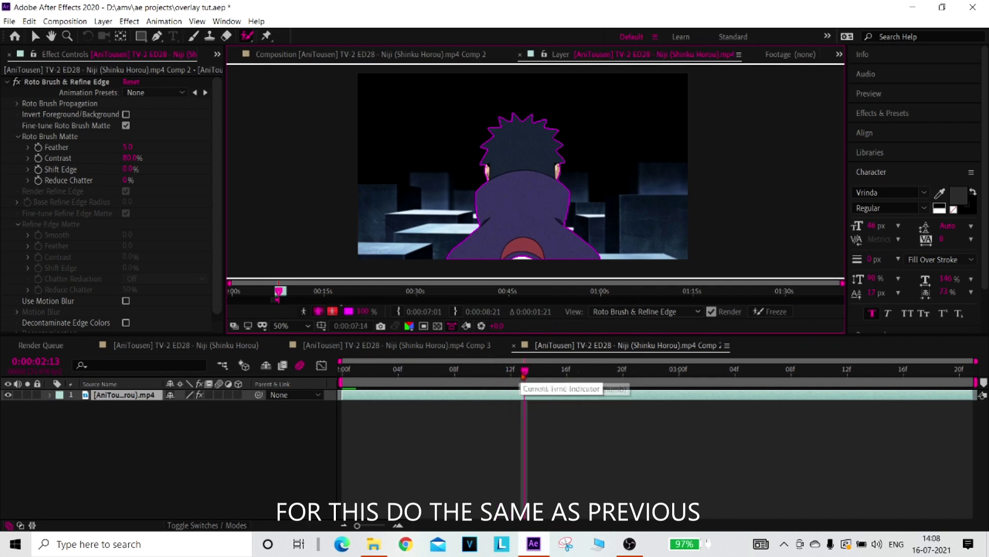
{"action": "left_click_drag", "start_coordinate": [710, 370], "coordinate": [585, 382]}
{"action": "key", "text": "Page_Down"}
{"action": "key", "text": "Page_Down"}
{"action": "key", "text": "Page_Down"}
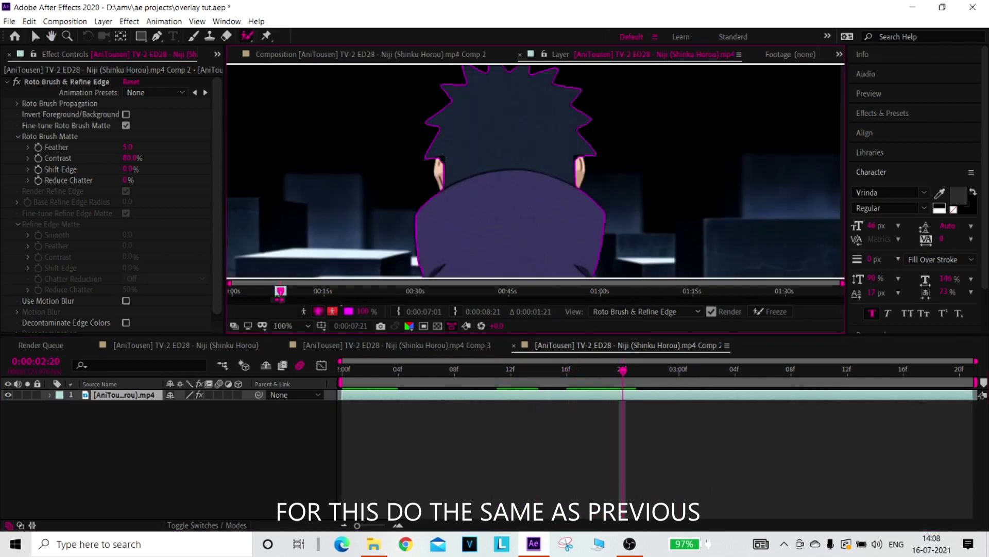
{"action": "key", "text": "space"}
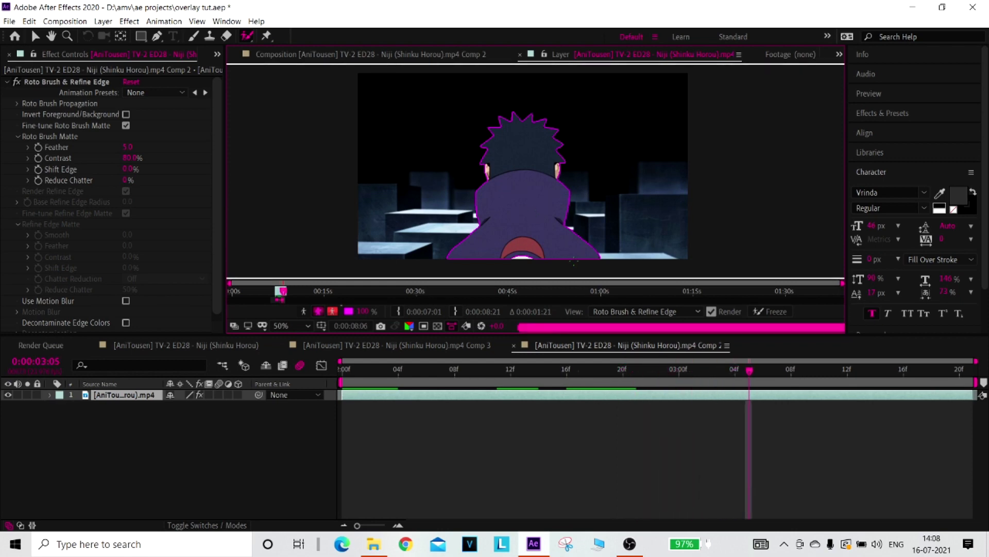
{"action": "key", "text": "Page_Up"}
{"action": "key", "text": "Page_Up"}
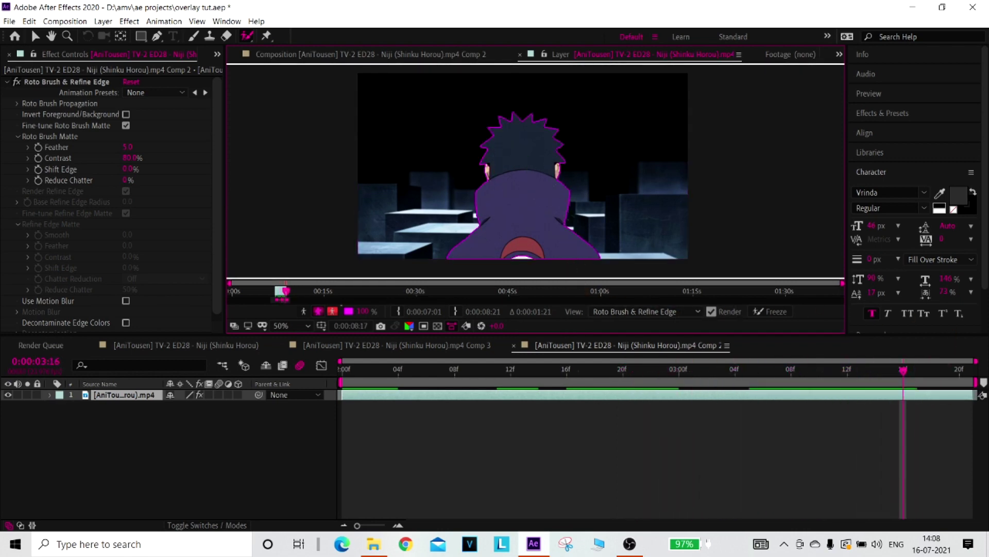
{"action": "key", "text": "space"}
Back in the composition, duplicate the rotoscoped layer with Ctrl+D
{"action": "left_click", "coordinate": [35, 36]}
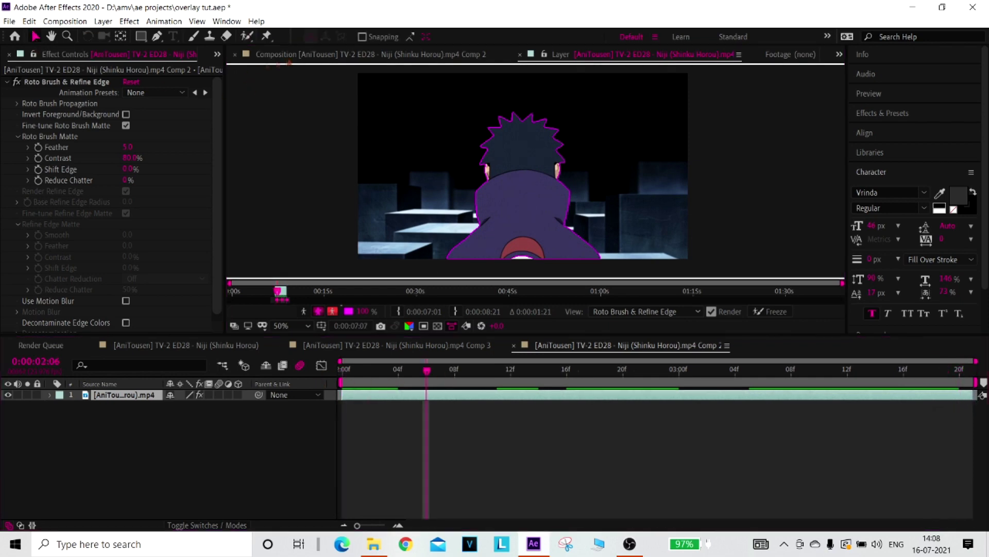
{"action": "left_click", "coordinate": [268, 54]}
{"action": "key", "text": "ctrl+d"}
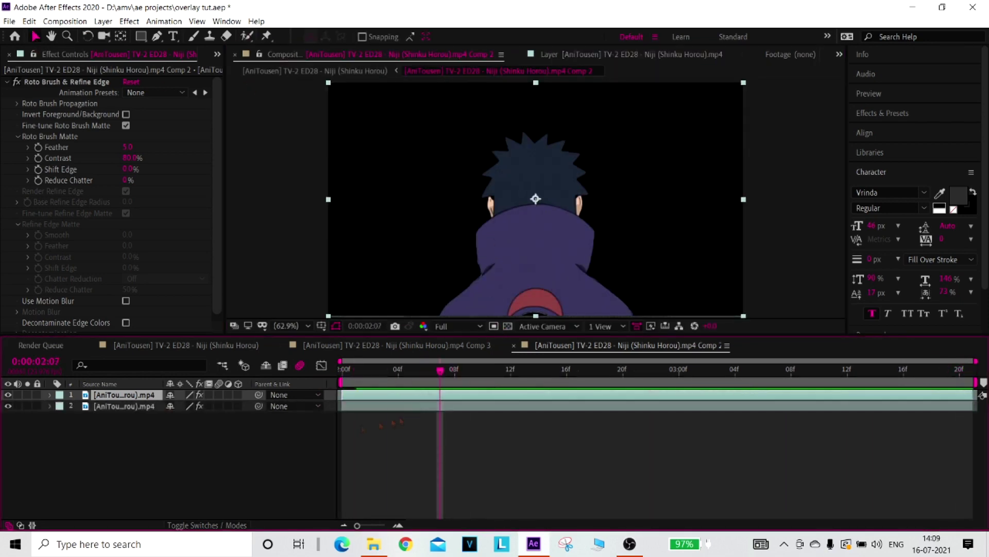
Select the top rotoscoped layer near frame 0:00:02:04 and hide the lower copy
{"action": "left_click", "coordinate": [402, 466]}
{"action": "left_click", "coordinate": [473, 386]}
{"action": "left_click", "coordinate": [398, 369]}
{"action": "left_click", "coordinate": [413, 395]}
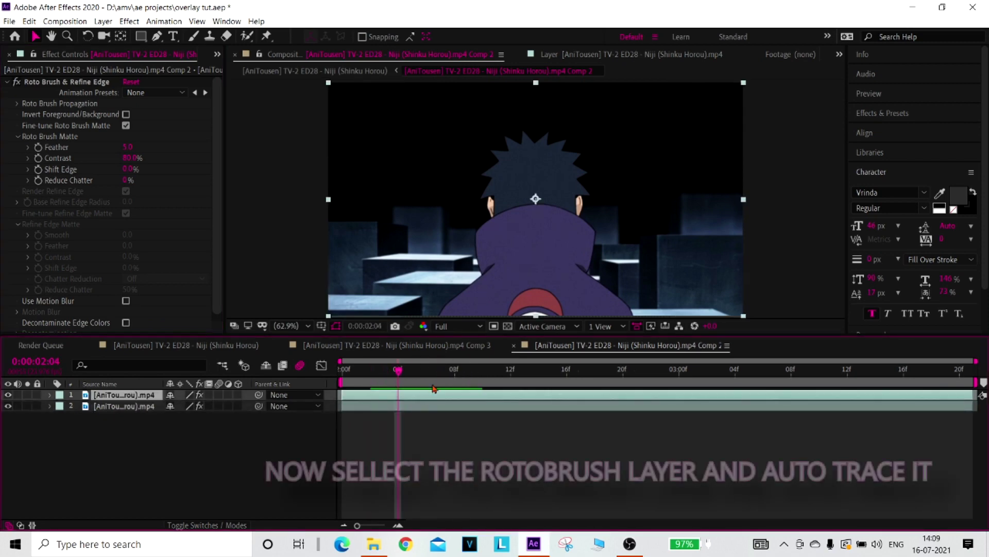
{"action": "left_click", "coordinate": [8, 406]}
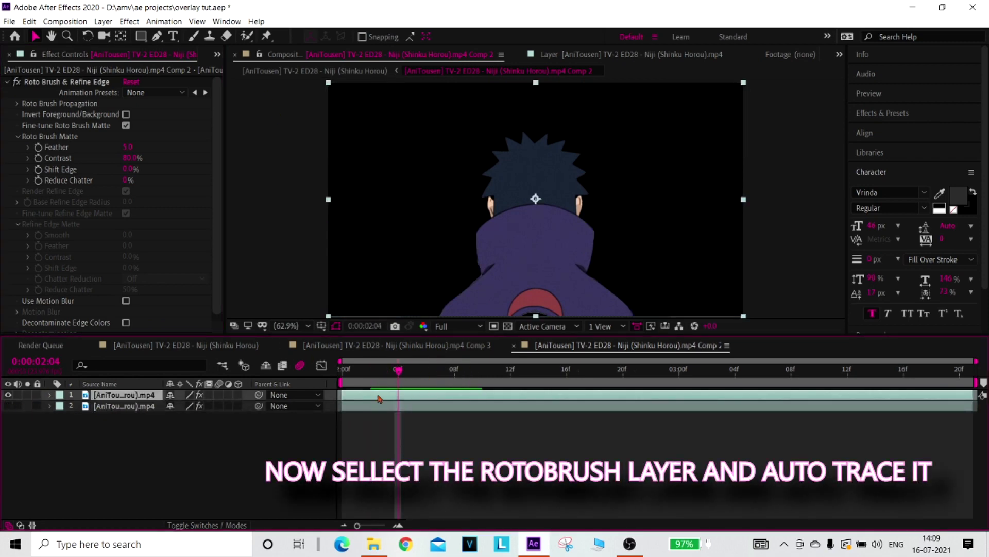
{"action": "key", "text": "Page_Up"}
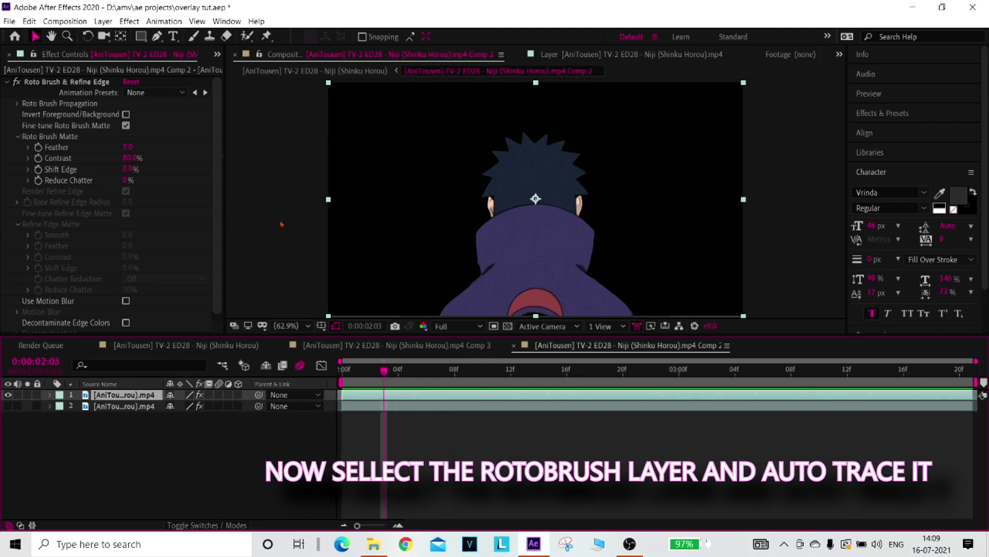
Run Layer > Auto-trace with Apply to new layer checked
{"action": "left_click", "coordinate": [129, 21]}
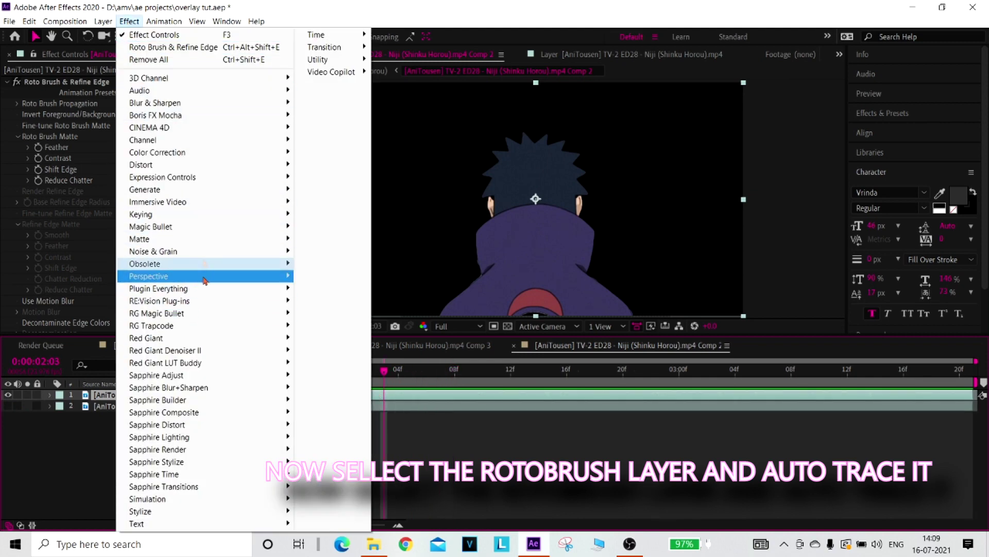
{"action": "mouse_move", "coordinate": [103, 21]}
{"action": "left_click", "coordinate": [130, 378]}
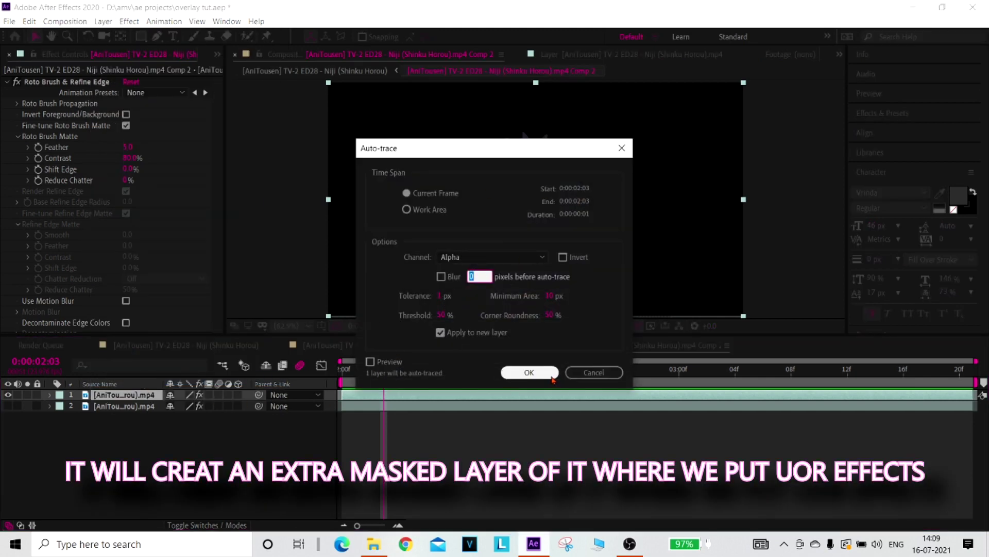
{"action": "left_click", "coordinate": [552, 377]}
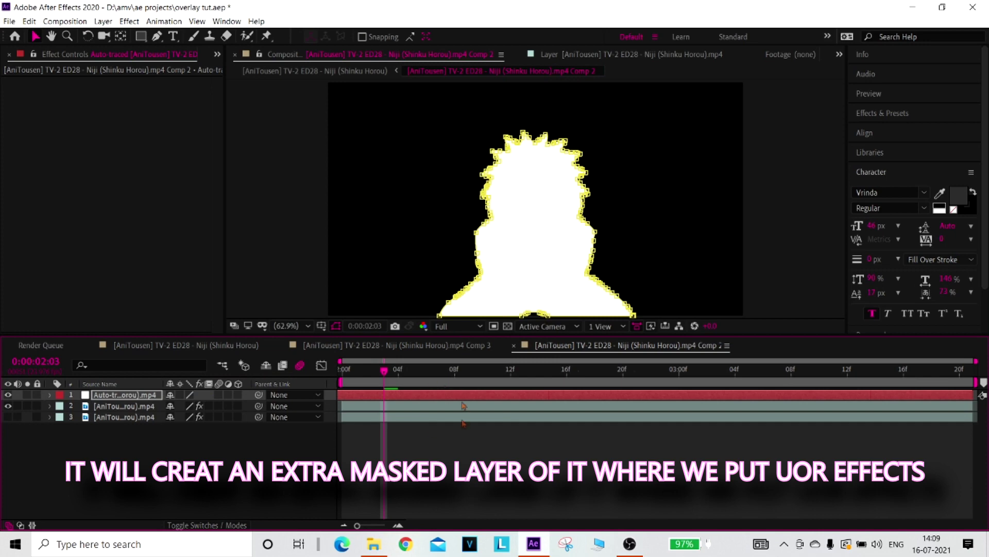
Check the traced outline by scrubbing and toggling visibility, then move it beneath the video layer
{"action": "left_click", "coordinate": [463, 424]}
{"action": "mouse_move", "coordinate": [386, 371]}
{"action": "left_mouse_down"}
{"action": "mouse_move", "coordinate": [425, 373]}
{"action": "mouse_move", "coordinate": [342, 383]}
{"action": "left_mouse_up"}
{"action": "left_click", "coordinate": [59, 395]}
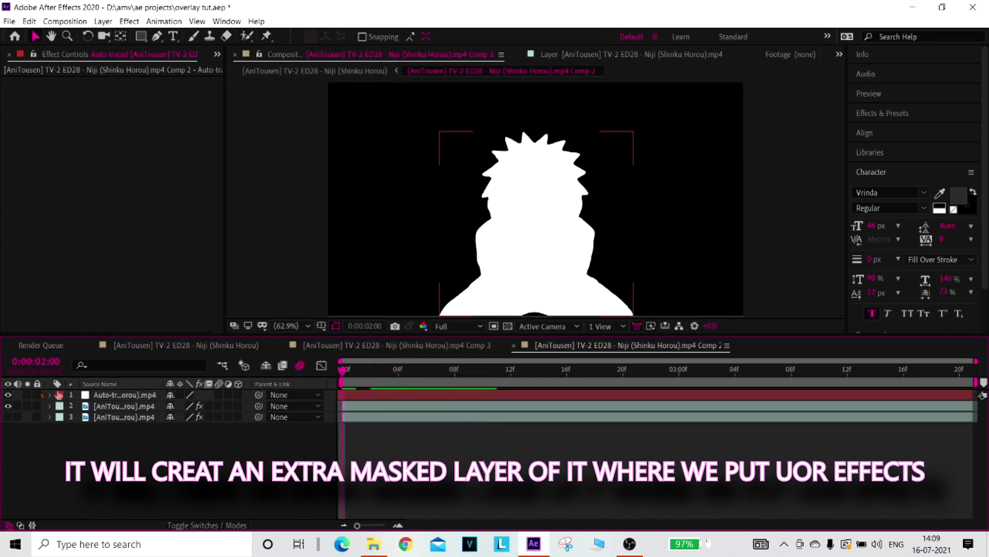
{"action": "left_click", "coordinate": [8, 395]}
{"action": "left_click", "coordinate": [8, 395]}
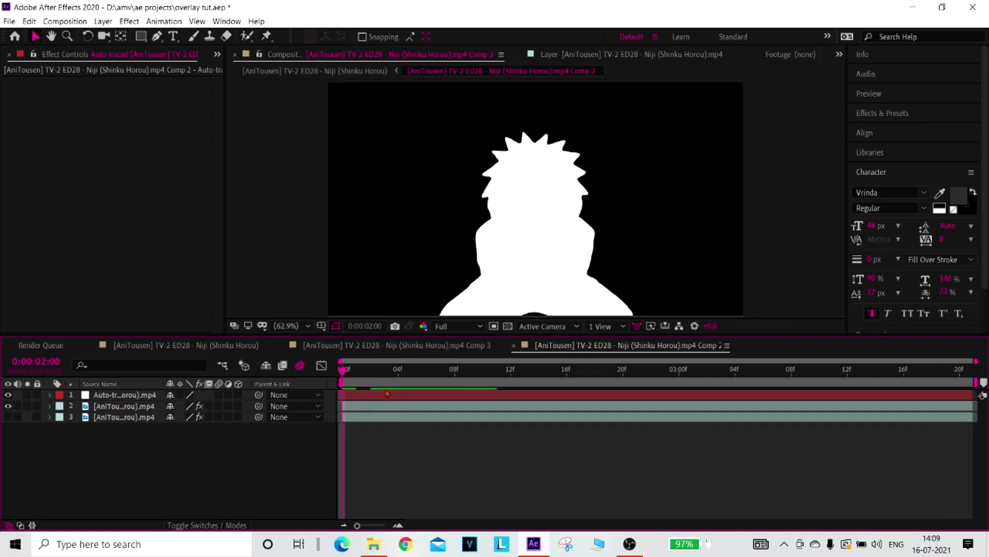
{"action": "left_click_drag", "start_coordinate": [344, 371], "coordinate": [357, 371]}
{"action": "left_click", "coordinate": [97, 394]}
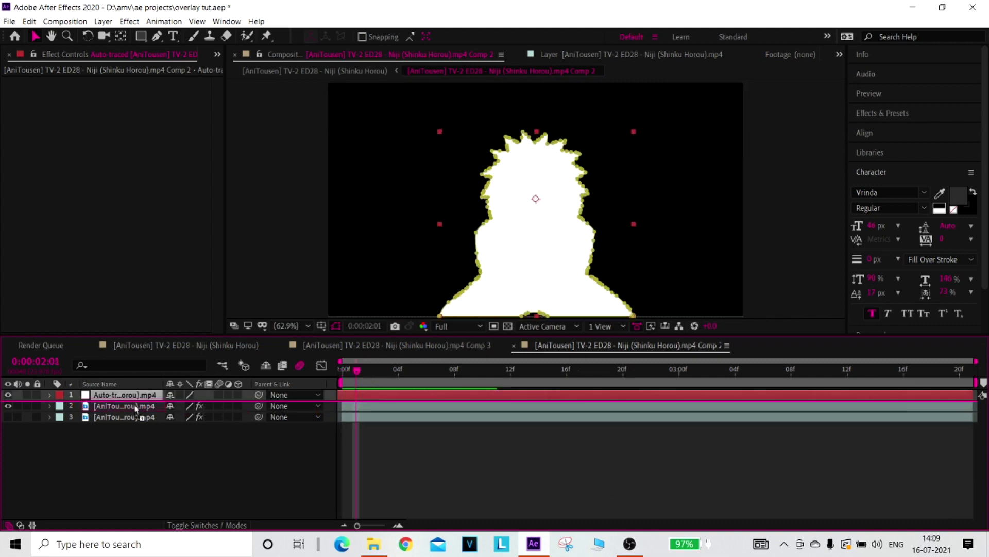
Place the auto-traced layer under the video layer and apply Saber to it
{"action": "left_click_drag", "start_coordinate": [137, 414], "coordinate": [138, 412]}
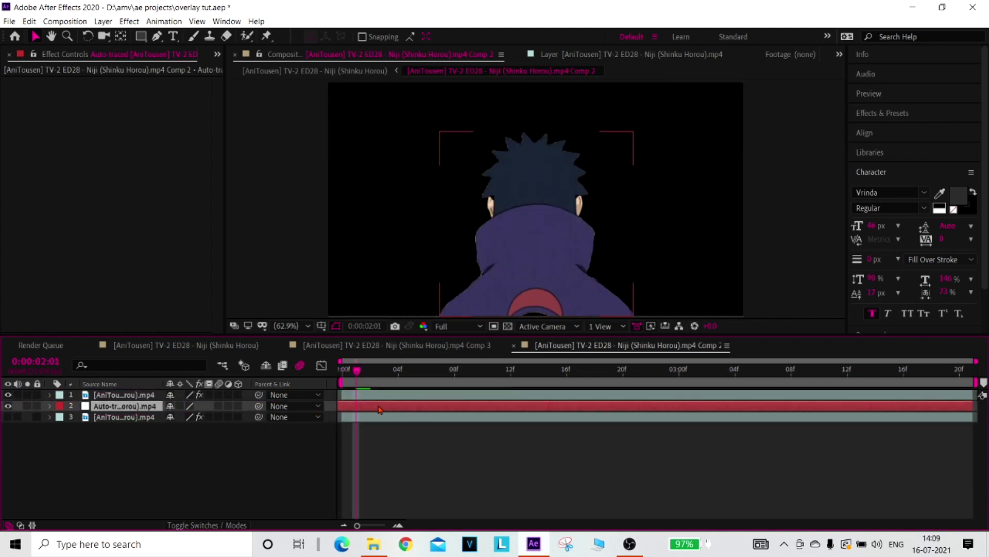
{"action": "key", "text": "ctrl+space"}
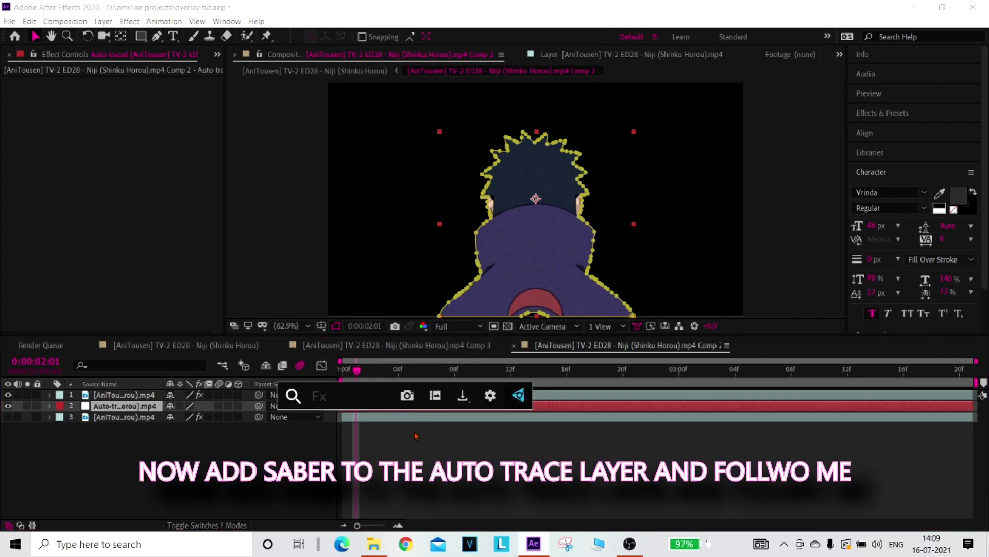
{"action": "type", "text": "s"}
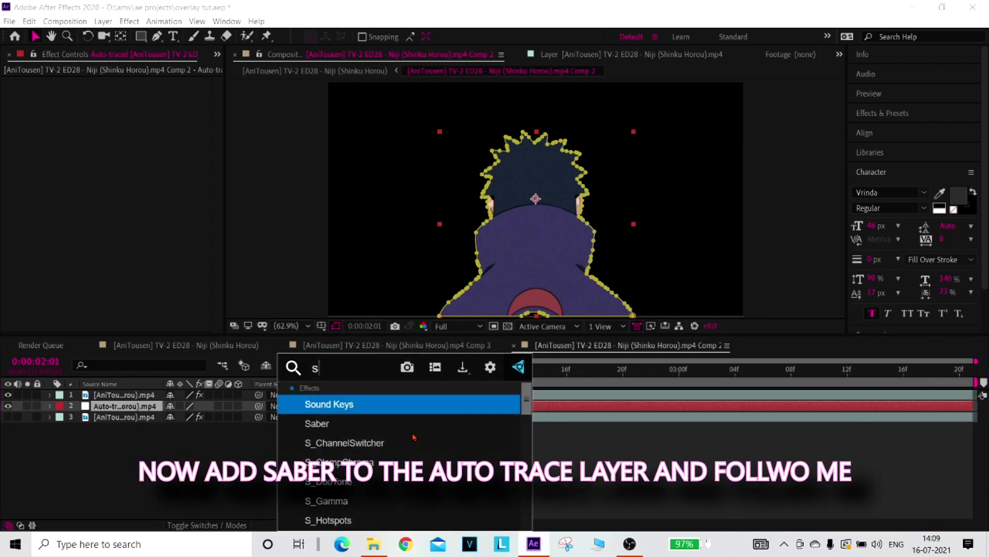
{"action": "type", "text": "a"}
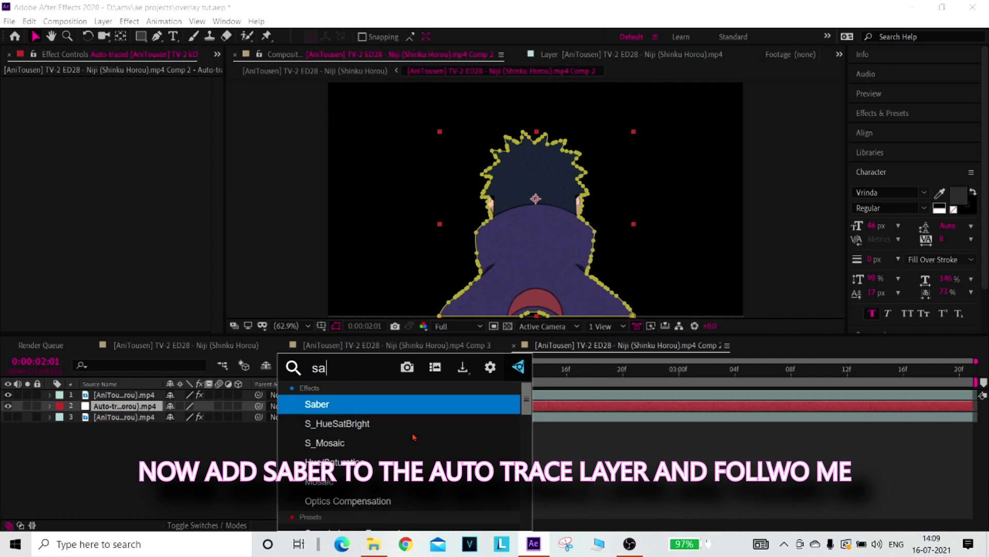
{"action": "left_click", "coordinate": [366, 403]}
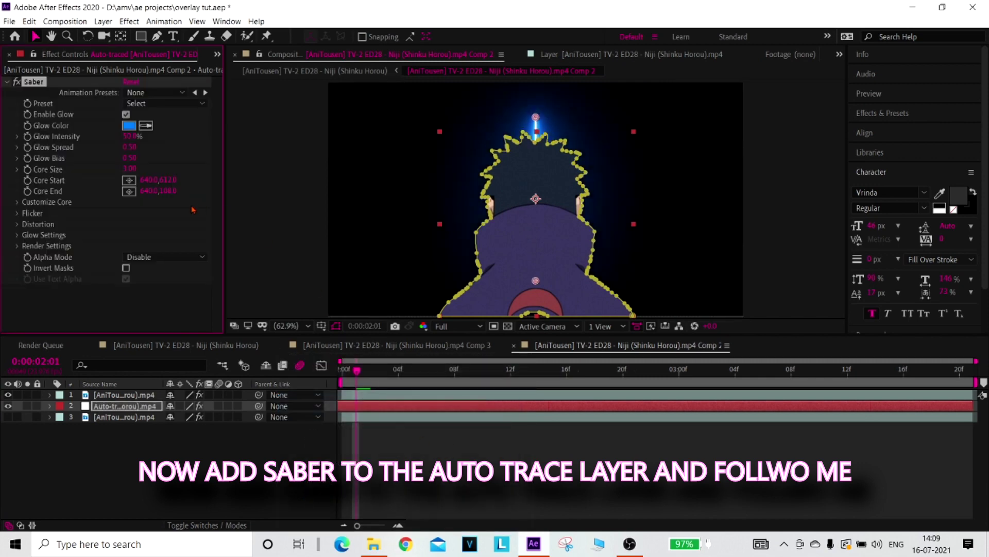
{"action": "left_click", "coordinate": [45, 420]}
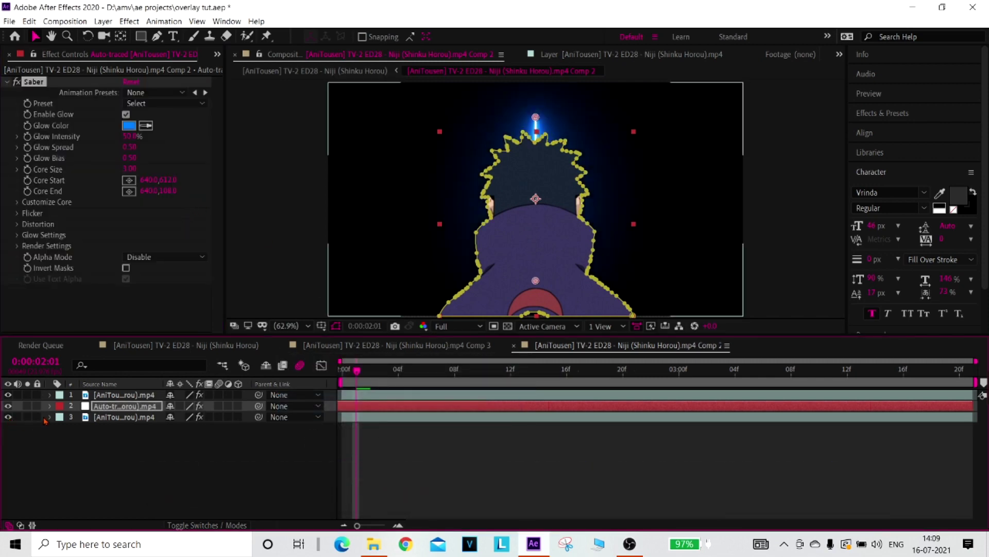
{"action": "left_click", "coordinate": [313, 459]}
{"action": "left_click", "coordinate": [412, 406]}
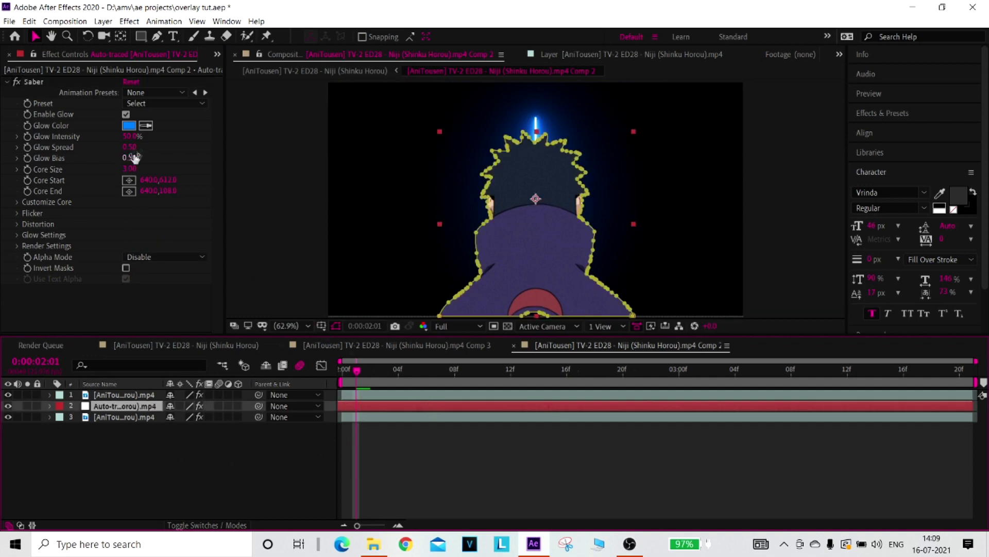
Set Saber's Customize Core Type to Layer Masks so the glow follows the traced outline
{"action": "left_click", "coordinate": [23, 203]}
{"action": "scroll", "coordinate": [129, 206], "scroll_direction": "down", "scroll_amount": 1}
{"action": "left_click", "coordinate": [177, 195]}
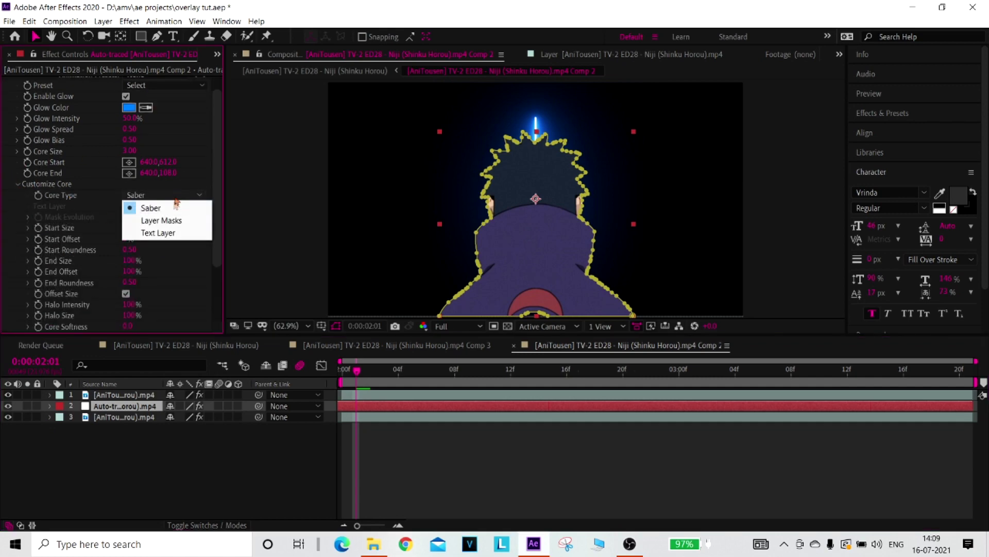
{"action": "left_click", "coordinate": [175, 221]}
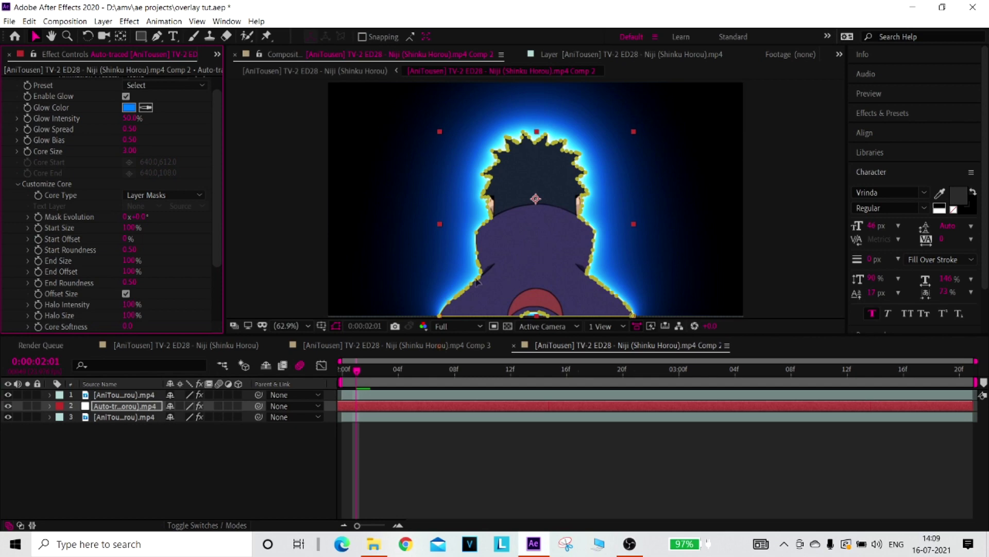
{"action": "right_click", "coordinate": [395, 91]}
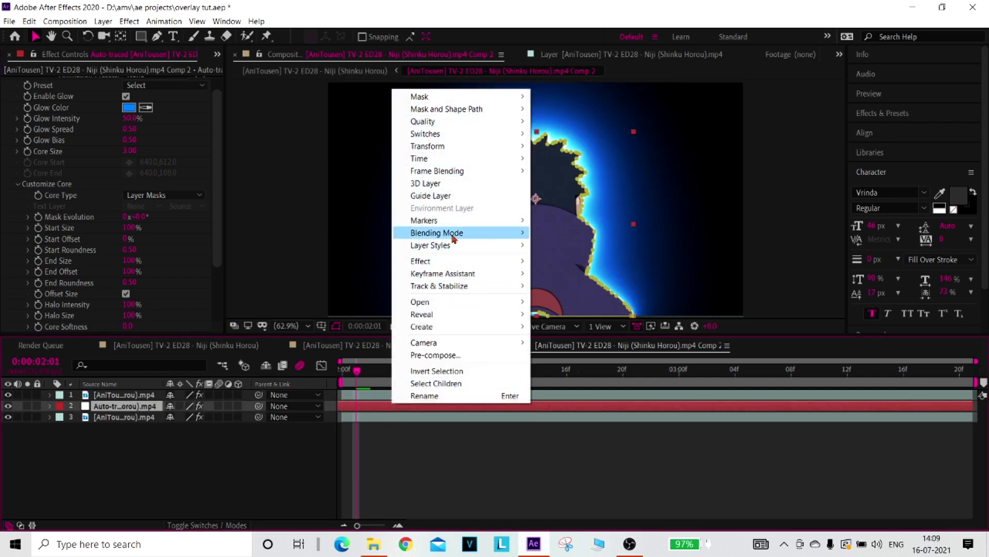
Blend the traced glow layer over the background and preview frames 0:00:02:00 to 0:00:02:15
{"action": "mouse_move", "coordinate": [453, 238]}
{"action": "left_click", "coordinate": [552, 225]}
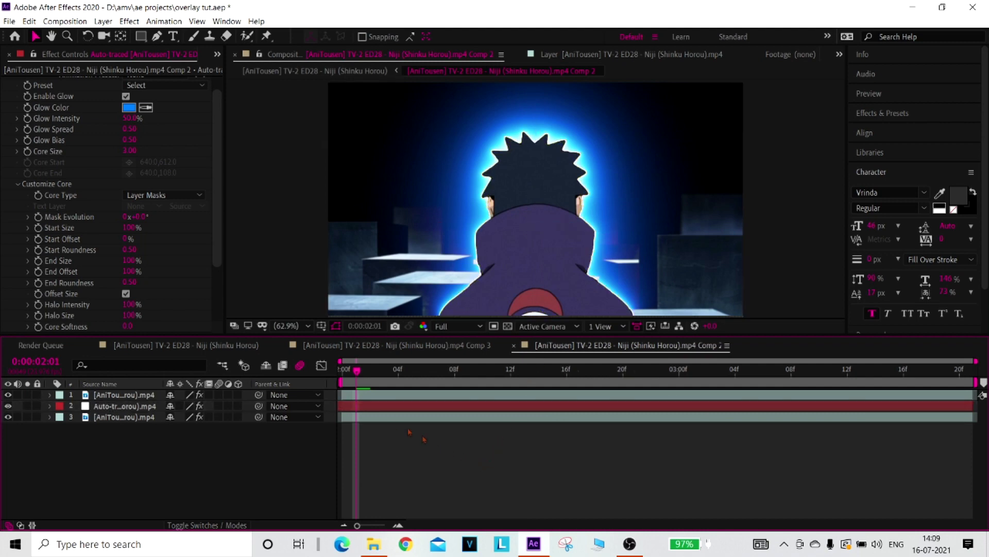
{"action": "left_click_drag", "start_coordinate": [356, 379], "coordinate": [344, 374]}
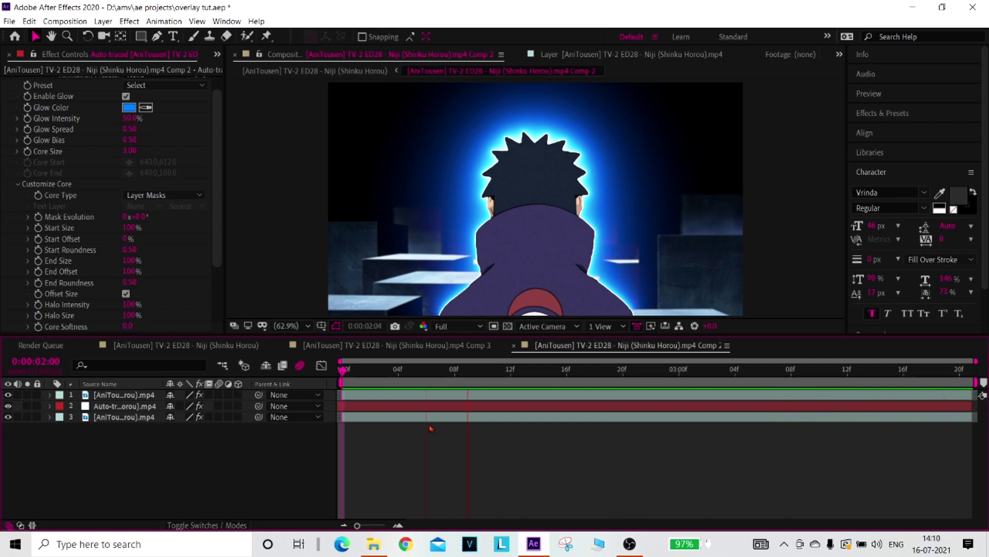
{"action": "left_click", "coordinate": [433, 380]}
{"action": "left_click", "coordinate": [555, 381]}
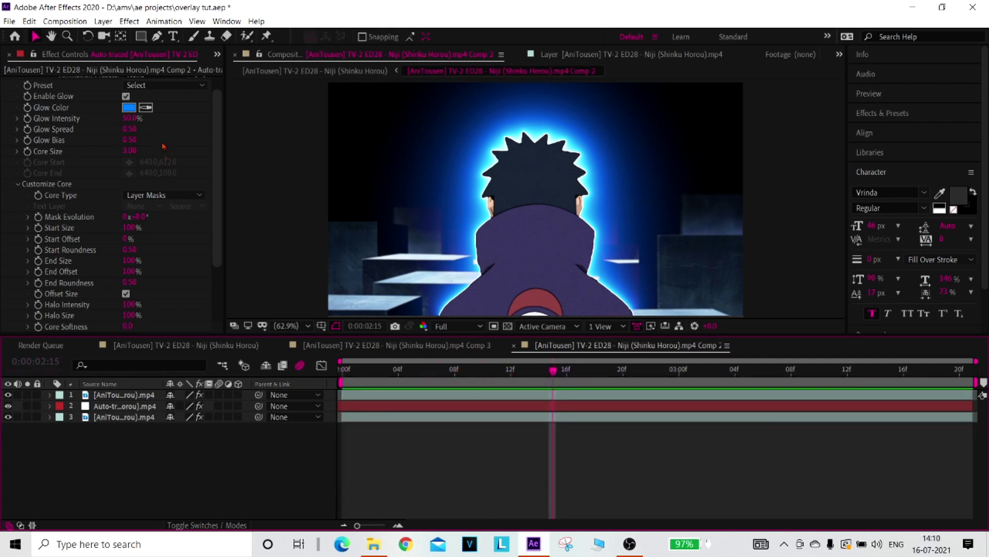
Set the Saber Preset to Nebula for a purple glow
{"action": "scroll", "coordinate": [182, 191], "scroll_direction": "up", "scroll_amount": 2}
{"action": "left_click", "coordinate": [174, 105]}
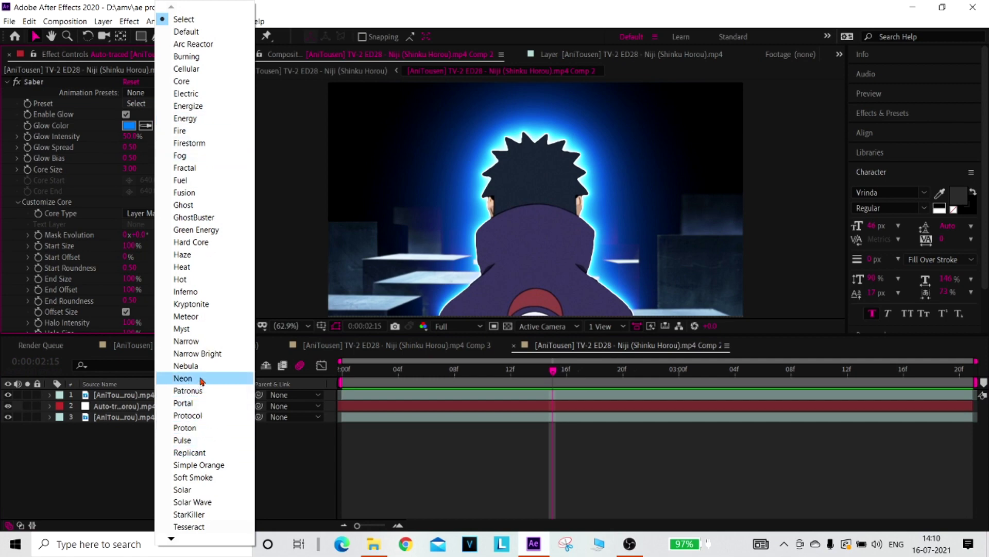
{"action": "left_click", "coordinate": [188, 366]}
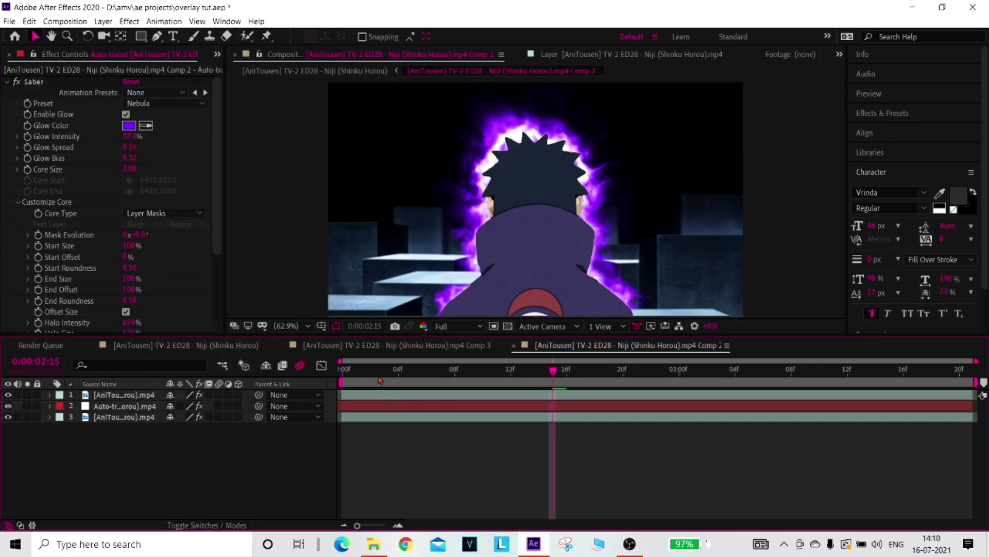
{"action": "left_click_drag", "start_coordinate": [364, 374], "coordinate": [343, 375]}
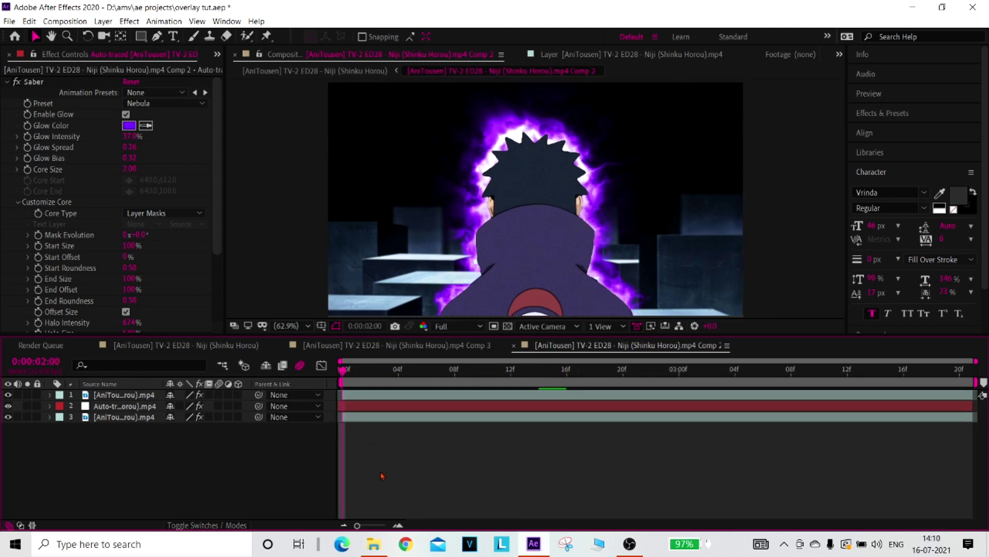
{"action": "scroll", "coordinate": [155, 232], "scroll_direction": "down", "scroll_amount": 3}
Try Saber Alpha Mode as Mask Core, then Mask Glow, previewing the glow
{"action": "left_click", "coordinate": [186, 308]}
{"action": "left_click", "coordinate": [174, 329]}
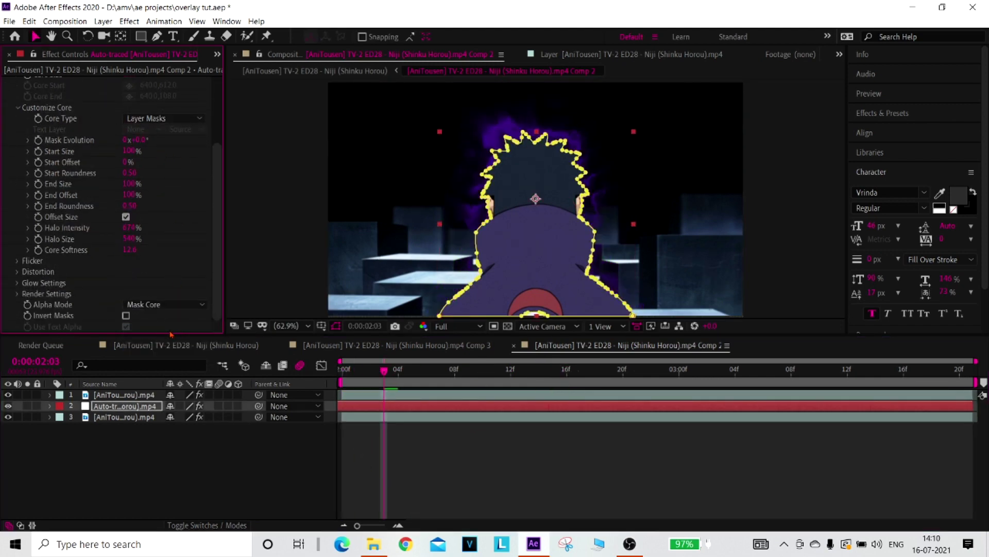
{"action": "left_click", "coordinate": [388, 477]}
{"action": "left_click", "coordinate": [175, 307]}
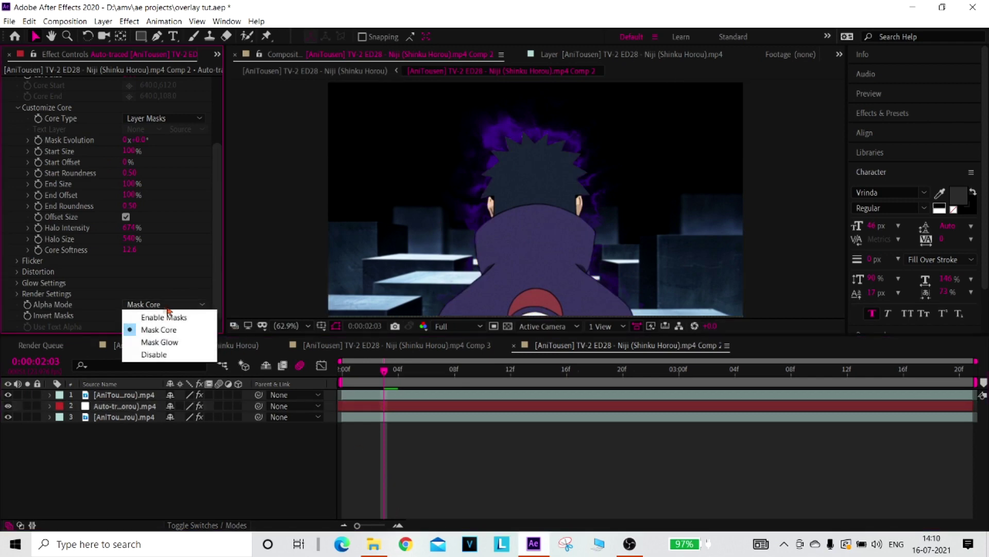
{"action": "left_click", "coordinate": [166, 342]}
{"action": "left_click", "coordinate": [417, 469]}
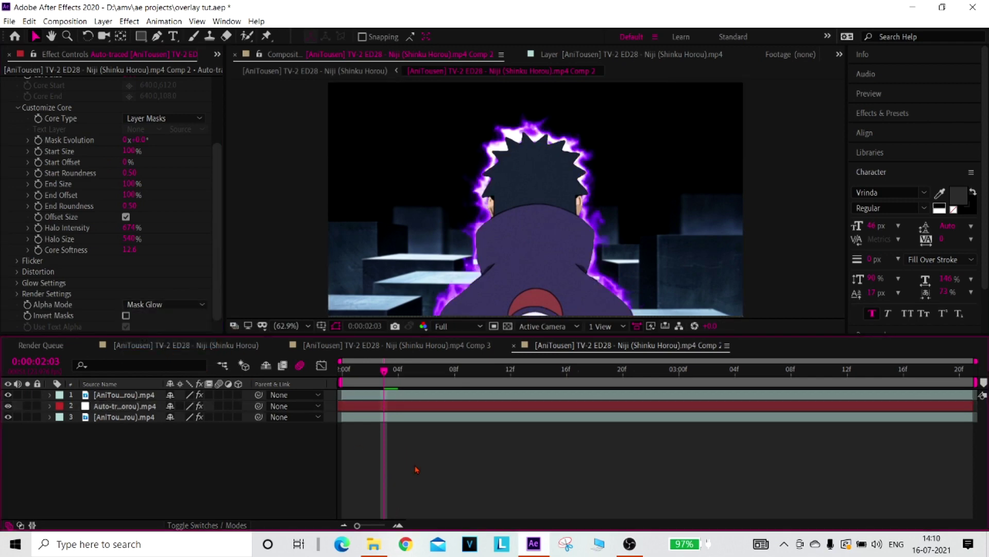
{"action": "key", "text": "space"}
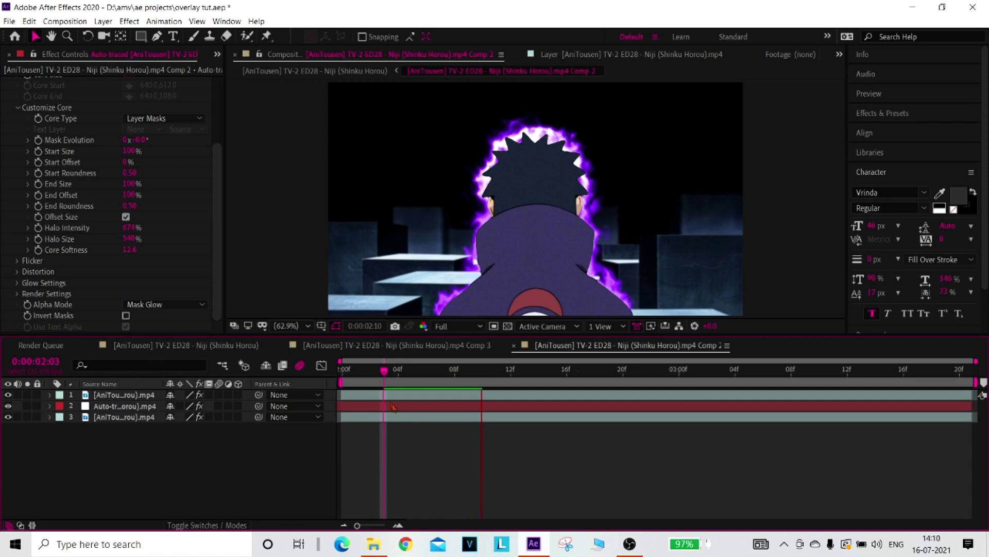
{"action": "left_click_drag", "start_coordinate": [364, 387], "coordinate": [402, 382]}
Set Alpha Mode back to Disable, preview, then delete the Saber effect
{"action": "left_click", "coordinate": [191, 305]}
{"action": "left_click", "coordinate": [142, 355]}
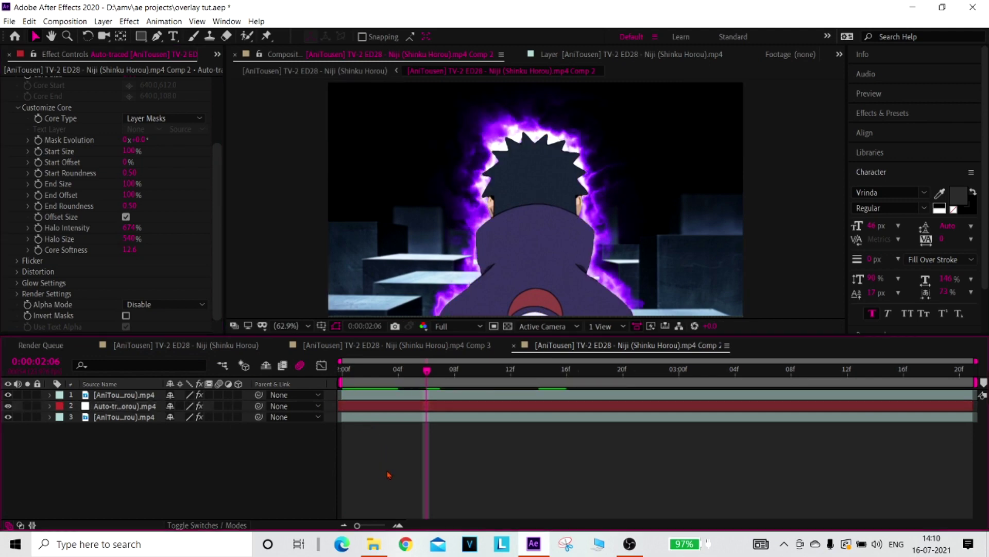
{"action": "key", "text": "space"}
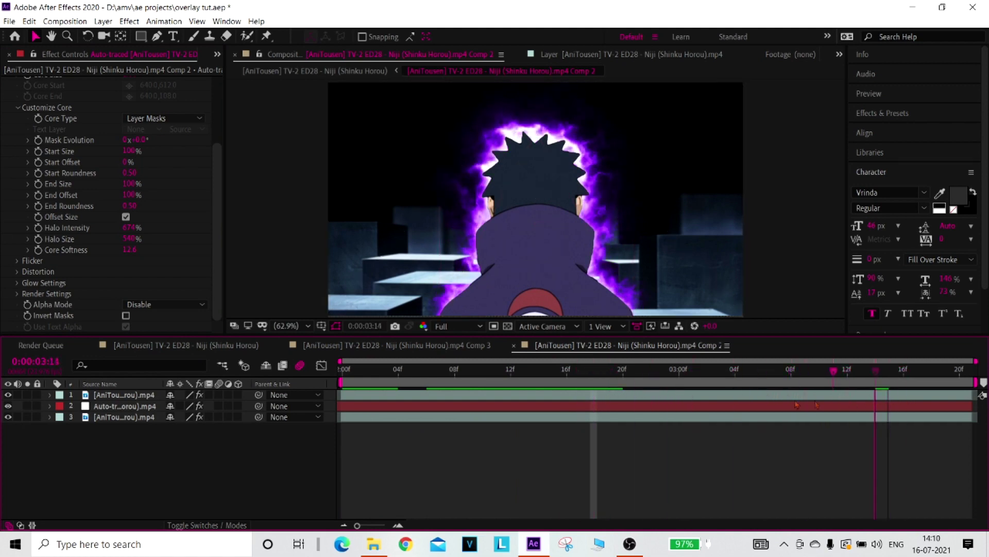
{"action": "scroll", "coordinate": [98, 178], "scroll_direction": "up", "scroll_amount": 4}
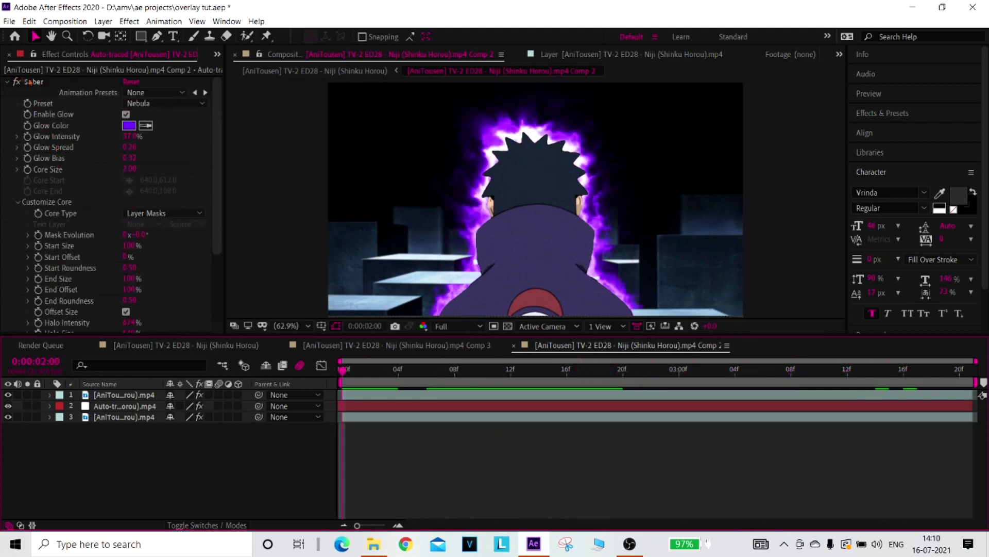
{"action": "key", "text": "Delete"}
Apply S_PsykoStripes to the auto-traced layer, hide the top footage, and set Stripe Mag to 3.350
{"action": "left_click", "coordinate": [428, 411]}
{"action": "left_click", "coordinate": [392, 418]}
{"action": "left_click", "coordinate": [386, 409]}
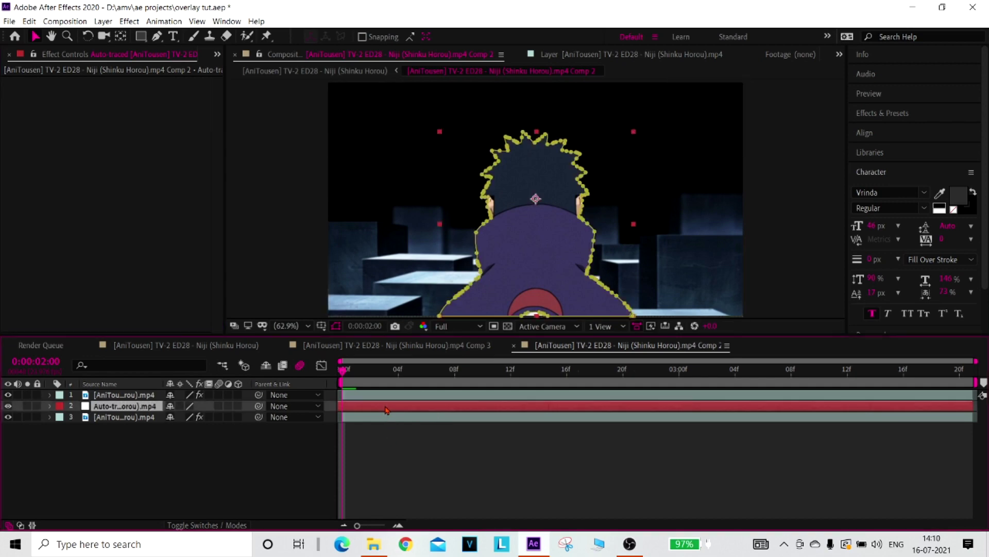
{"action": "key", "text": "ctrl+space"}
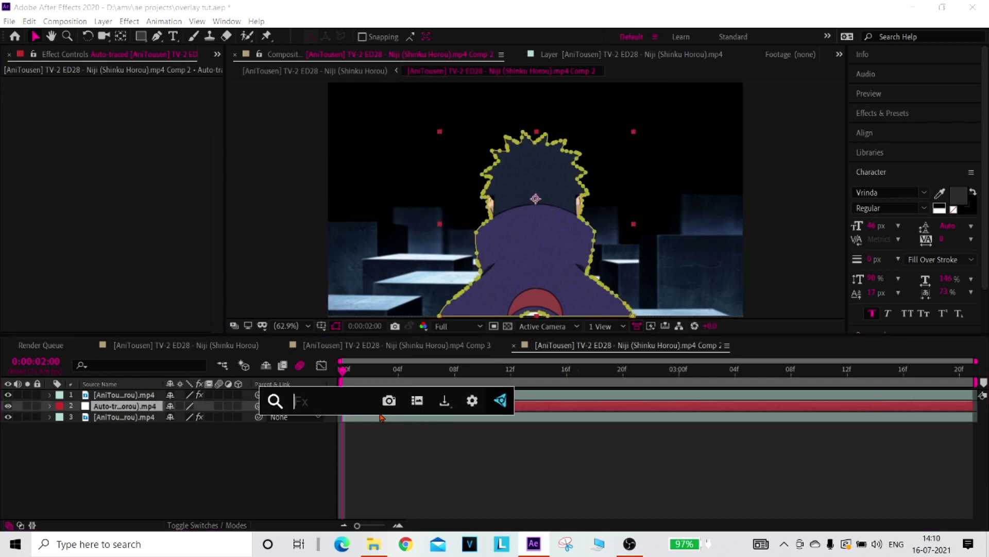
{"action": "type", "text": "s_"}
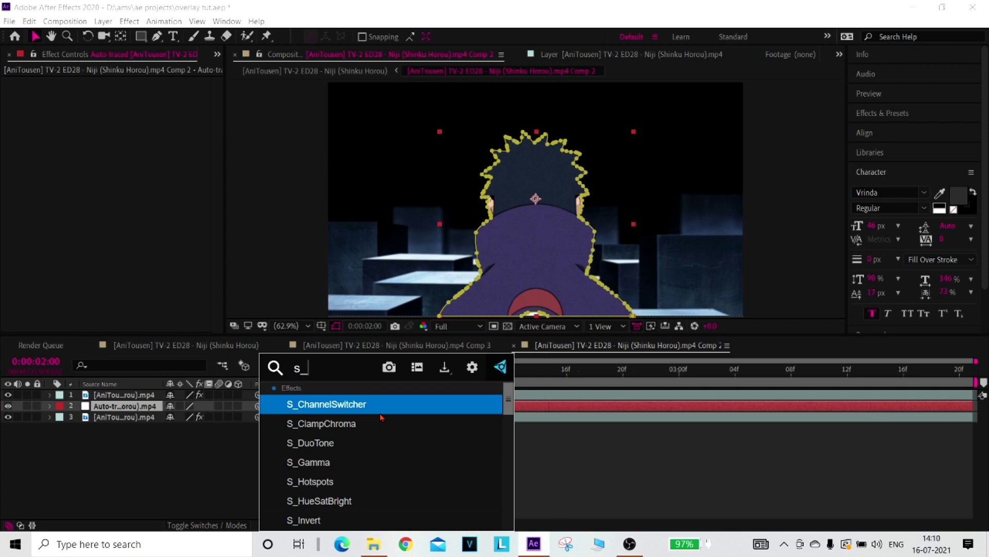
{"action": "type", "text": "ps"}
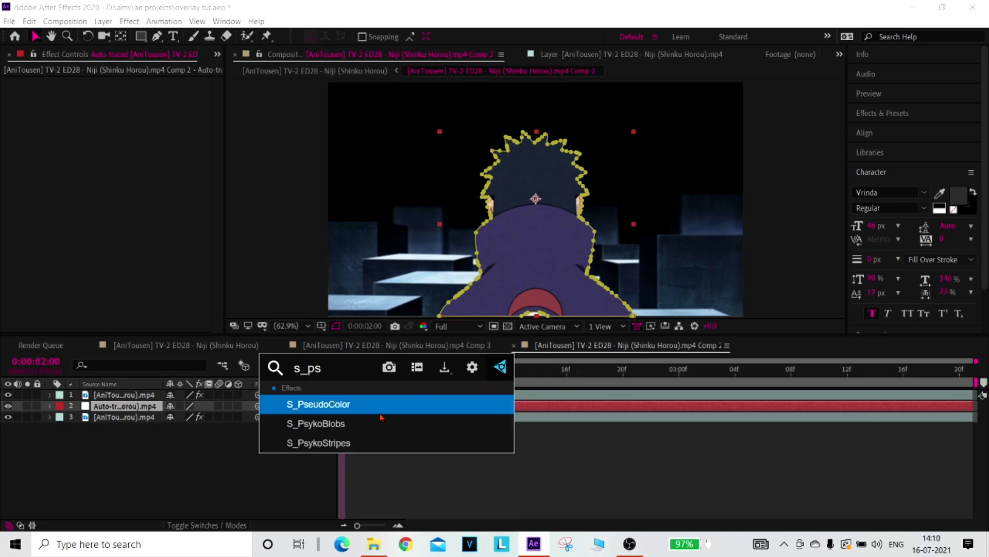
{"action": "left_click", "coordinate": [375, 442]}
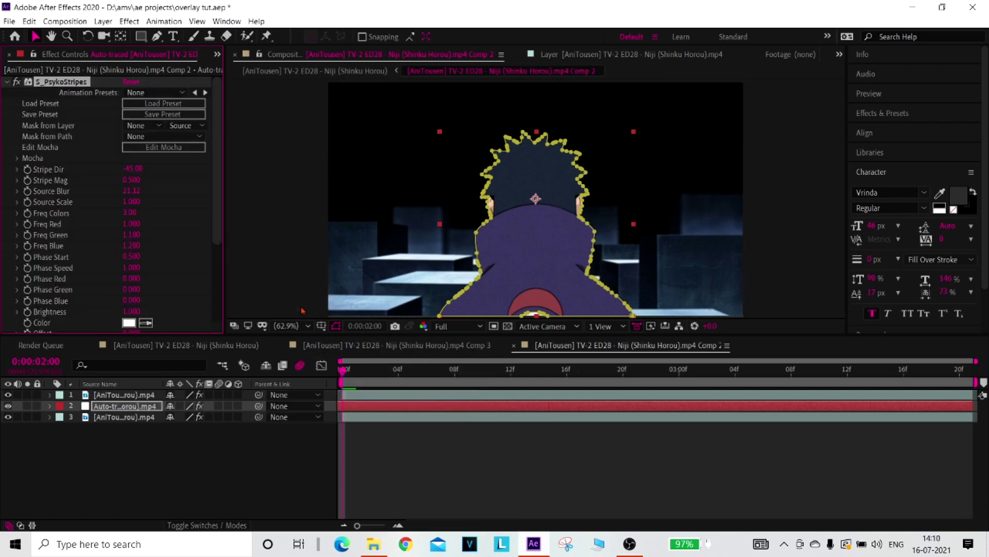
{"action": "left_click", "coordinate": [419, 481]}
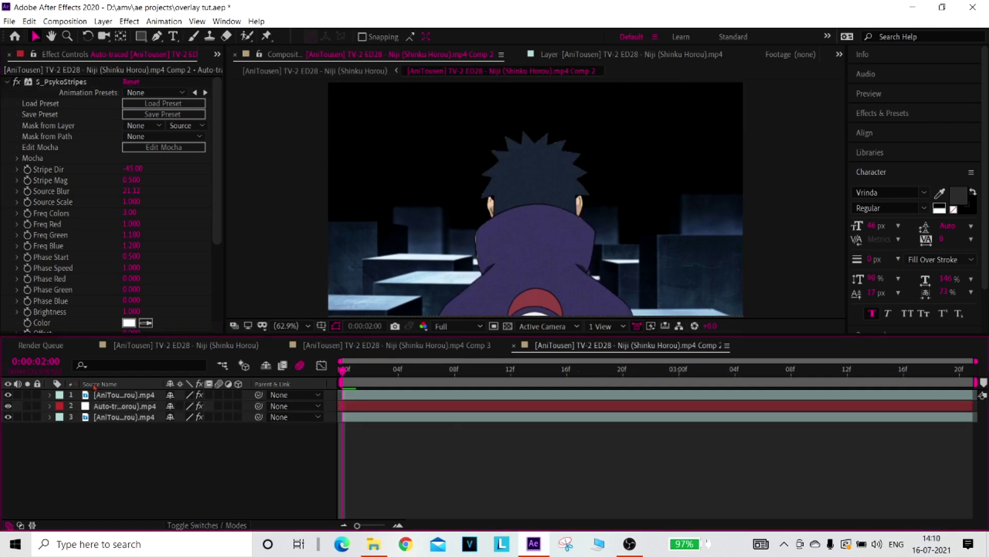
{"action": "left_click", "coordinate": [8, 395]}
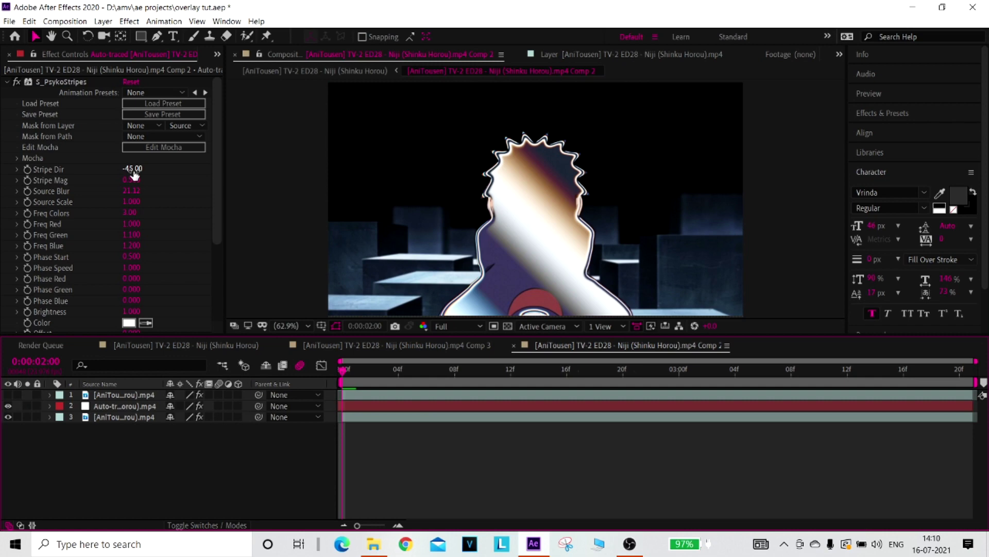
{"action": "left_click_drag", "start_coordinate": [131, 180], "coordinate": [167, 179]}
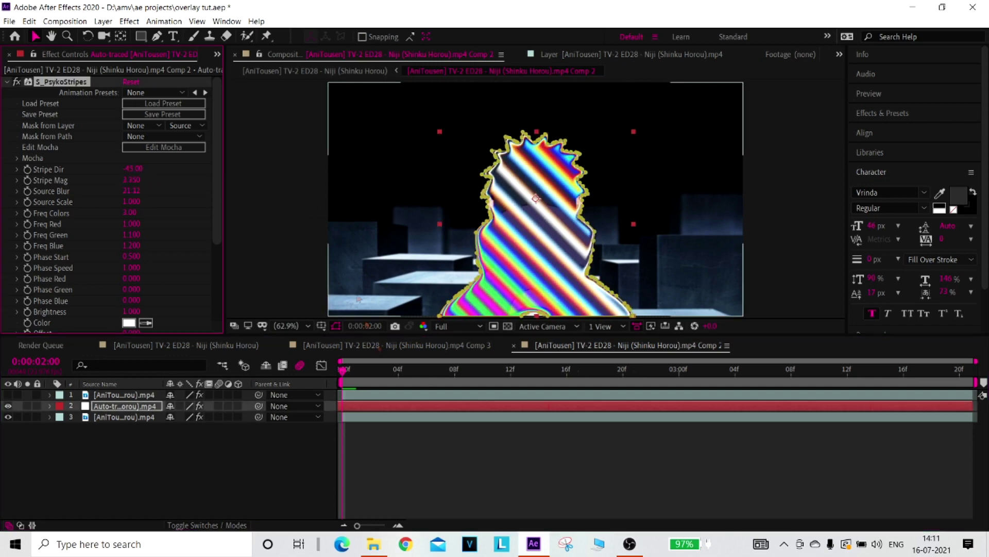
{"action": "left_click", "coordinate": [426, 452]}
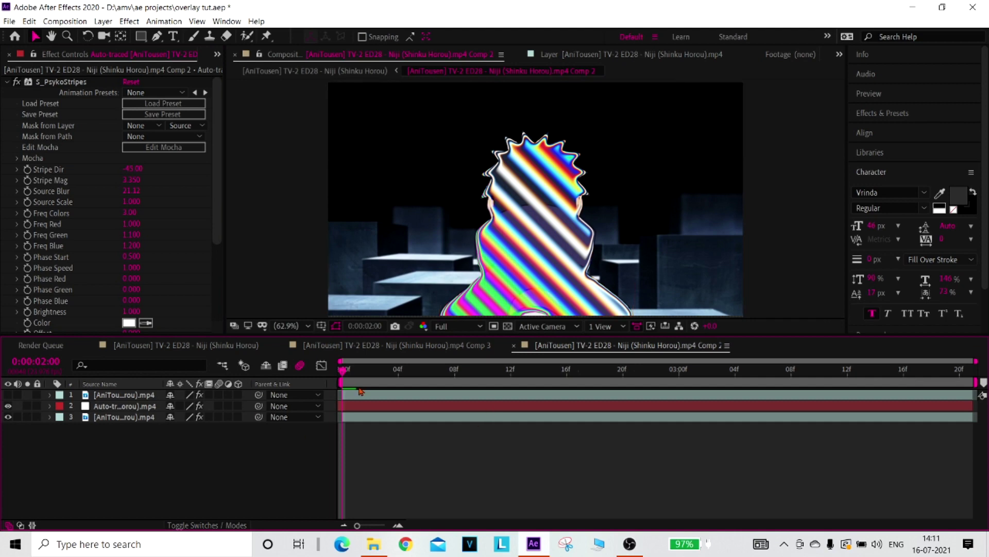
Change the stripe Color to blue and preview the result
{"action": "left_click", "coordinate": [360, 405]}
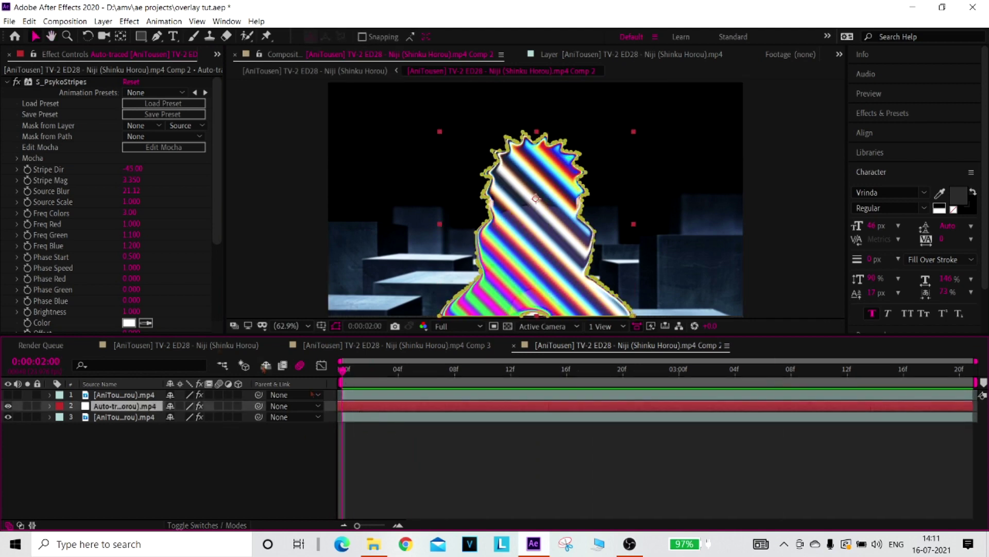
{"action": "scroll", "coordinate": [78, 206], "scroll_direction": "down", "scroll_amount": 5}
{"action": "left_click", "coordinate": [125, 206]}
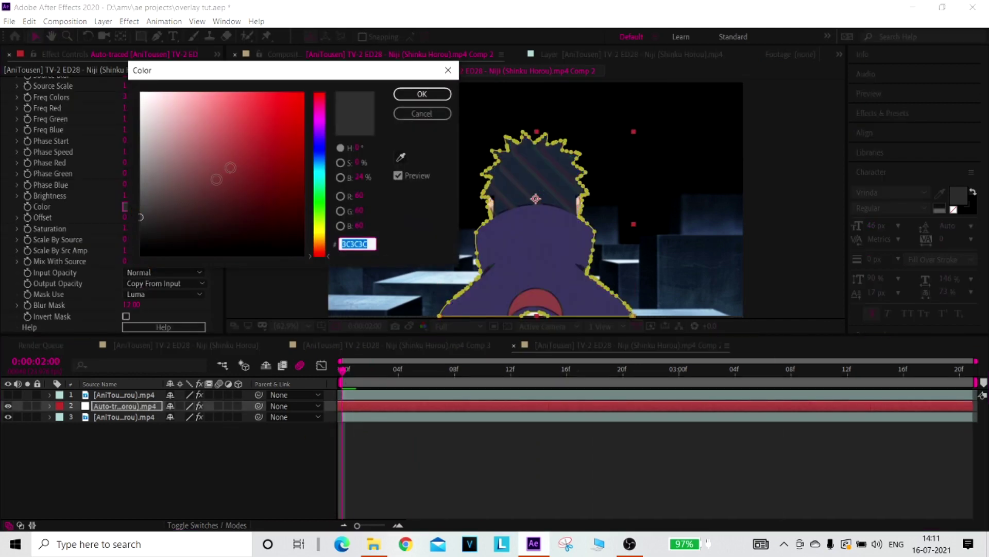
{"action": "left_click_drag", "start_coordinate": [230, 167], "coordinate": [332, 88]}
{"action": "left_click", "coordinate": [320, 152]}
{"action": "left_click", "coordinate": [422, 94]}
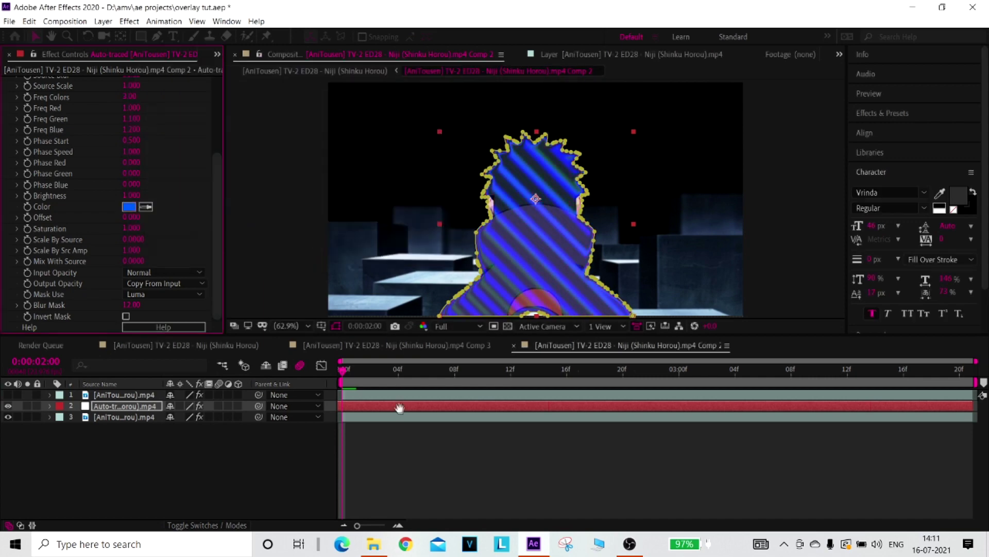
{"action": "key", "text": "space"}
{"action": "left_click", "coordinate": [468, 369]}
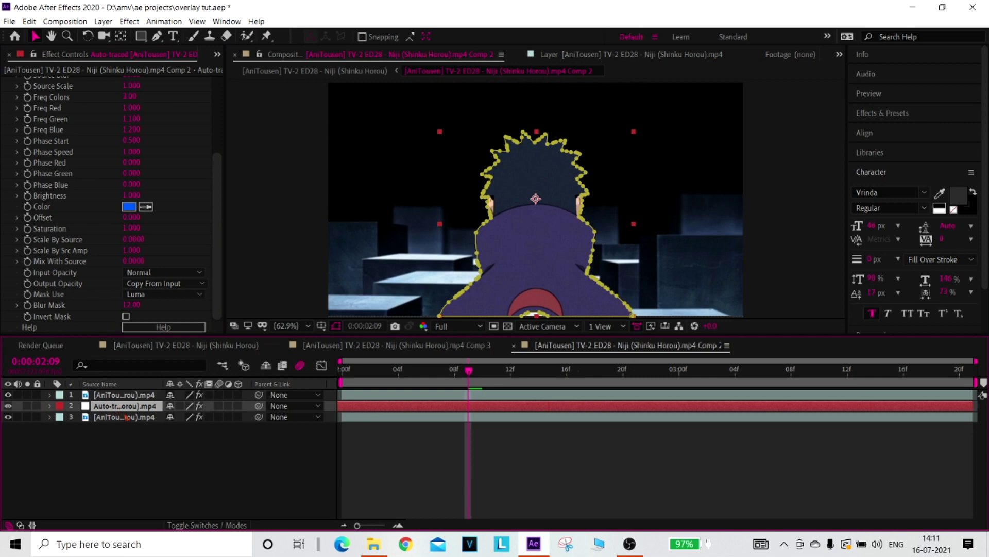
Shrink the auto-traced outline layer's Scale to 113% while previewing
{"action": "key", "text": "s"}
{"action": "key", "text": "F2"}
{"action": "key", "text": "Home"}
{"action": "key", "text": "space"}
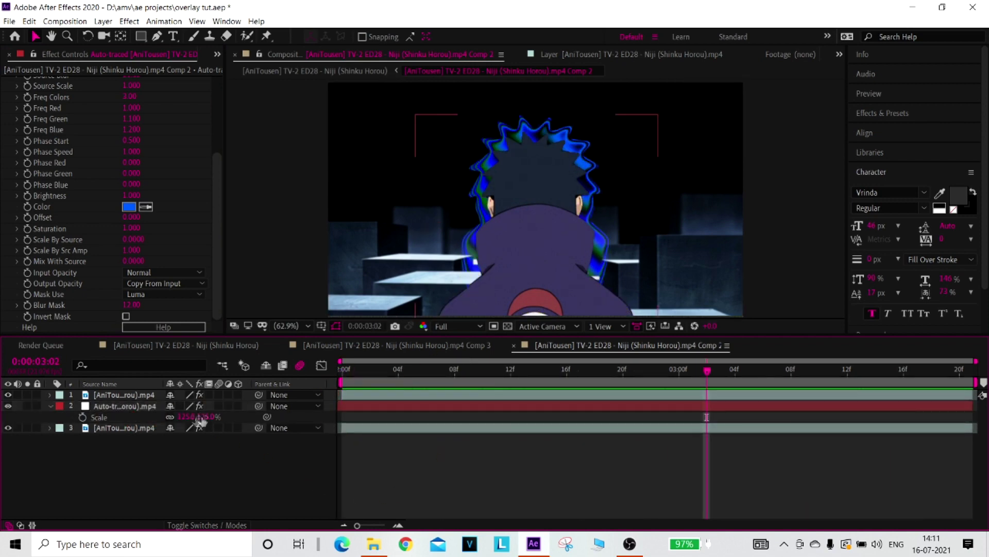
{"action": "left_click_drag", "start_coordinate": [198, 416], "coordinate": [181, 416]}
{"action": "left_click", "coordinate": [426, 464]}
{"action": "key", "text": "space"}
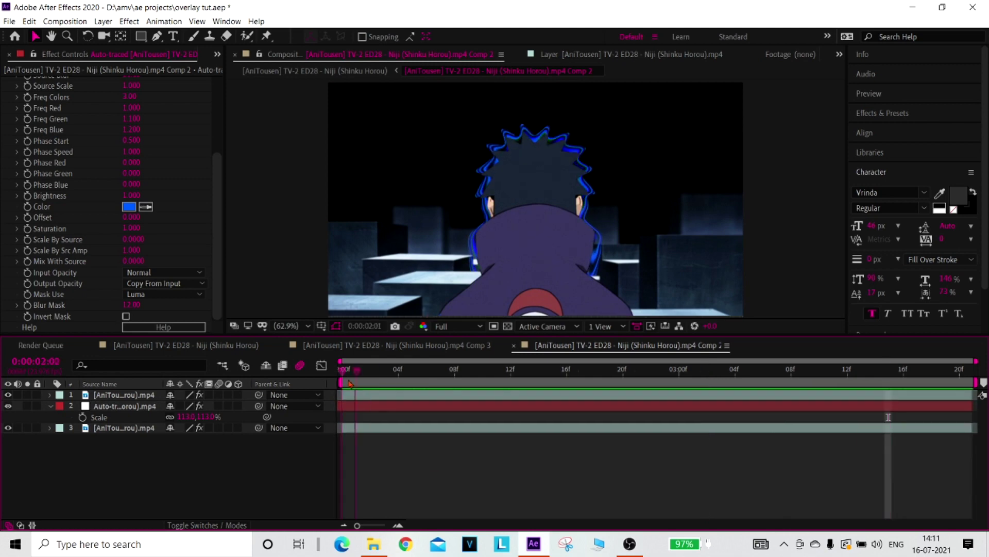
Apply Deep Glow to the outline layer with Exposure 0.70 and preview it
{"action": "left_click", "coordinate": [329, 405]}
{"action": "key", "text": "ctrl+space"}
{"action": "type", "text": "dee"}
{"action": "key", "text": "Return"}
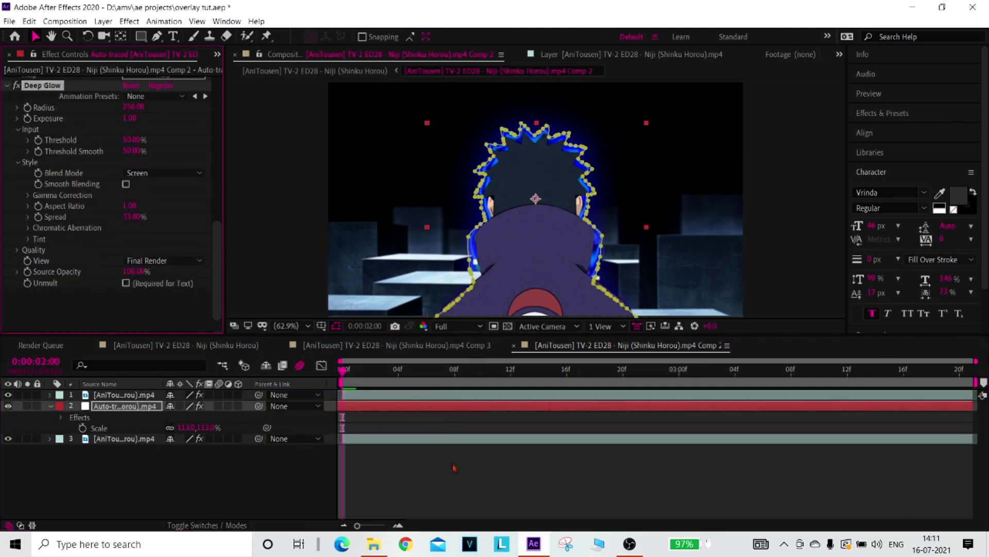
{"action": "scroll", "coordinate": [132, 181], "scroll_direction": "up", "scroll_amount": 2}
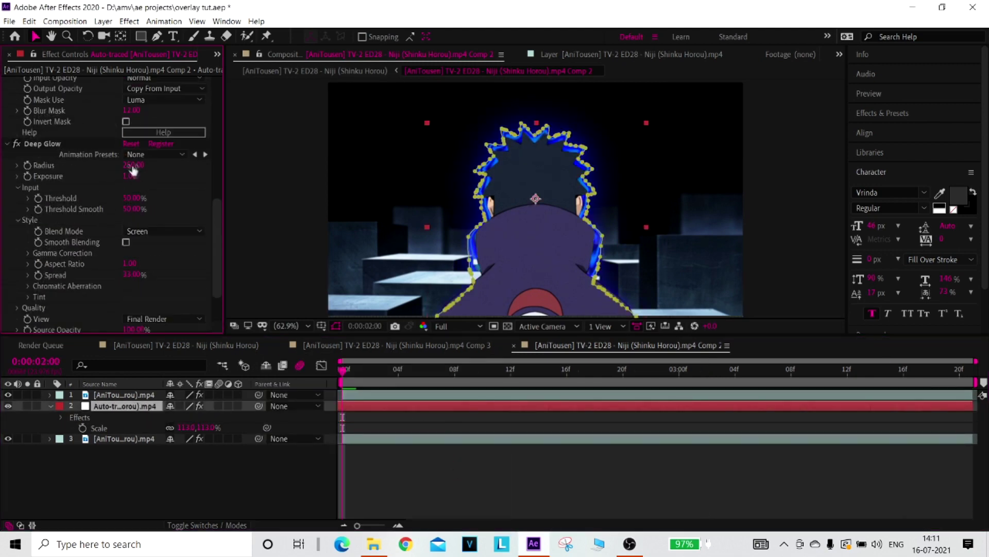
{"action": "type", "text": "0.7"}
{"action": "left_click", "coordinate": [328, 405]}
{"action": "key", "text": "space"}
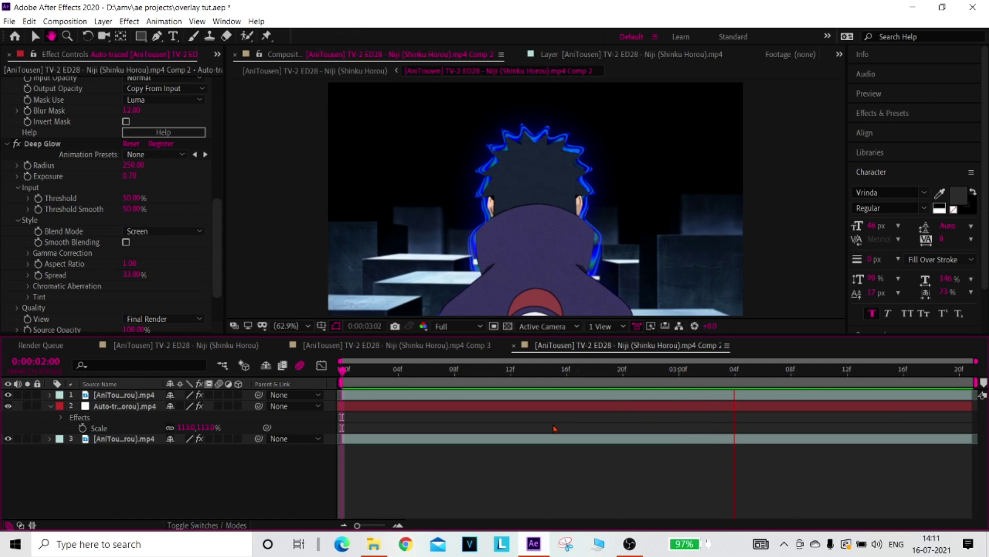
{"action": "key", "text": "space"}
{"action": "scroll", "coordinate": [10, 256], "scroll_direction": "up", "scroll_amount": 5}
{"action": "scroll", "coordinate": [11, 256], "scroll_direction": "down", "scroll_amount": 3}
{"action": "scroll", "coordinate": [11, 256], "scroll_direction": "up", "scroll_amount": 5}
{"action": "scroll", "coordinate": [11, 256], "scroll_direction": "down", "scroll_amount": 4}
{"action": "left_click", "coordinate": [11, 256]}
{"action": "scroll", "coordinate": [31, 170], "scroll_direction": "up", "scroll_amount": 6}
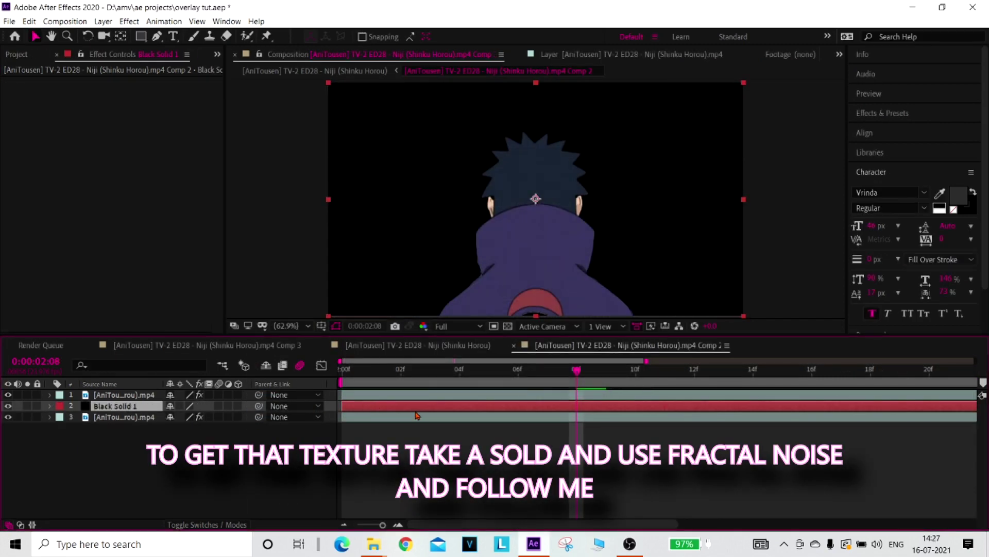
Apply Fractal Noise to Black Solid 1 and set its fractal type to Dynamic Progressive
{"action": "key", "text": "ctrl+space"}
{"action": "type", "text": "frac"}
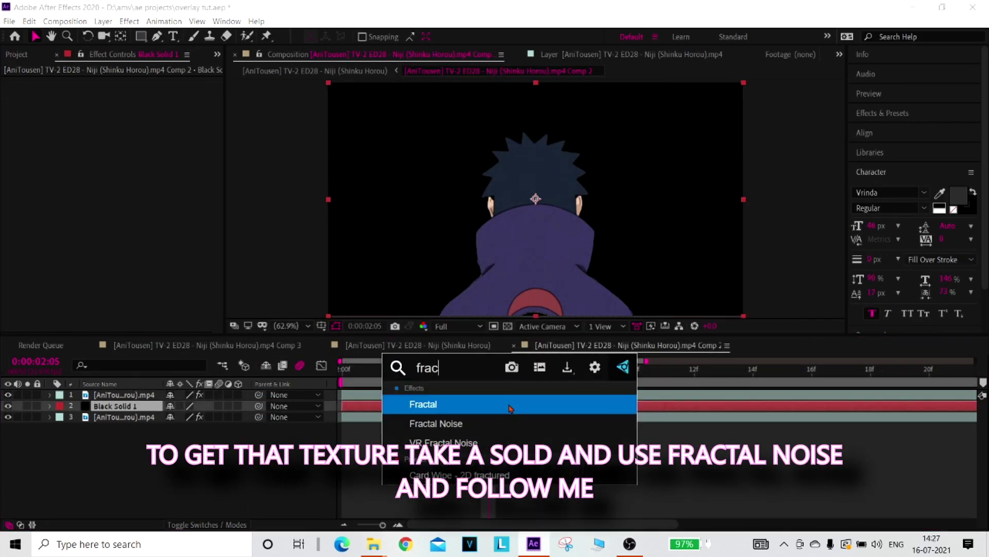
{"action": "left_click", "coordinate": [507, 424]}
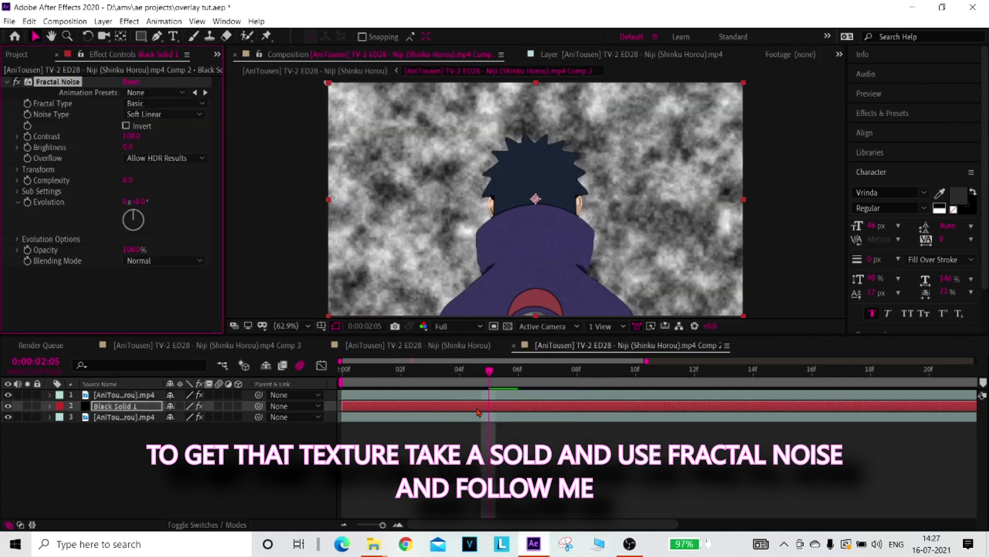
{"action": "left_click", "coordinate": [151, 94]}
{"action": "left_click", "coordinate": [150, 102]}
{"action": "left_click", "coordinate": [165, 103]}
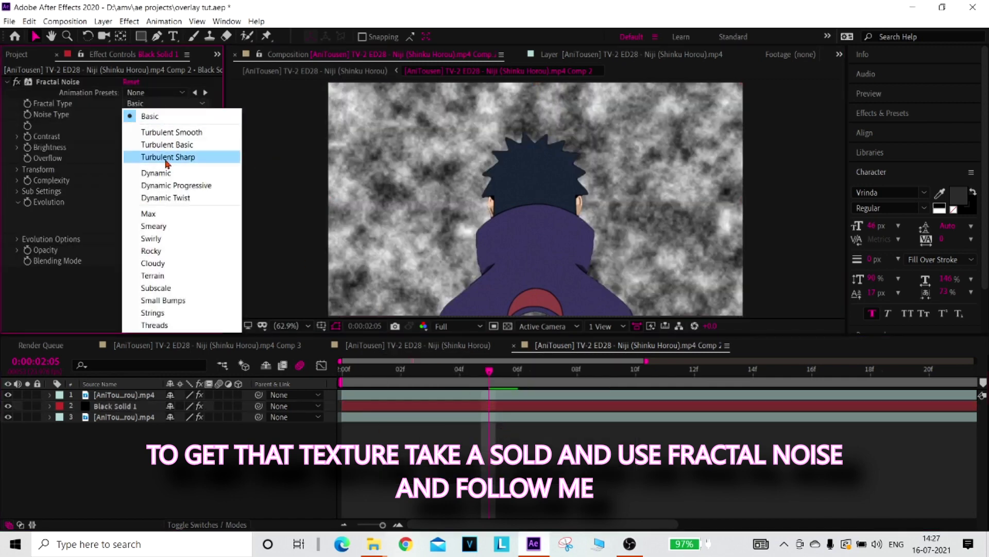
{"action": "left_click", "coordinate": [166, 158]}
{"action": "left_click", "coordinate": [165, 103]}
{"action": "left_click", "coordinate": [172, 184]}
Compare noise types, keep Soft Linear, and set Complexity to 10
{"action": "left_click", "coordinate": [176, 113]}
{"action": "left_click", "coordinate": [167, 161]}
{"action": "left_click", "coordinate": [161, 114]}
{"action": "left_click", "coordinate": [159, 140]}
{"action": "left_click", "coordinate": [161, 114]}
{"action": "left_click", "coordinate": [152, 126]}
{"action": "left_click", "coordinate": [161, 114]}
{"action": "left_click", "coordinate": [159, 152]}
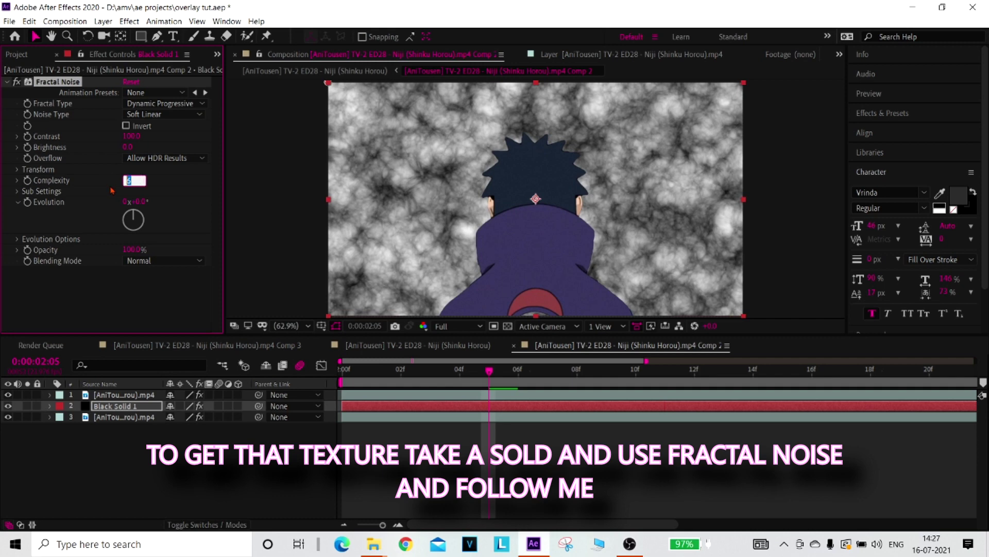
{"action": "type", "text": "10"}
{"action": "left_click", "coordinate": [135, 180]}
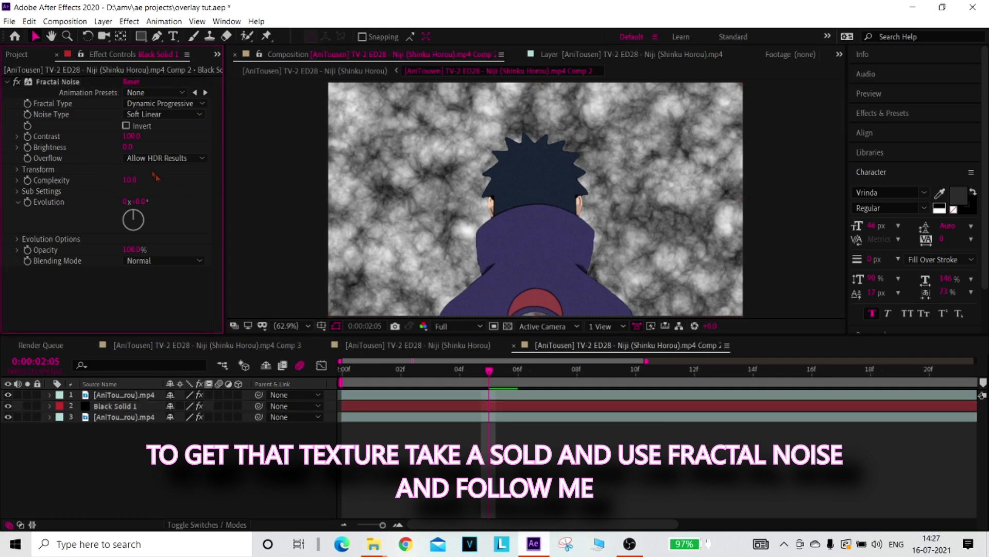
Raise the Transform scale to about 221 and drive Evolution with the expression time*150
{"action": "left_click", "coordinate": [18, 169]}
{"action": "left_click", "coordinate": [27, 201]}
{"action": "left_click_drag", "start_coordinate": [67, 220], "coordinate": [99, 222]}
{"action": "scroll", "coordinate": [97, 298], "scroll_direction": "down", "scroll_amount": 1}
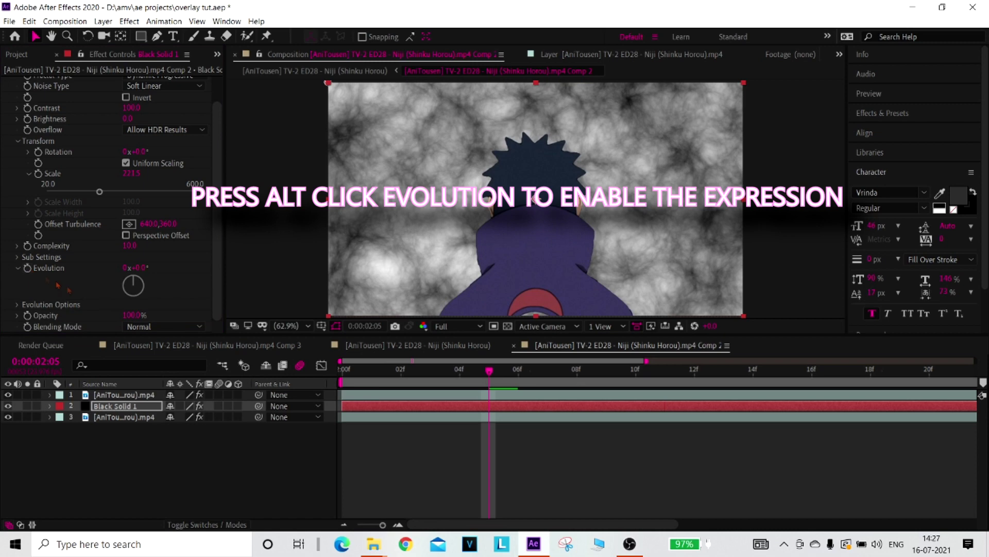
{"action": "left_click", "coordinate": [27, 268], "text": "alt"}
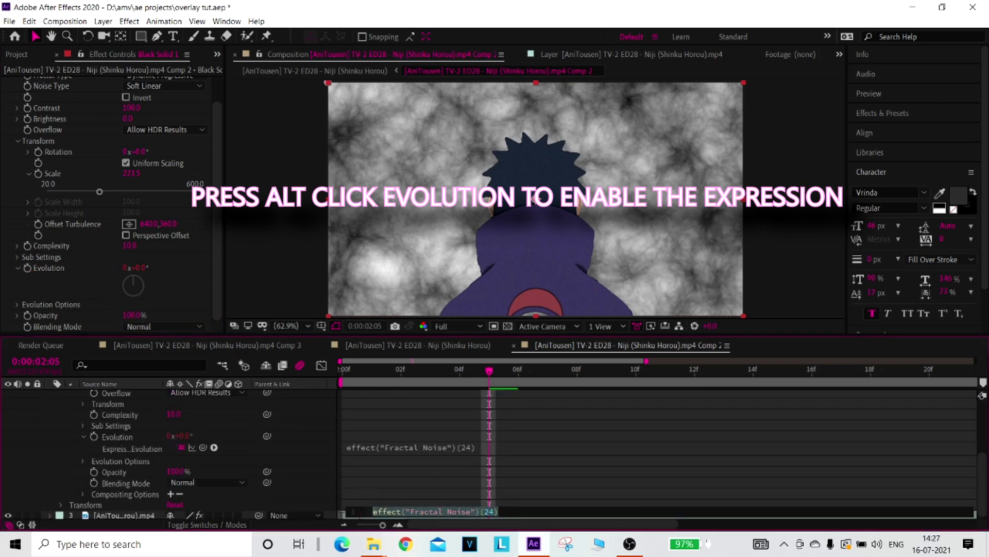
{"action": "type", "text": "time"}
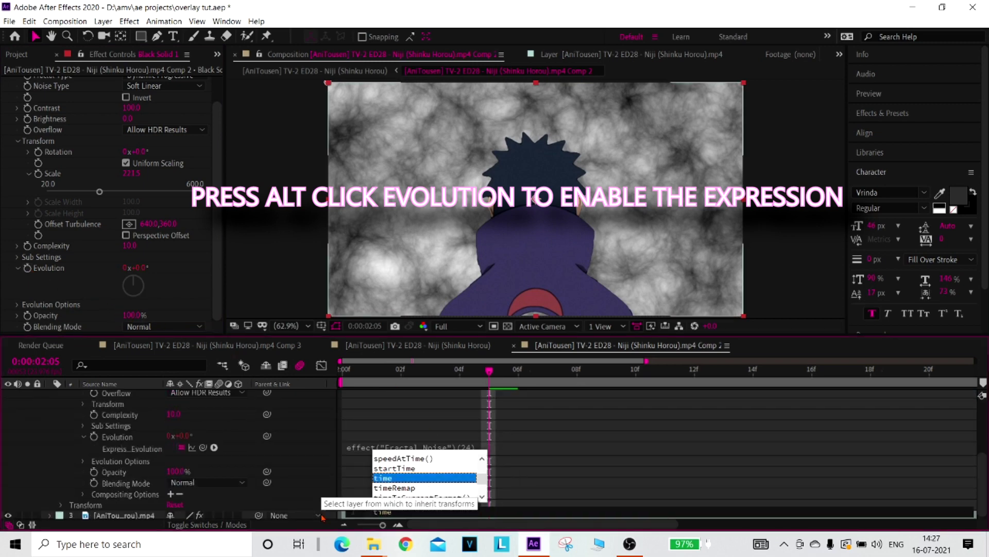
{"action": "type", "text": "*"}
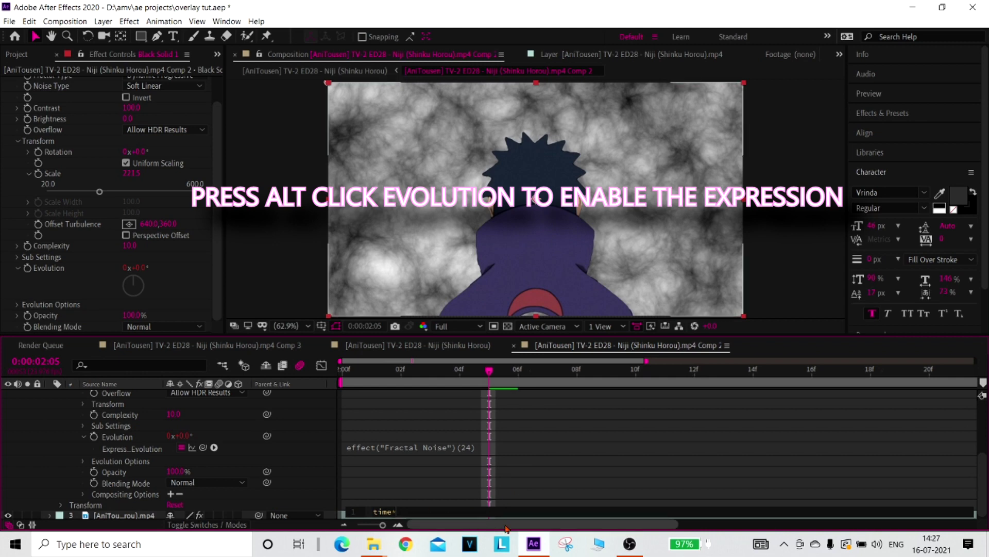
{"action": "type", "text": "150"}
{"action": "key", "text": "Return"}
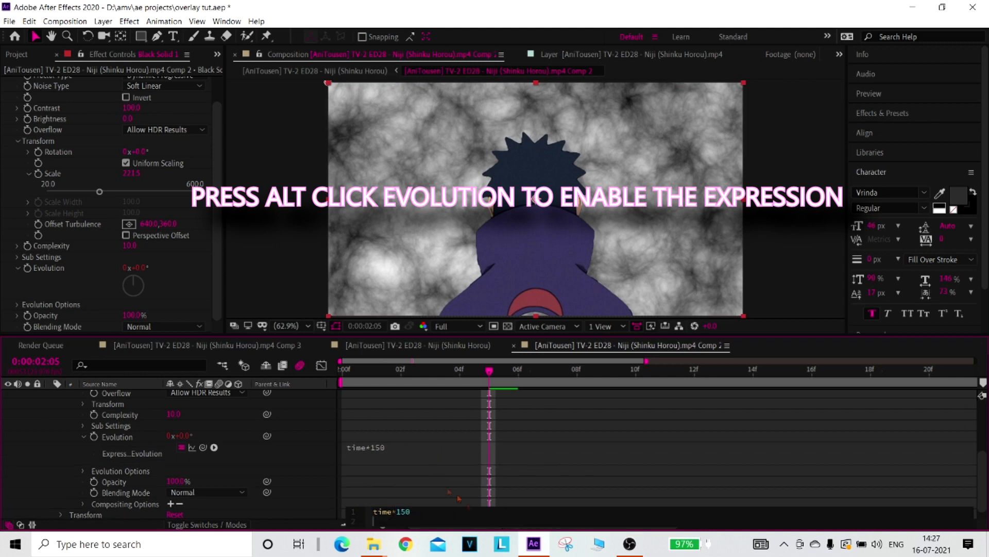
Set the time to 0:00:02:00, collapse Black Solid 1, and preview the animated noise
{"action": "left_click", "coordinate": [342, 368]}
{"action": "scroll", "coordinate": [50, 408], "scroll_direction": "up", "scroll_amount": 5}
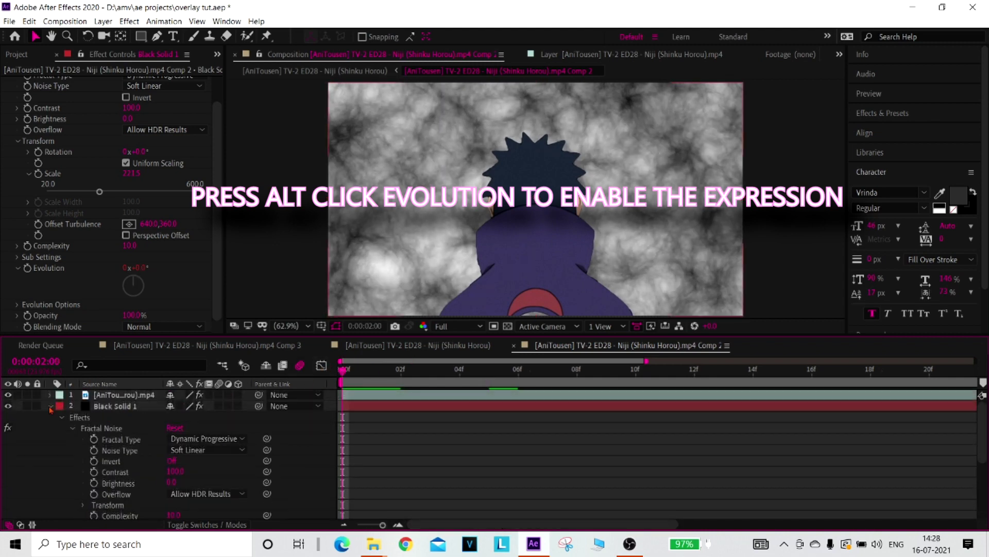
{"action": "left_click", "coordinate": [50, 406]}
{"action": "key", "text": "space"}
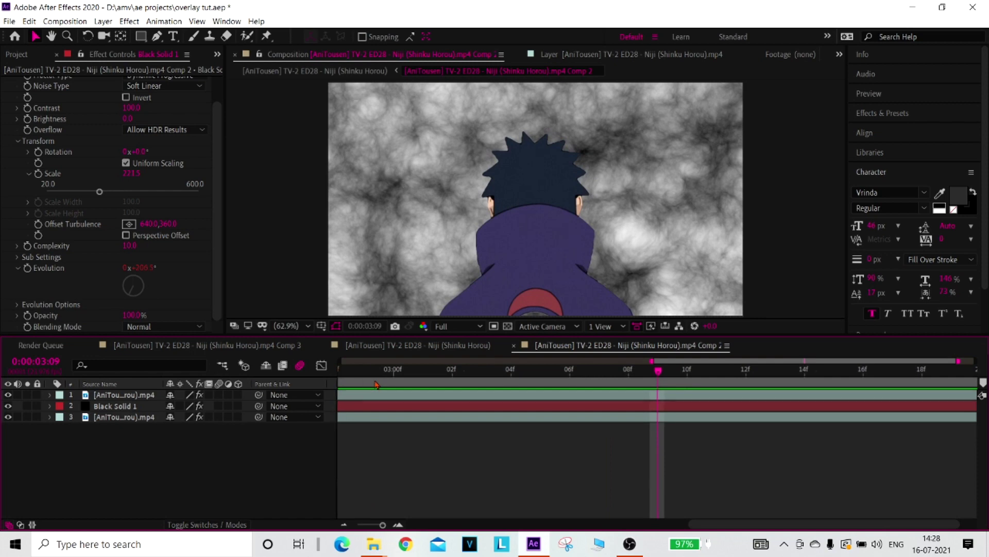
Pre-compose Black Solid 1, then undo the pre-compose
{"action": "left_click", "coordinate": [421, 407]}
{"action": "right_click", "coordinate": [421, 407]}
{"action": "left_click", "coordinate": [465, 356]}
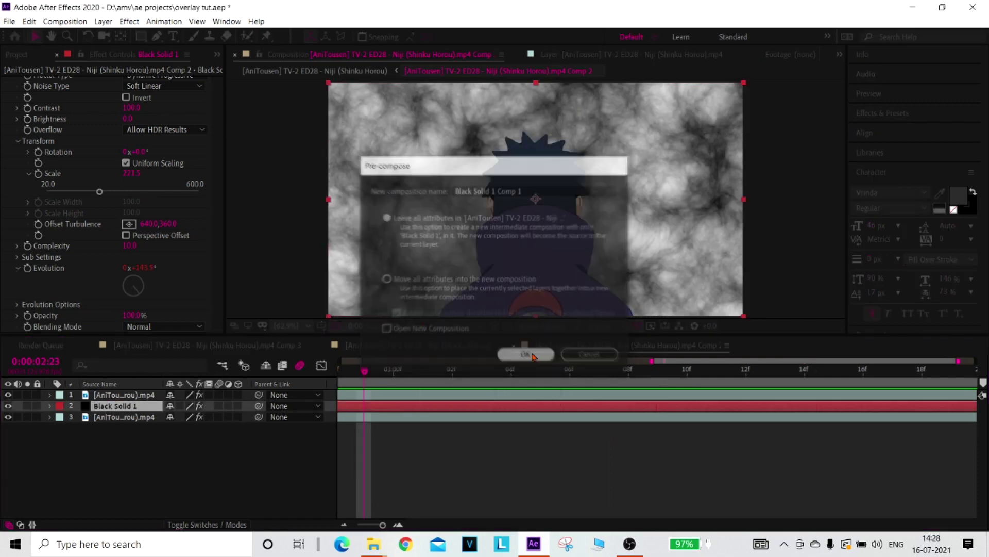
{"action": "key", "text": "Return"}
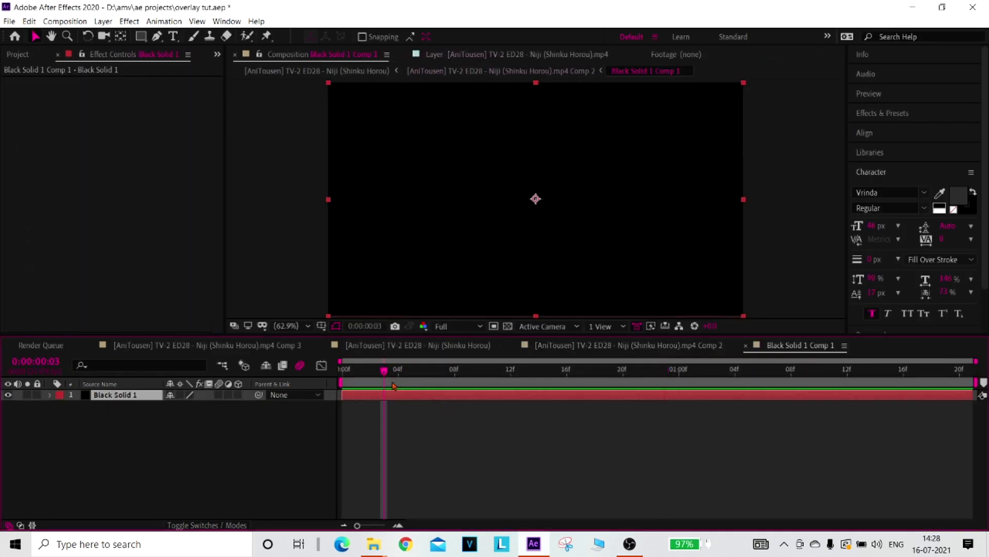
{"action": "key", "text": "ctrl+z"}
At 0:00:03:00, add a new black solid layer, Black Solid 2, with default settings
{"action": "left_click_drag", "start_coordinate": [365, 379], "coordinate": [398, 409]}
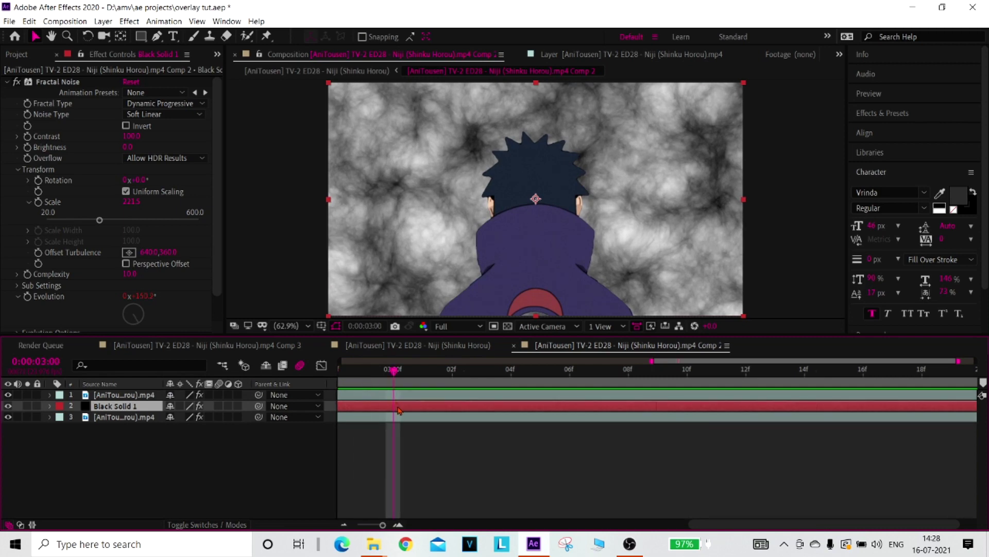
{"action": "right_click", "coordinate": [282, 436]}
{"action": "mouse_move", "coordinate": [309, 315]}
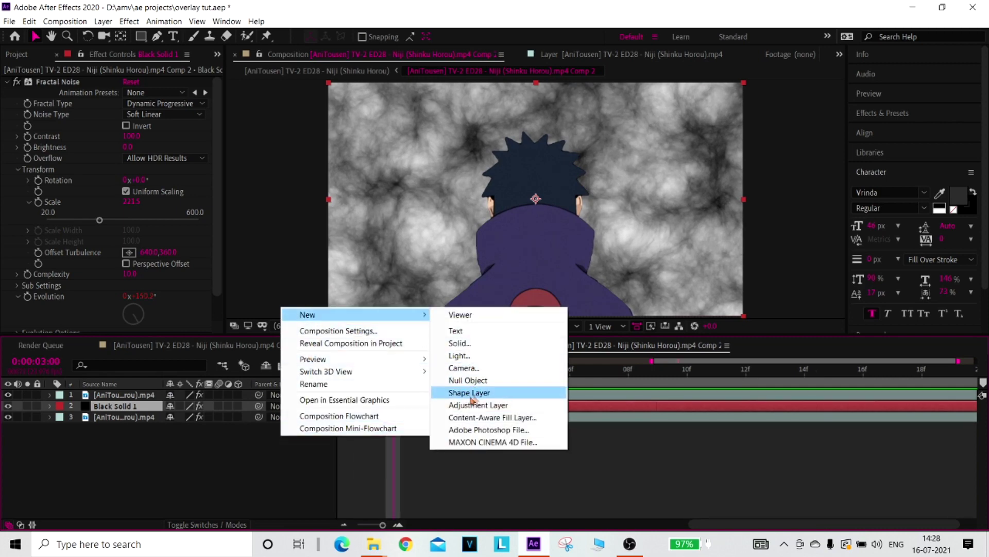
{"action": "left_click", "coordinate": [489, 405]}
{"action": "key", "text": "ctrl+z"}
{"action": "right_click", "coordinate": [319, 307]}
{"action": "mouse_move", "coordinate": [345, 313]}
{"action": "left_click", "coordinate": [496, 341]}
{"action": "left_click", "coordinate": [530, 382]}
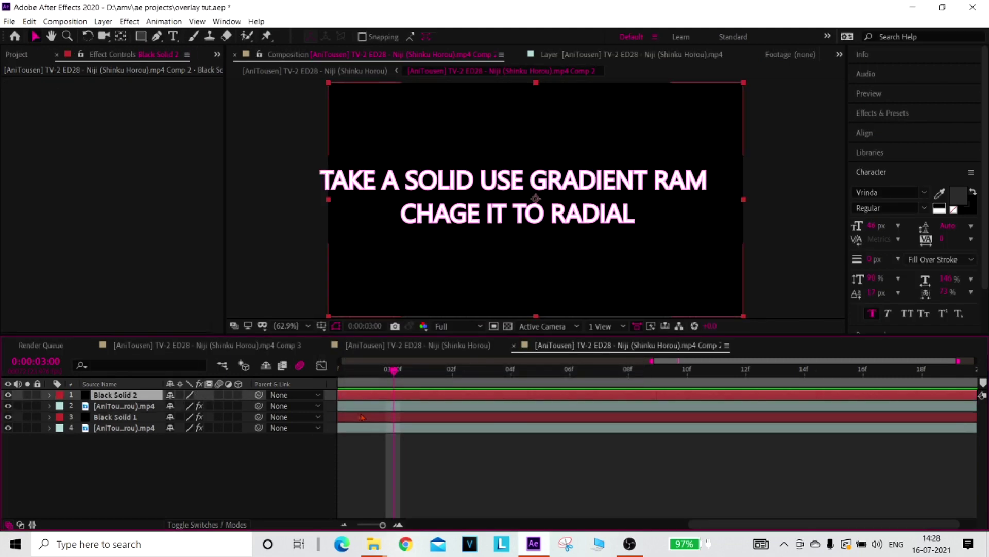
Move Black Solid 2 below Black Solid 1 and give it a radial Gradient Ramp
{"action": "left_click_drag", "start_coordinate": [157, 421], "coordinate": [159, 424]}
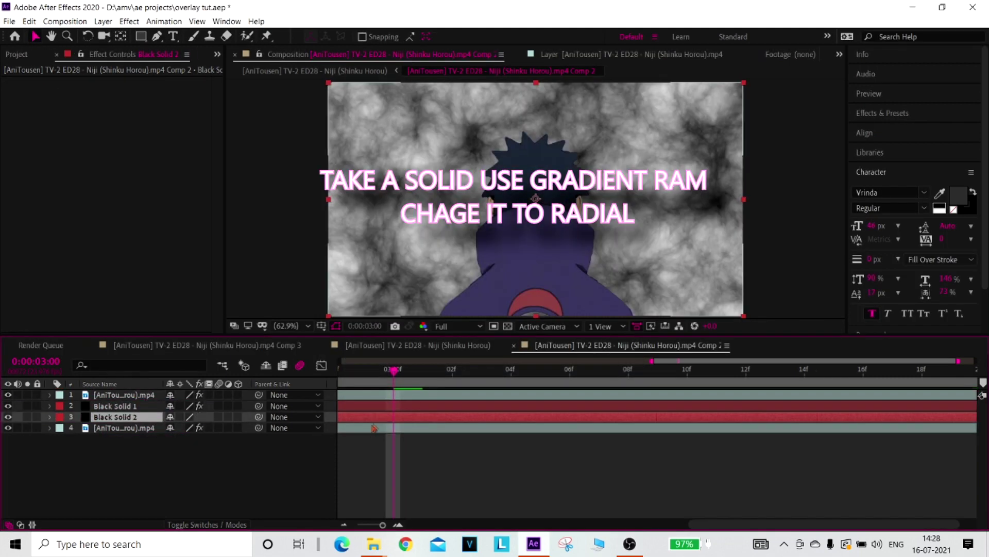
{"action": "key", "text": "ctrl+space"}
{"action": "type", "text": "gr"}
{"action": "left_click", "coordinate": [408, 423]}
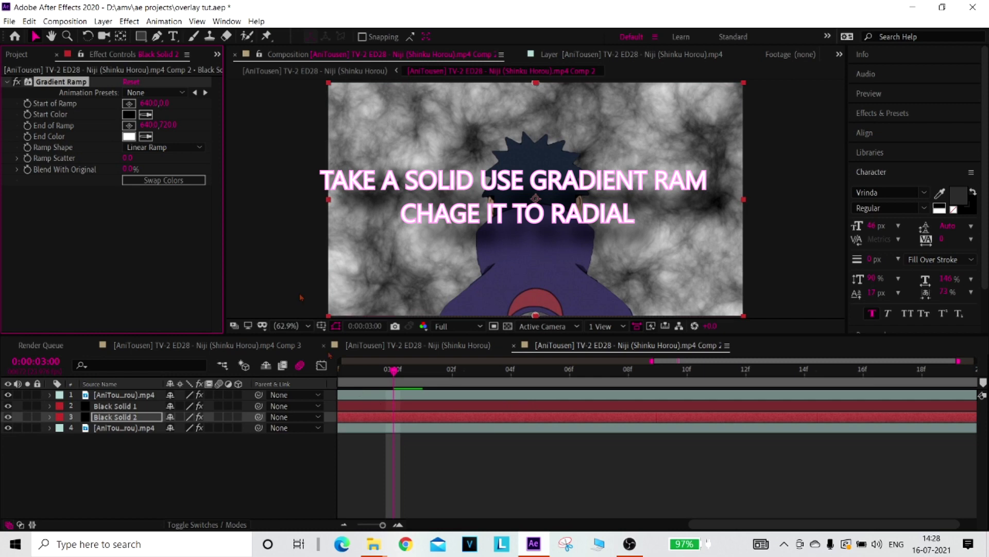
{"action": "left_click", "coordinate": [166, 172]}
{"action": "left_click", "coordinate": [383, 406]}
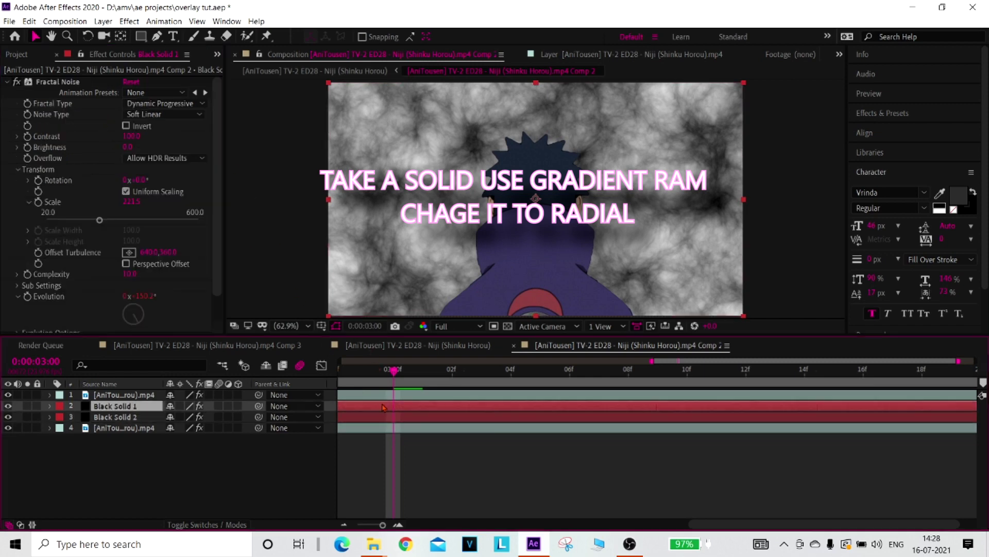
{"action": "left_click", "coordinate": [373, 417]}
Hide the fractal noise layer and reposition the ramp, centring it behind the character
{"action": "left_click", "coordinate": [133, 116]}
{"action": "left_click", "coordinate": [319, 152]}
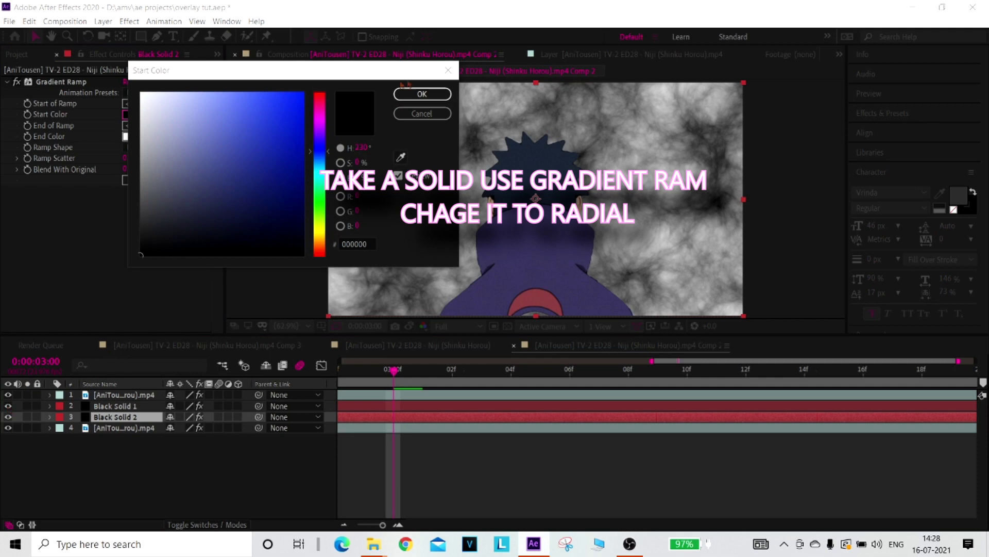
{"action": "left_click", "coordinate": [421, 94]}
{"action": "left_click", "coordinate": [9, 406]}
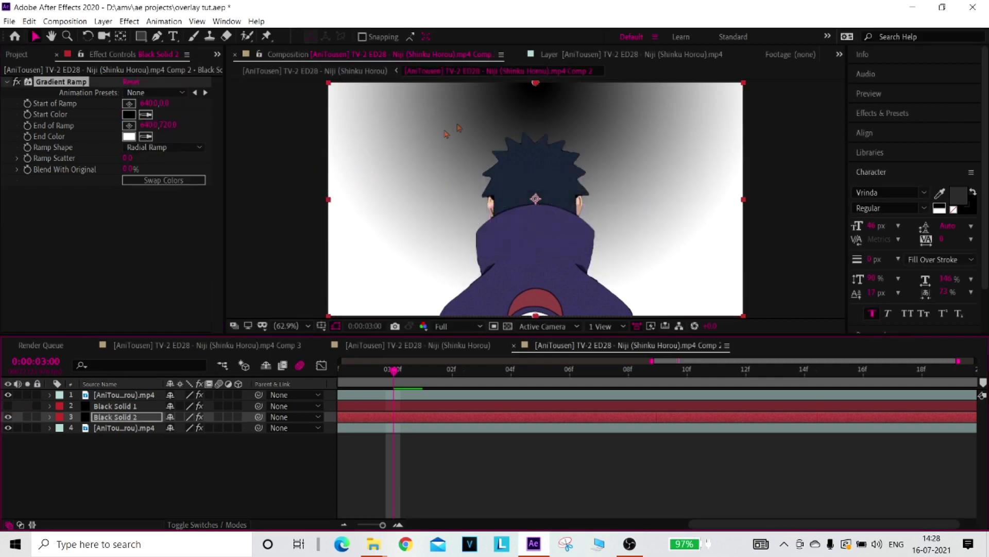
{"action": "left_click_drag", "start_coordinate": [167, 125], "coordinate": [147, 128]}
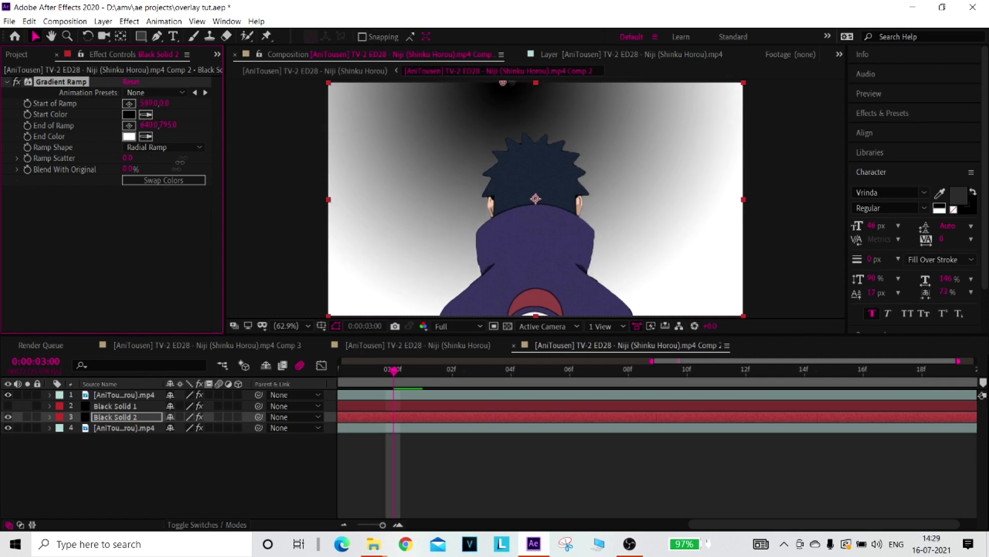
{"action": "mouse_move", "coordinate": [161, 103]}
{"action": "left_mouse_down"}
{"action": "mouse_move", "coordinate": [184, 353]}
{"action": "mouse_move", "coordinate": [177, 255]}
{"action": "left_mouse_up"}
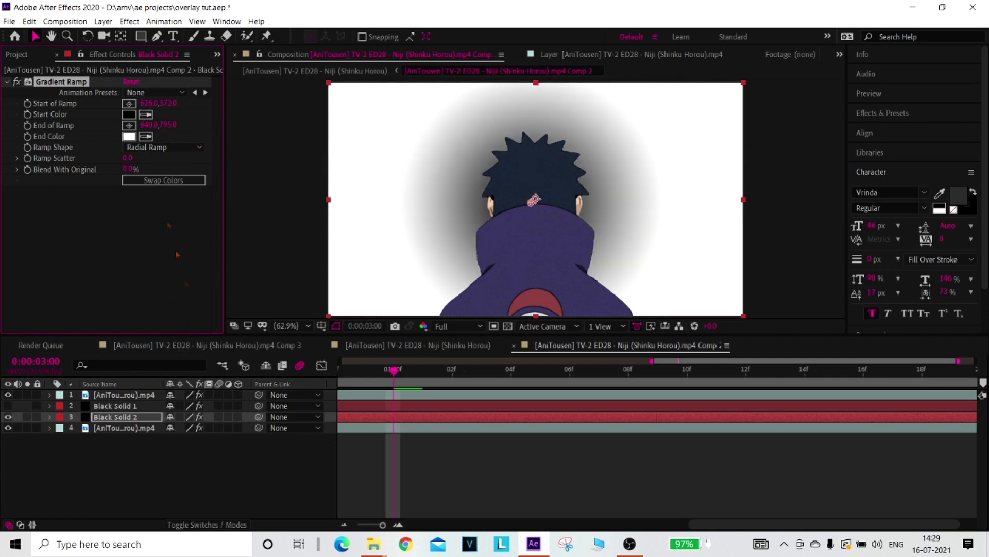
Set the gradient Start Color to pure red and End Color to vivid blue
{"action": "left_click", "coordinate": [129, 114]}
{"action": "left_click_drag", "start_coordinate": [289, 103], "coordinate": [335, 83]}
{"action": "left_click", "coordinate": [422, 94]}
{"action": "left_click", "coordinate": [125, 137]}
{"action": "left_click", "coordinate": [319, 148]}
{"action": "left_click", "coordinate": [304, 122]}
{"action": "left_click_drag", "start_coordinate": [304, 122], "coordinate": [292, 67]}
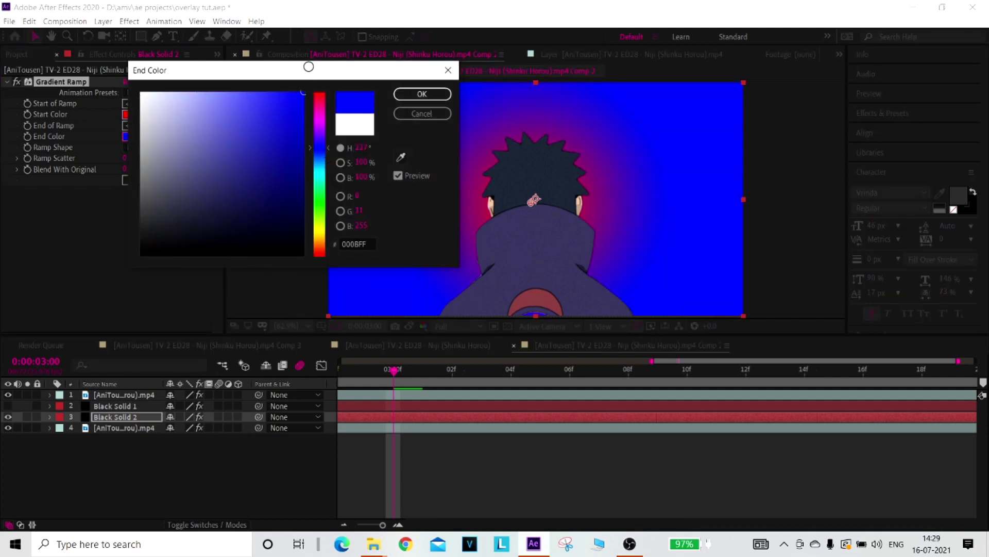
{"action": "left_click", "coordinate": [412, 95]}
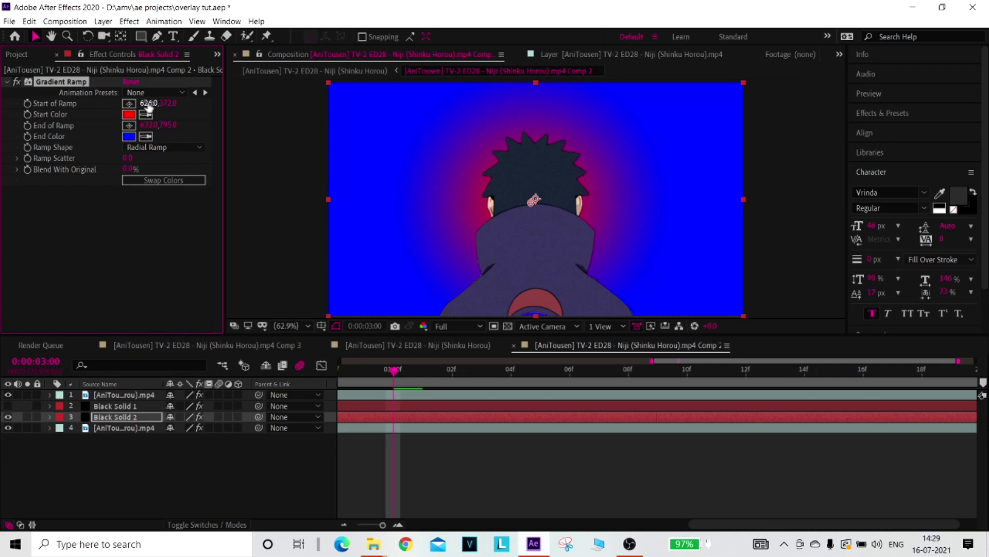
Push the ramp's end point further out and move Black Solid 2 above Black Solid 1
{"action": "left_click_drag", "start_coordinate": [174, 124], "coordinate": [400, 138]}
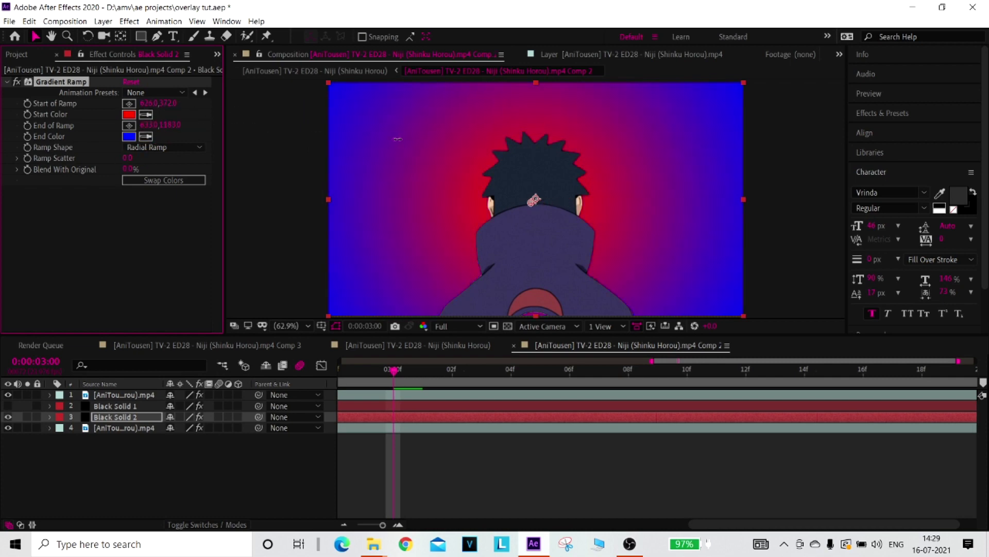
{"action": "right_click", "coordinate": [350, 405]}
{"action": "left_click", "coordinate": [124, 417]}
{"action": "left_click_drag", "start_coordinate": [133, 407], "coordinate": [133, 406]}
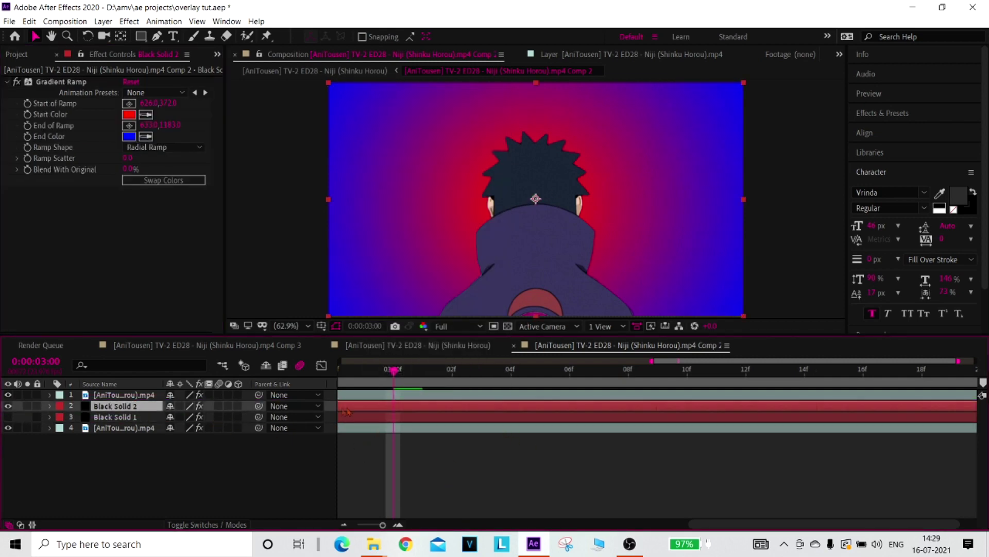
Set Black Solid 2 to Color Dodge and move it below Black Solid 1
{"action": "right_click", "coordinate": [353, 407]}
{"action": "mouse_move", "coordinate": [412, 233]}
{"action": "left_click", "coordinate": [546, 253]}
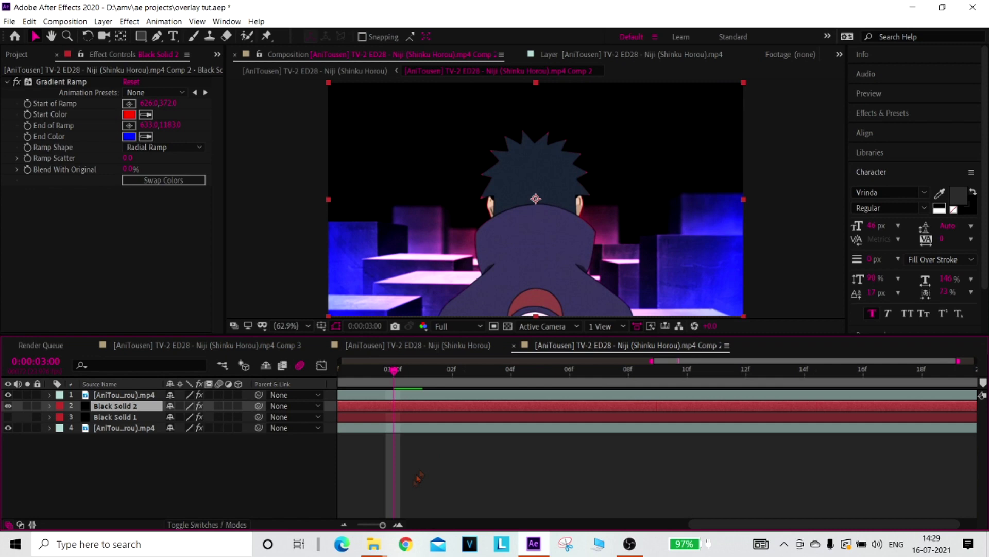
{"action": "key", "text": "Page_Up"}
{"action": "left_click", "coordinate": [340, 418]}
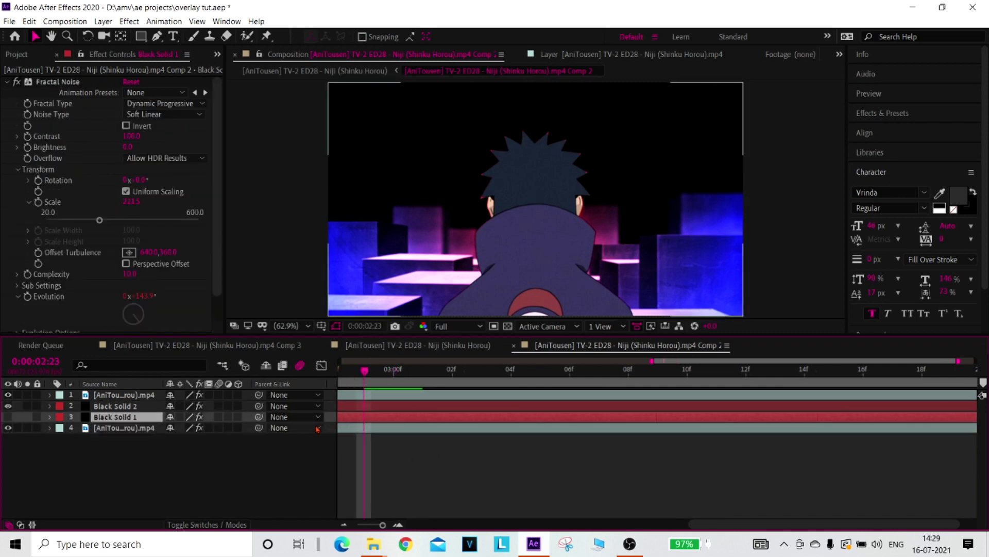
{"action": "right_click", "coordinate": [340, 423]}
{"action": "key", "text": "Escape"}
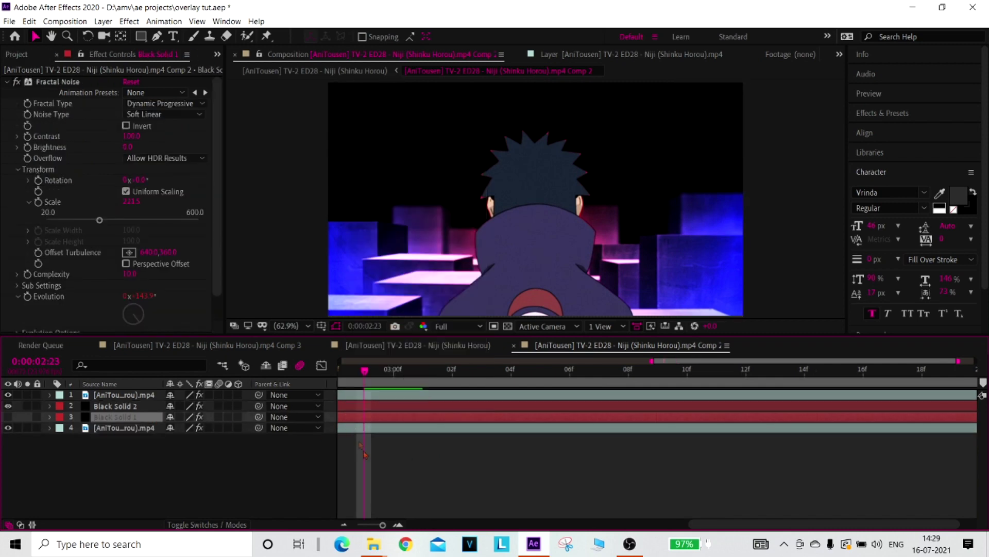
{"action": "left_click_drag", "start_coordinate": [123, 406], "coordinate": [227, 428]}
Set Black Solid 1's blending mode to Classic Color Dodge
{"action": "left_click", "coordinate": [353, 433]}
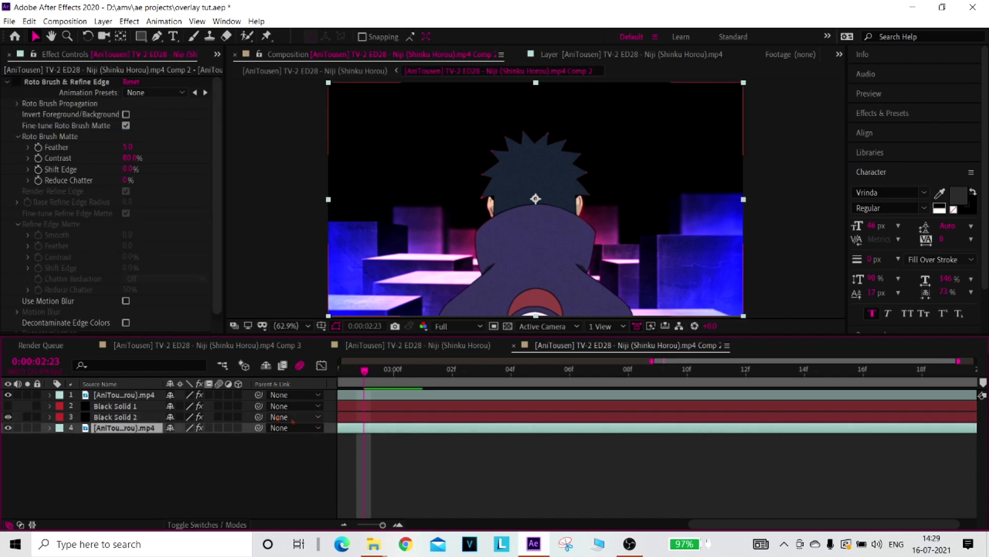
{"action": "left_click", "coordinate": [133, 406]}
{"action": "right_click", "coordinate": [133, 406]}
{"action": "mouse_move", "coordinate": [206, 236]}
{"action": "left_click", "coordinate": [303, 251]}
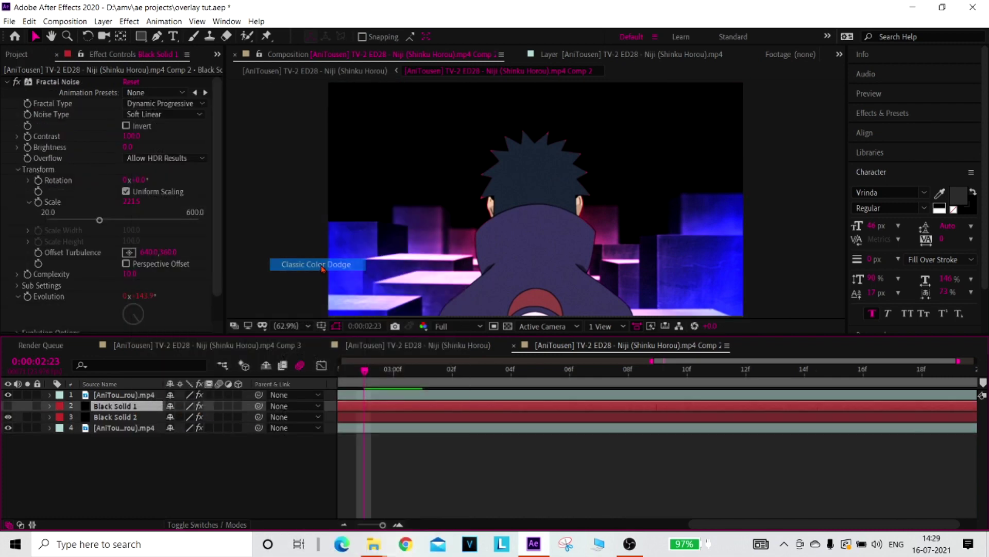
Toggle the footage and fractal layer visibility, preview the composite, and return to about 02:09
{"action": "left_click", "coordinate": [123, 428]}
{"action": "left_click", "coordinate": [7, 427]}
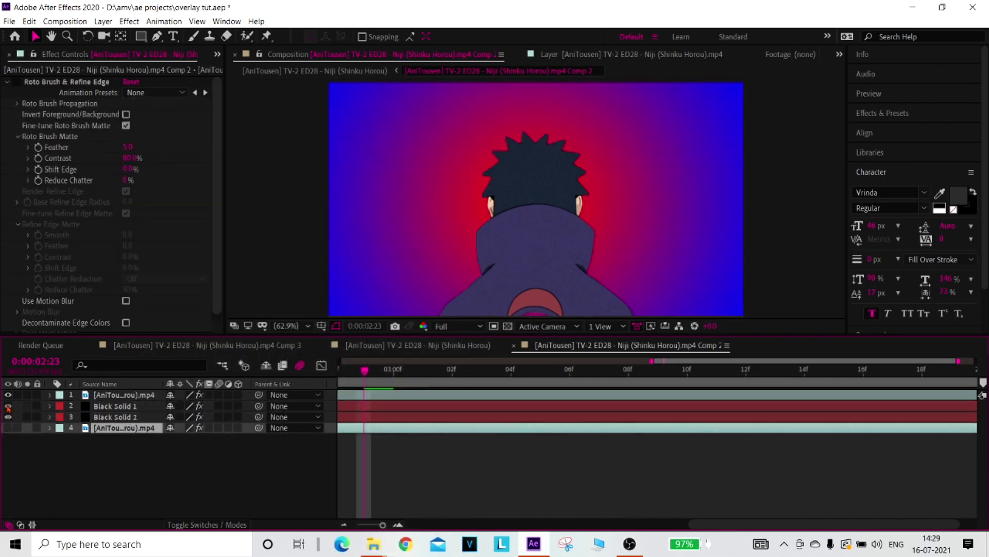
{"action": "left_click", "coordinate": [7, 406]}
{"action": "key", "text": "space"}
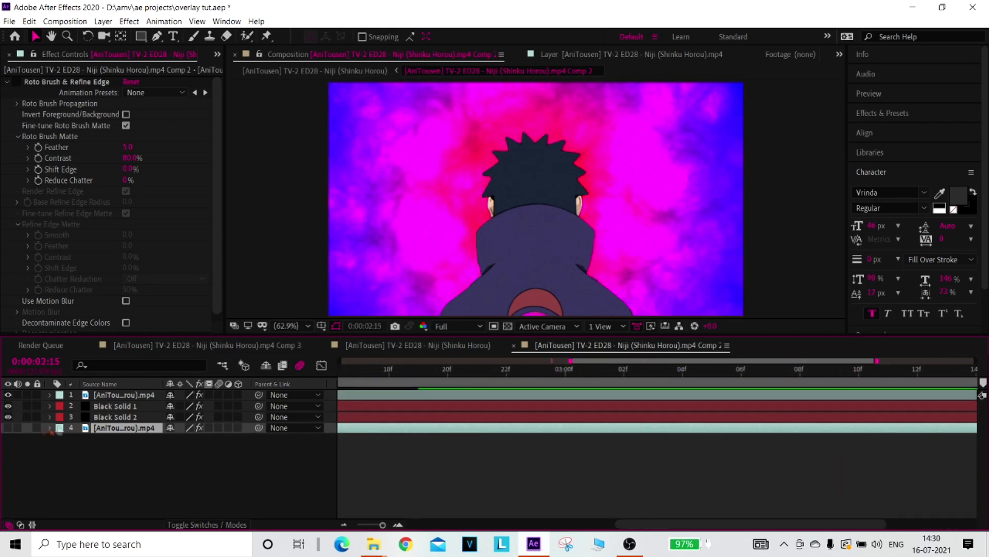
{"action": "left_click", "coordinate": [8, 428]}
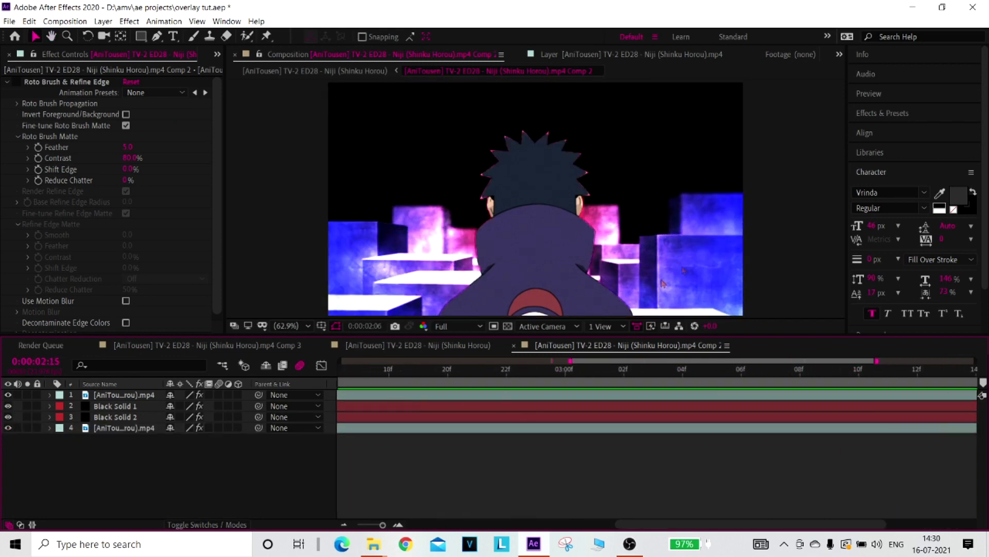
{"action": "left_click", "coordinate": [407, 378]}
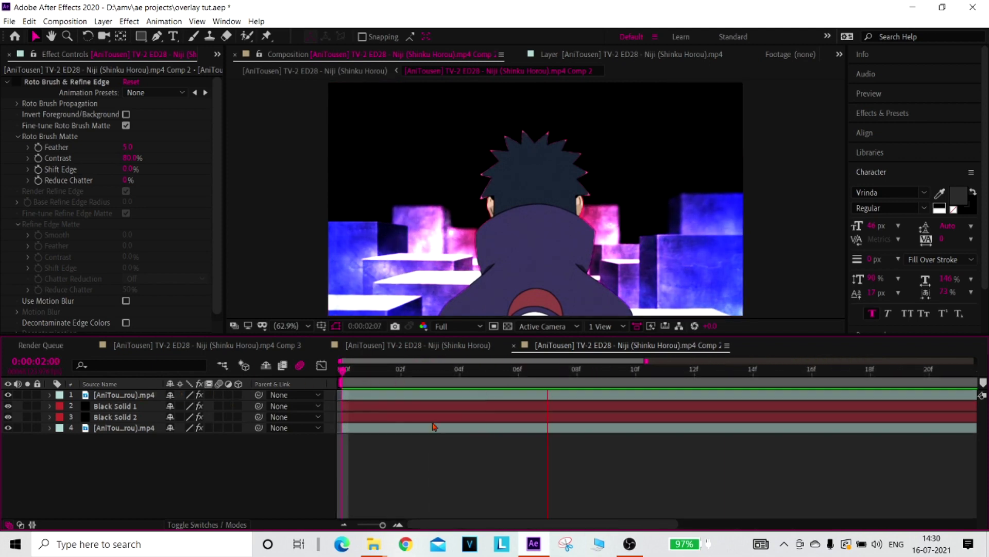
Scale the top character layer up to 105% and preview the result
{"action": "left_click", "coordinate": [406, 398]}
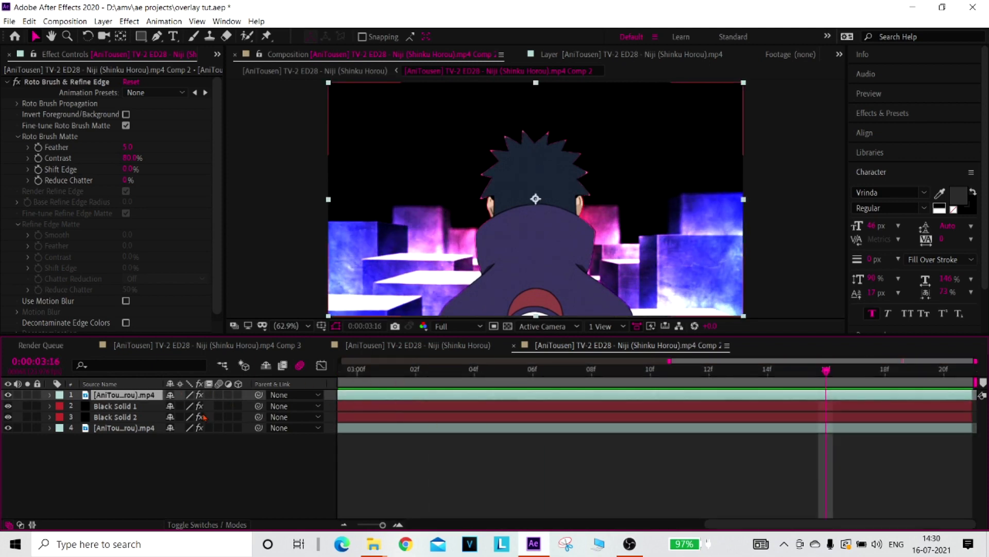
{"action": "key", "text": "s"}
{"action": "left_click_drag", "start_coordinate": [187, 407], "coordinate": [188, 405]}
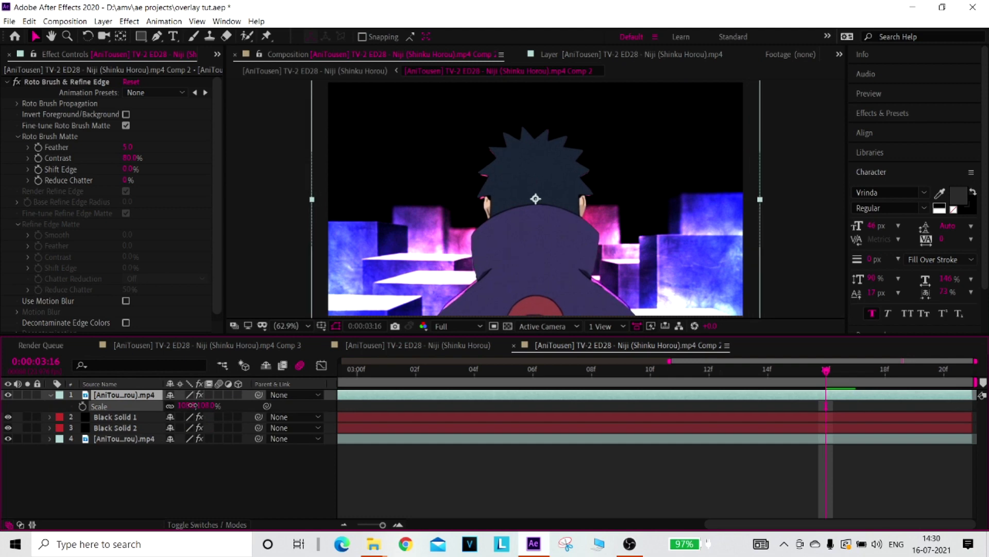
{"action": "left_click", "coordinate": [426, 485]}
{"action": "key", "text": "space"}
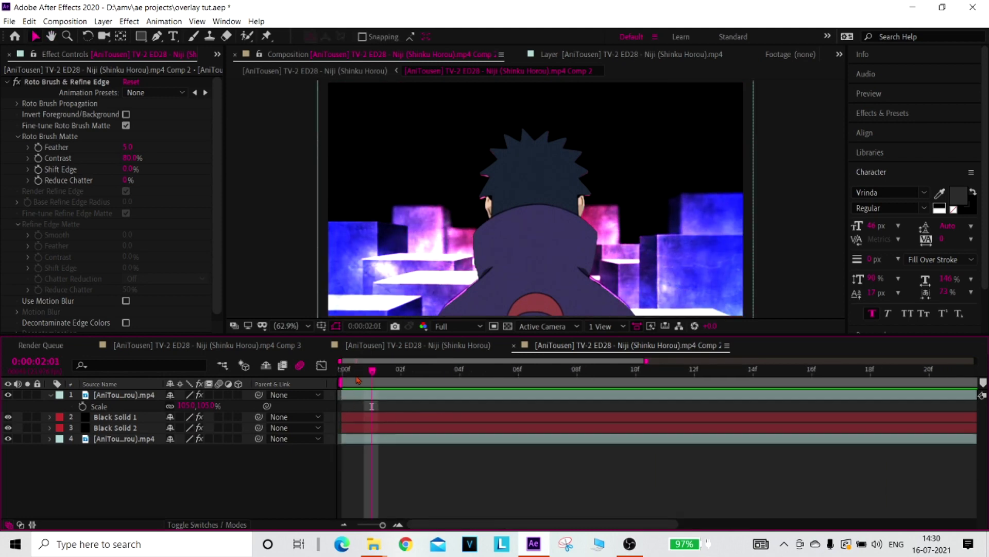
{"action": "left_click", "coordinate": [385, 396]}
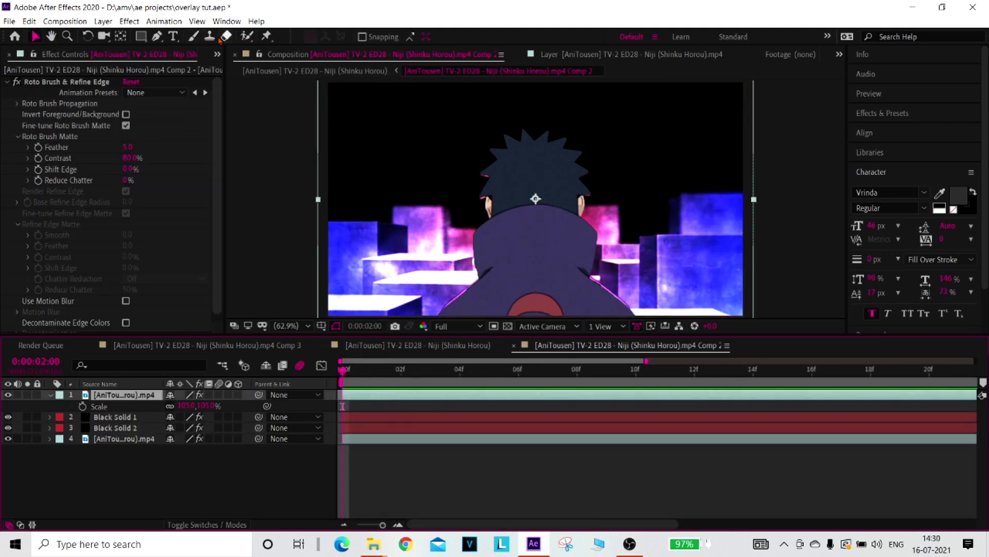
{"action": "left_click", "coordinate": [104, 22]}
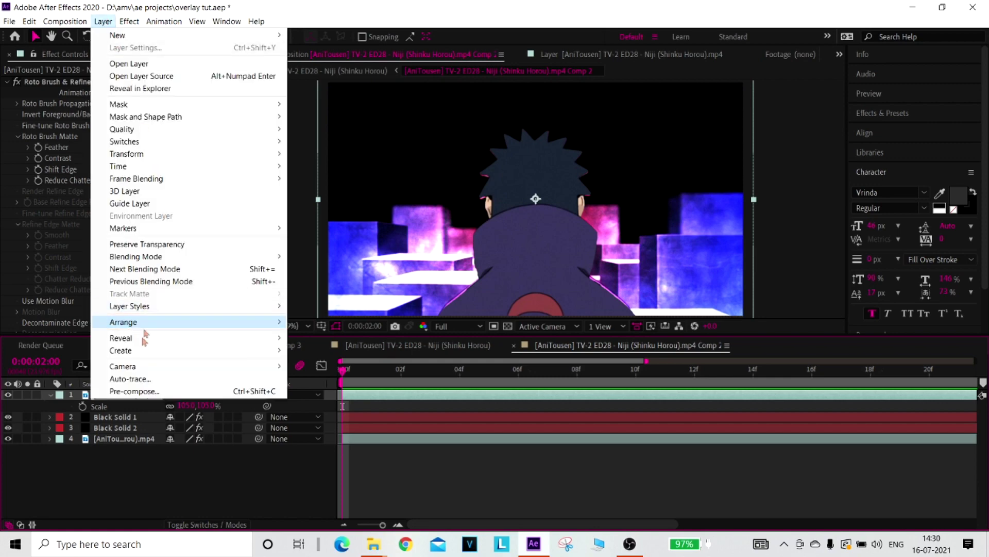
Auto-trace the character layer and place the Auto-traced layer directly beneath it
{"action": "left_click", "coordinate": [124, 390]}
{"action": "key", "text": "Return"}
{"action": "left_click", "coordinate": [129, 22]}
{"action": "left_click", "coordinate": [65, 21]}
{"action": "left_click", "coordinate": [103, 21]}
{"action": "left_click", "coordinate": [130, 378]}
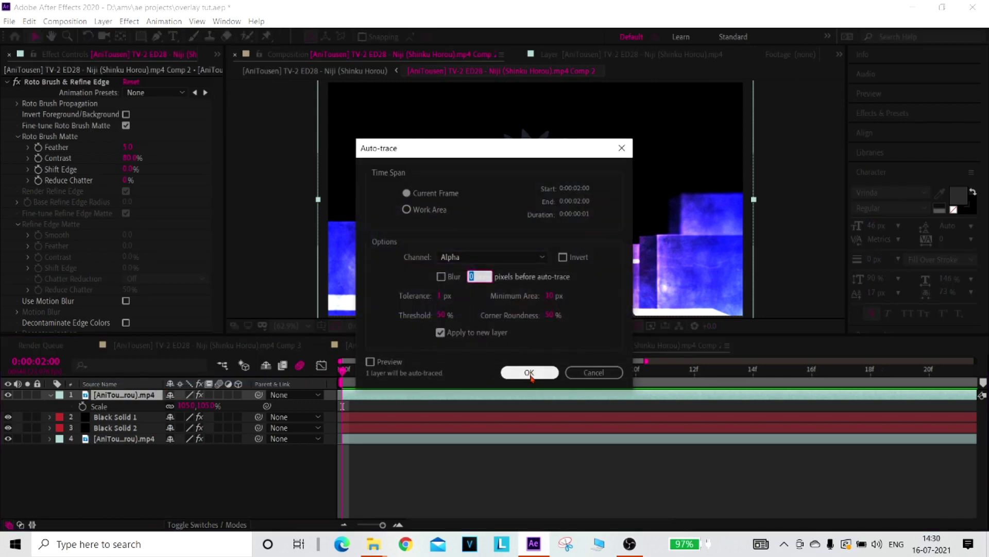
{"action": "left_click", "coordinate": [529, 370]}
{"action": "left_click_drag", "start_coordinate": [94, 395], "coordinate": [124, 424]}
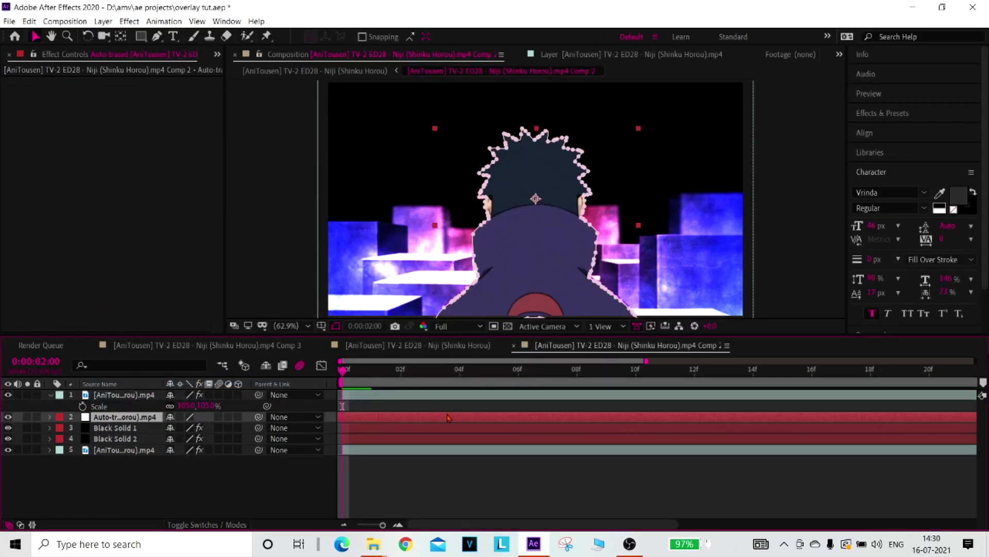
{"action": "key", "text": "ctrl+space"}
Apply Saber to the Auto-traced layer and set its blending mode to Add
{"action": "type", "text": "s"}
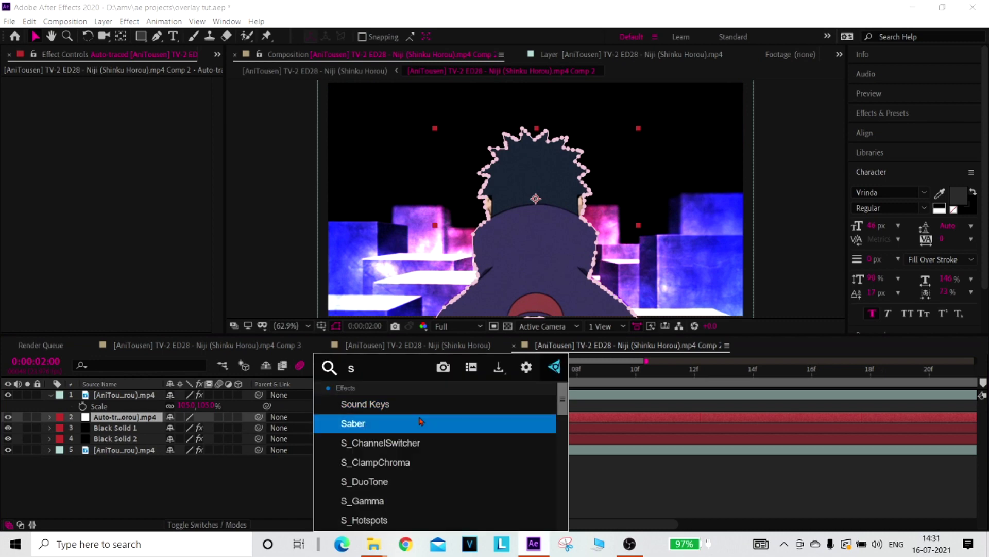
{"action": "type", "text": "ab"}
{"action": "key", "text": "Return"}
{"action": "right_click", "coordinate": [394, 416]}
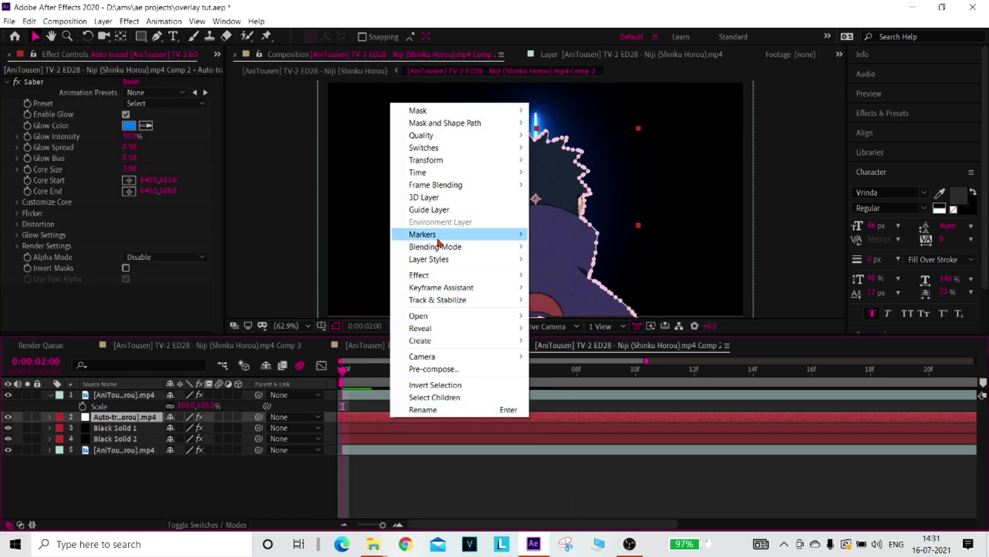
{"action": "mouse_move", "coordinate": [443, 246]}
{"action": "left_click", "coordinate": [570, 215]}
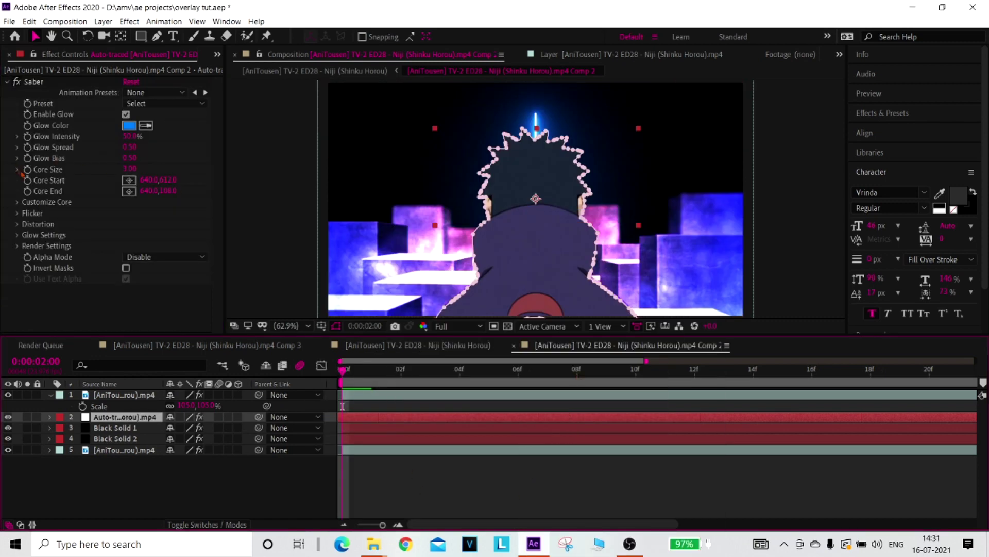
Set Saber's core type to Layer Masks and apply the Nebula preset
{"action": "left_click", "coordinate": [17, 202]}
{"action": "left_click", "coordinate": [163, 213]}
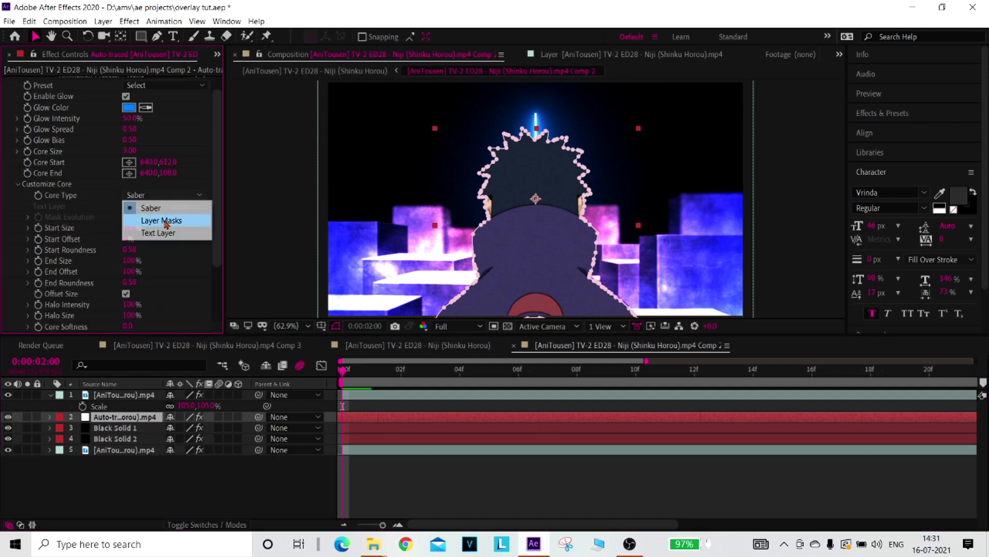
{"action": "left_click", "coordinate": [160, 218]}
{"action": "left_click", "coordinate": [162, 103]}
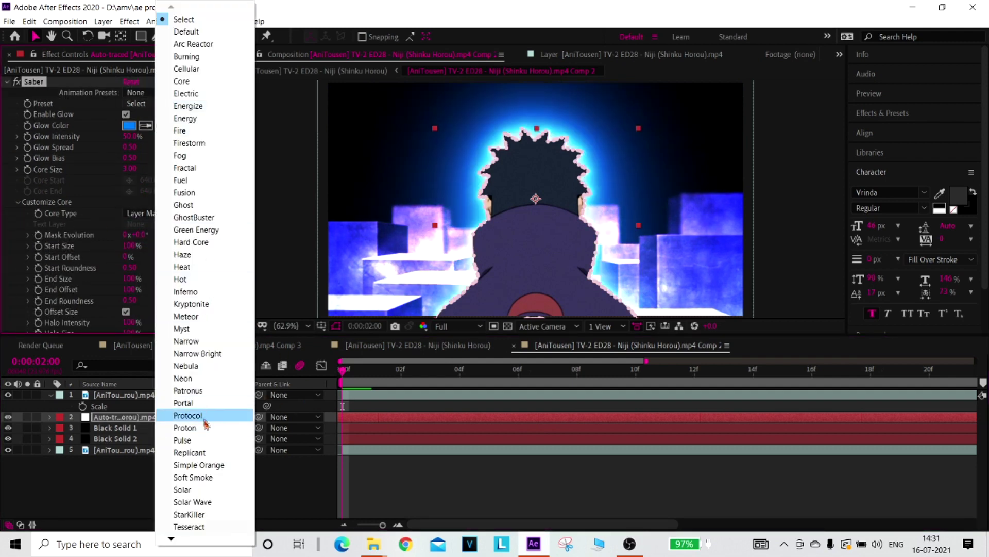
{"action": "left_click", "coordinate": [204, 366]}
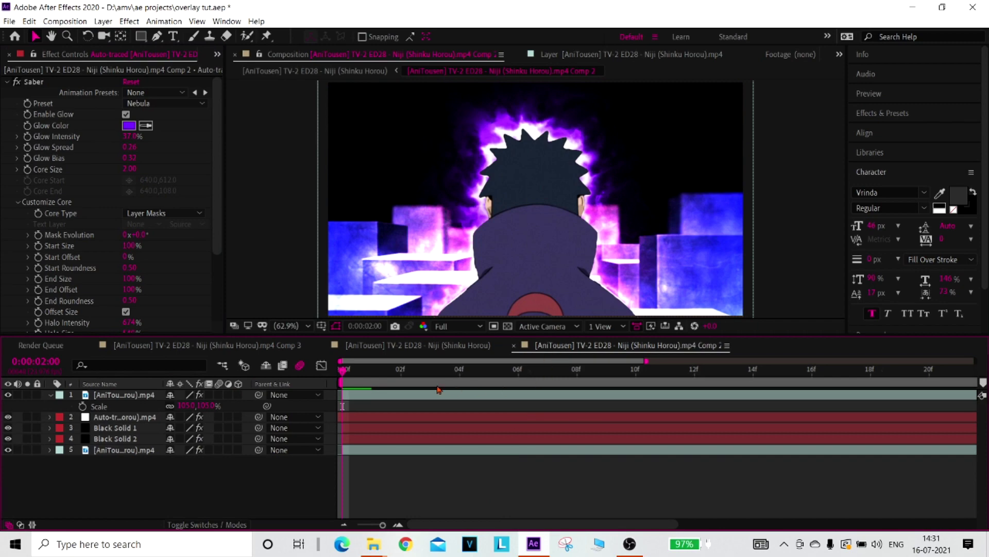